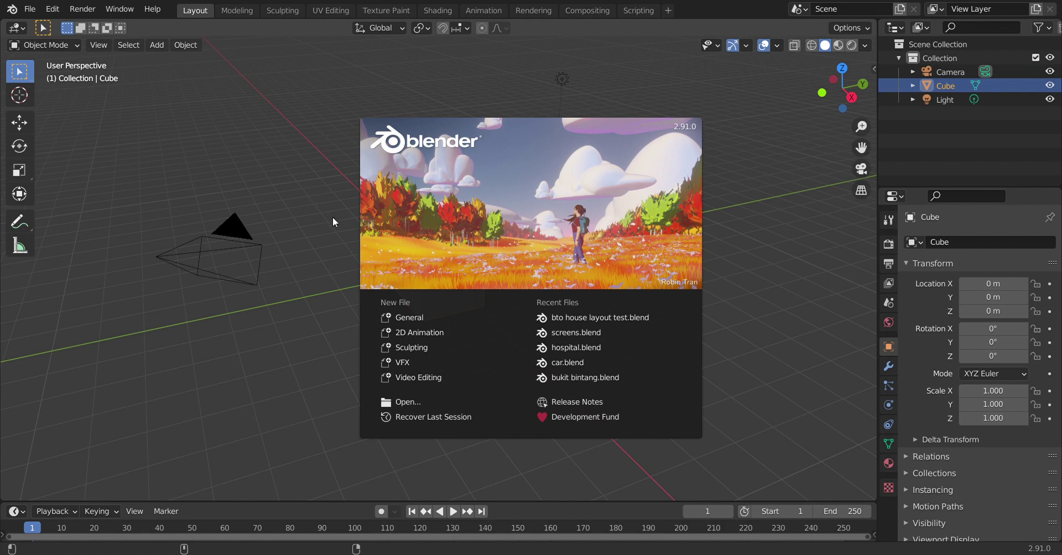
Step: Turn on the Screencast Keys display and try it out with a few test inputs in the viewport
{"action": "left_click", "coordinate": [770, 275]}
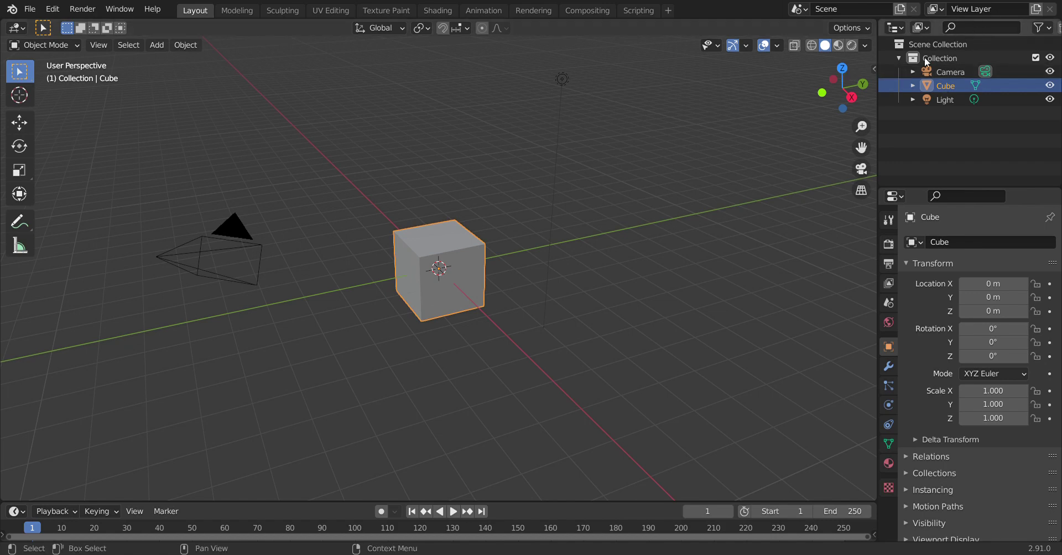
{"action": "key", "text": "n"}
{"action": "left_click", "coordinate": [870, 210]}
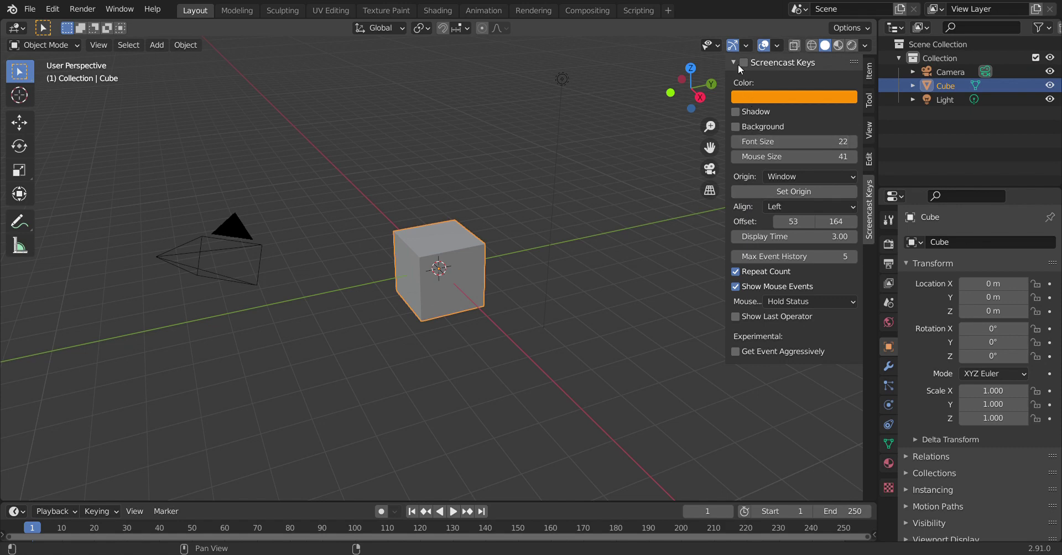
{"action": "left_click", "coordinate": [590, 332]}
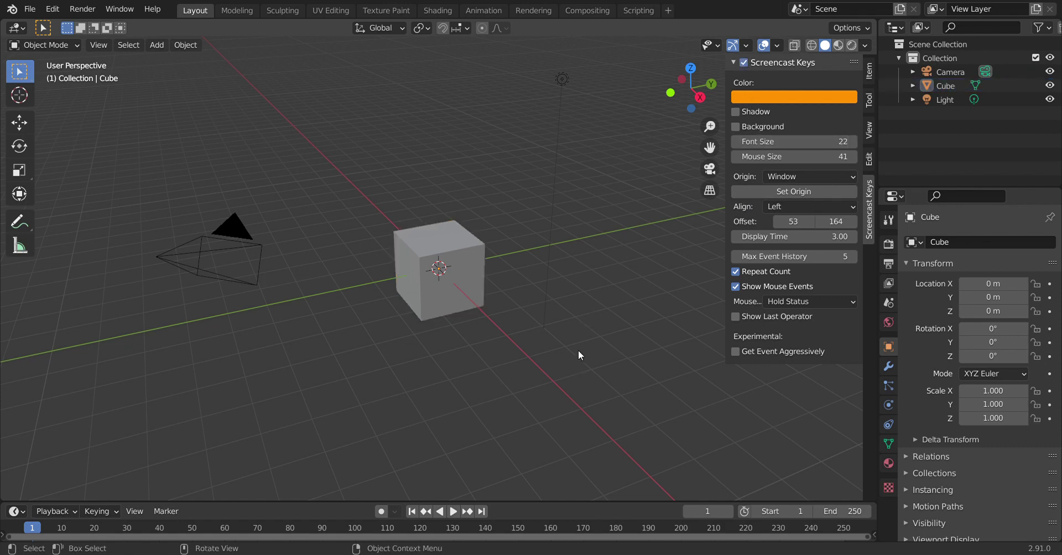
{"action": "key", "text": "d"}
{"action": "key", "text": "d"}
{"action": "key", "text": "d"}
{"action": "key", "text": "a"}
{"action": "key", "text": "f"}
{"action": "left_click", "coordinate": [568, 389]}
{"action": "key", "text": "n"}
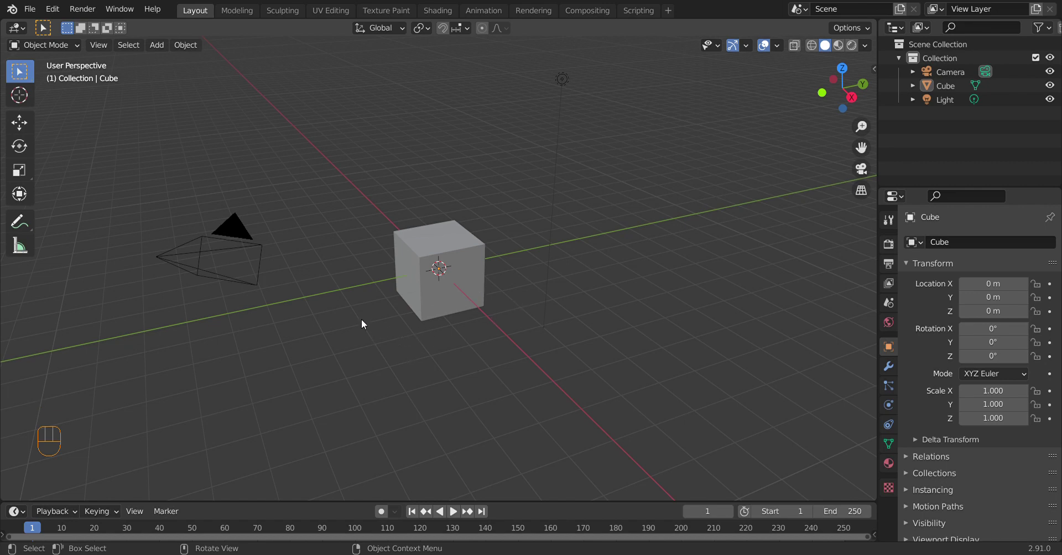
Step: Examine the default cube from several angles and distances by orbiting, panning and zooming the viewport
{"action": "middle_click_drag", "start_coordinate": [361, 325], "coordinate": [385, 320]}
{"action": "key", "text": "shift"}
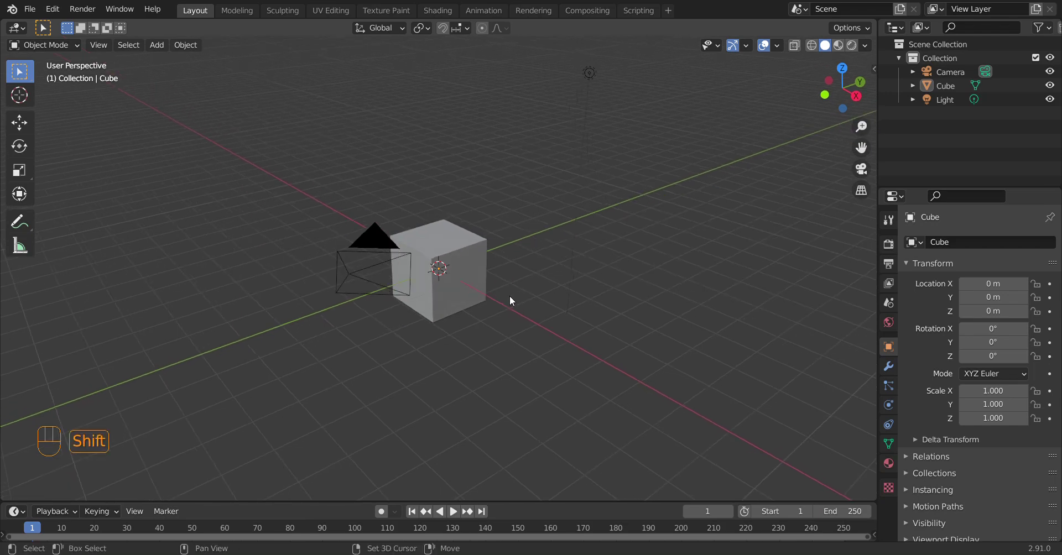
{"action": "mouse_move", "coordinate": [439, 344]}
{"action": "middle_mouse_down", "text": "shift"}
{"action": "mouse_move", "coordinate": [555, 321]}
{"action": "mouse_move", "coordinate": [410, 352]}
{"action": "mouse_move", "coordinate": [329, 319]}
{"action": "mouse_move", "coordinate": [419, 322]}
{"action": "mouse_move", "coordinate": [367, 353]}
{"action": "mouse_move", "coordinate": [475, 362]}
{"action": "mouse_move", "coordinate": [428, 360]}
{"action": "mouse_move", "coordinate": [434, 346]}
{"action": "middle_mouse_up", "text": "shift"}
{"action": "scroll", "coordinate": [432, 334], "scroll_direction": "up", "scroll_amount": 5}
{"action": "scroll", "coordinate": [435, 327], "scroll_direction": "down", "scroll_amount": 5}
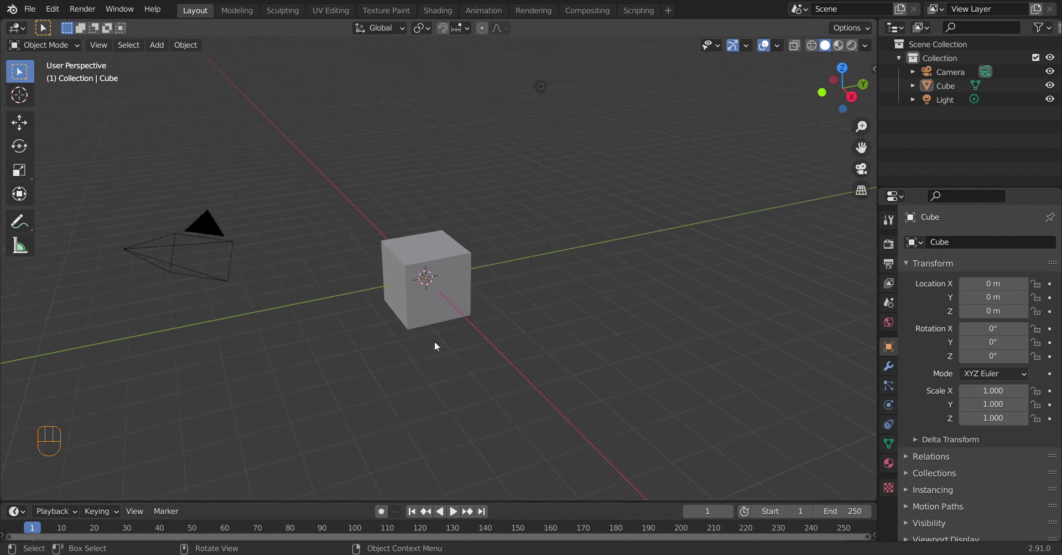
{"action": "middle_click_drag", "start_coordinate": [553, 339], "coordinate": [431, 312]}
{"action": "scroll", "coordinate": [431, 315], "scroll_direction": "up", "scroll_amount": 5}
{"action": "scroll", "coordinate": [427, 310], "scroll_direction": "down", "scroll_amount": 4}
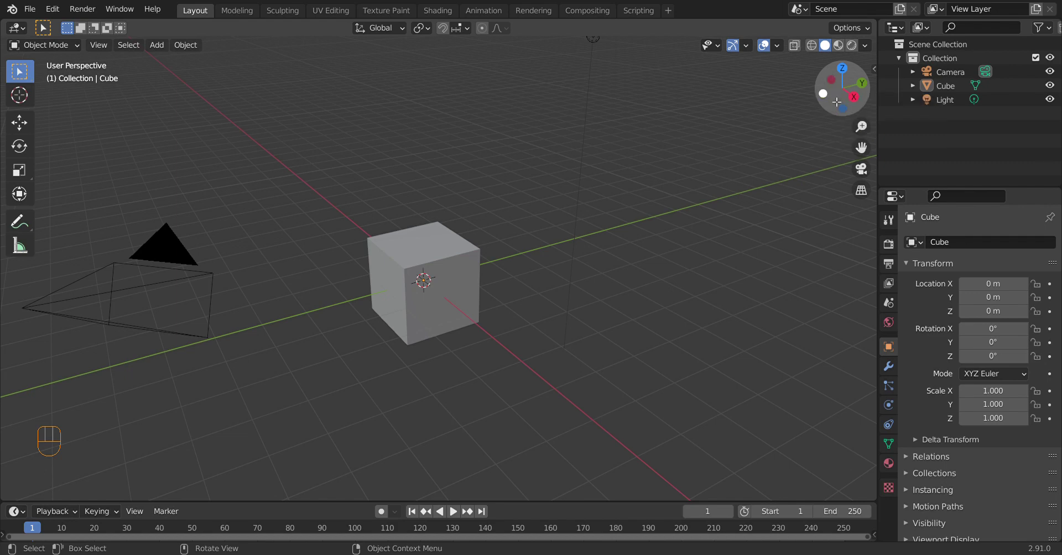
Step: View the cube closer up and from its other sides using the viewport's navigation gizmo
{"action": "left_click_drag", "start_coordinate": [838, 98], "coordinate": [713, 106]}
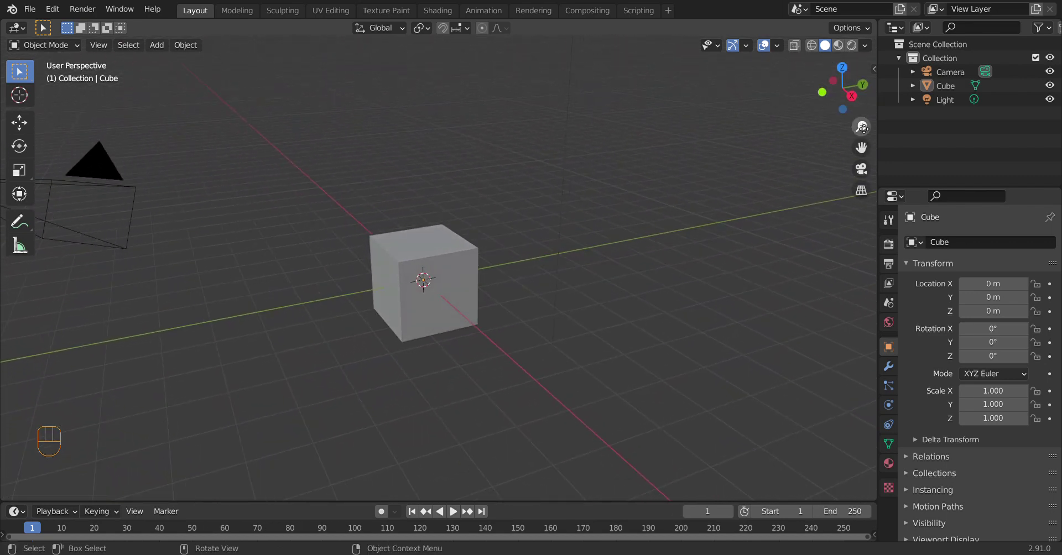
{"action": "left_click_drag", "start_coordinate": [861, 126], "coordinate": [158, 111]}
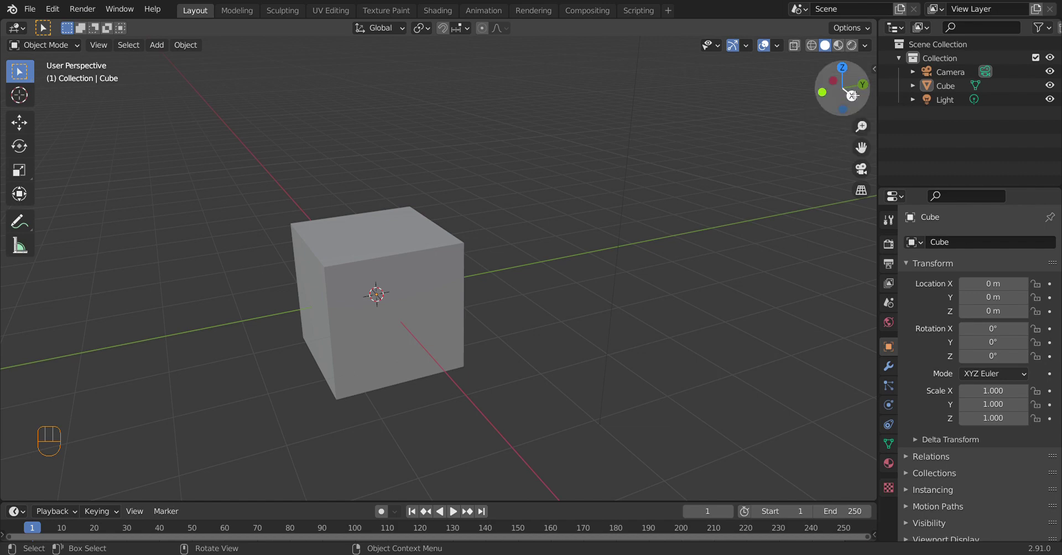
{"action": "left_click_drag", "start_coordinate": [865, 87], "coordinate": [833, 89]}
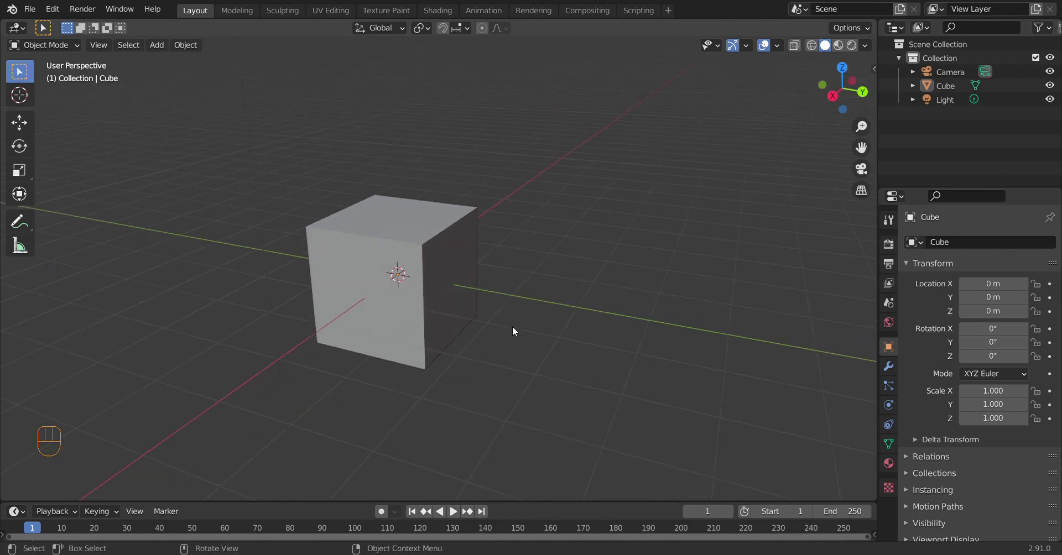
{"action": "left_click_drag", "start_coordinate": [513, 326], "coordinate": [537, 323]}
{"action": "middle_click_drag", "start_coordinate": [538, 323], "coordinate": [452, 366]}
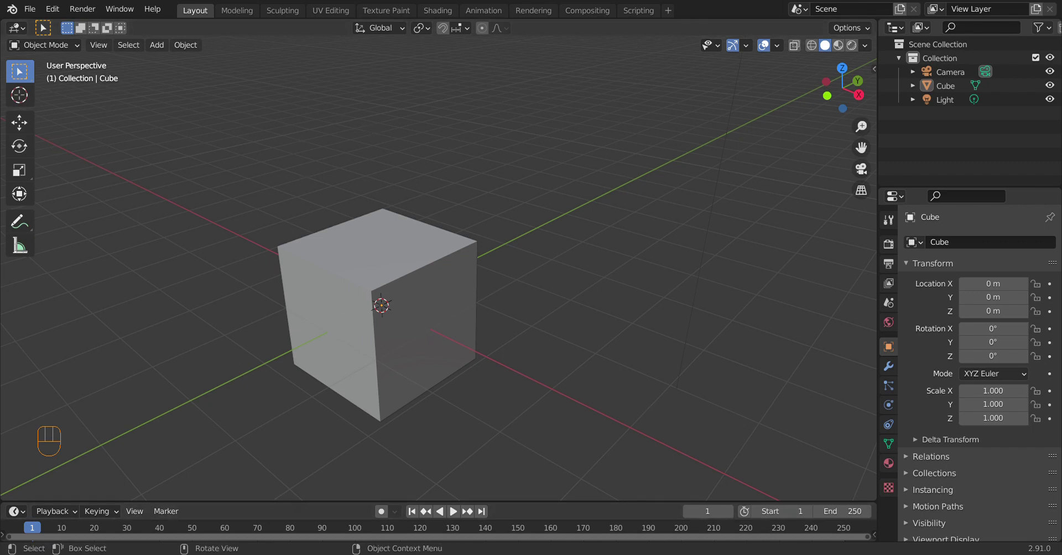
Step: Enable the Z axis line in the viewport overlays so it shows through the cube
{"action": "left_click", "coordinate": [746, 46]}
{"action": "left_click", "coordinate": [776, 46]}
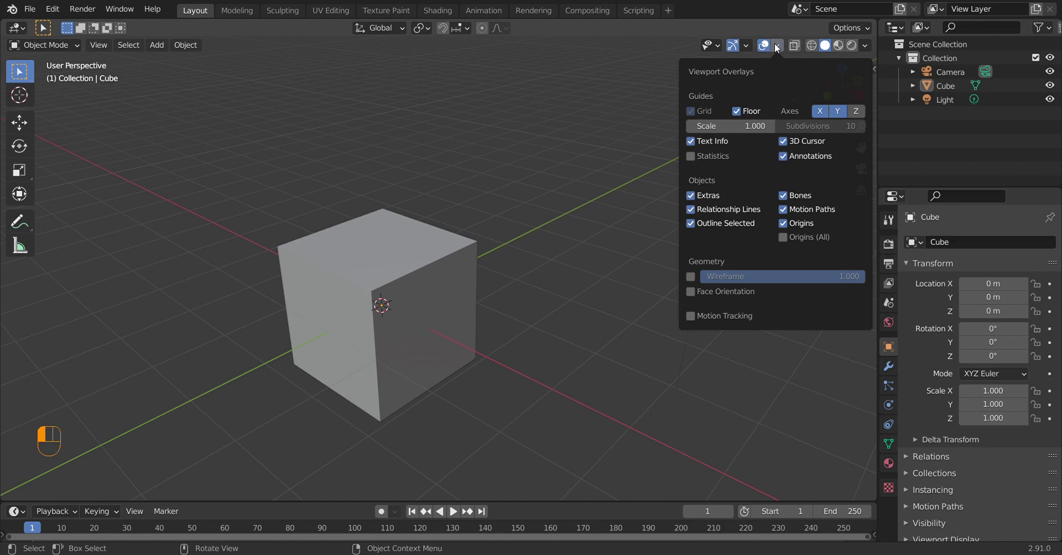
{"action": "left_click", "coordinate": [858, 111]}
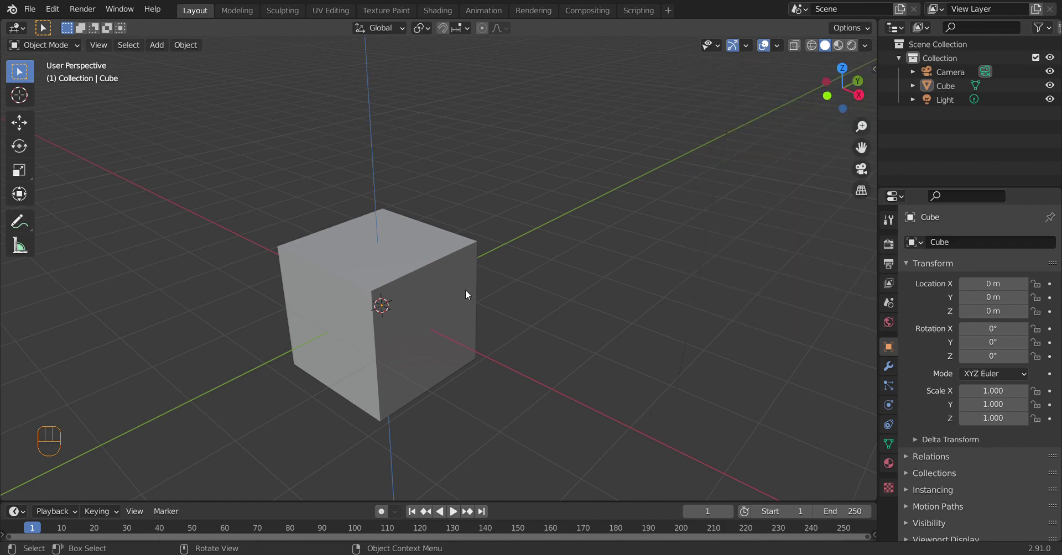
{"action": "mouse_move", "coordinate": [657, 281]}
{"action": "middle_mouse_down"}
{"action": "mouse_move", "coordinate": [638, 270]}
{"action": "mouse_move", "coordinate": [675, 265]}
{"action": "mouse_move", "coordinate": [661, 265]}
{"action": "middle_mouse_up"}
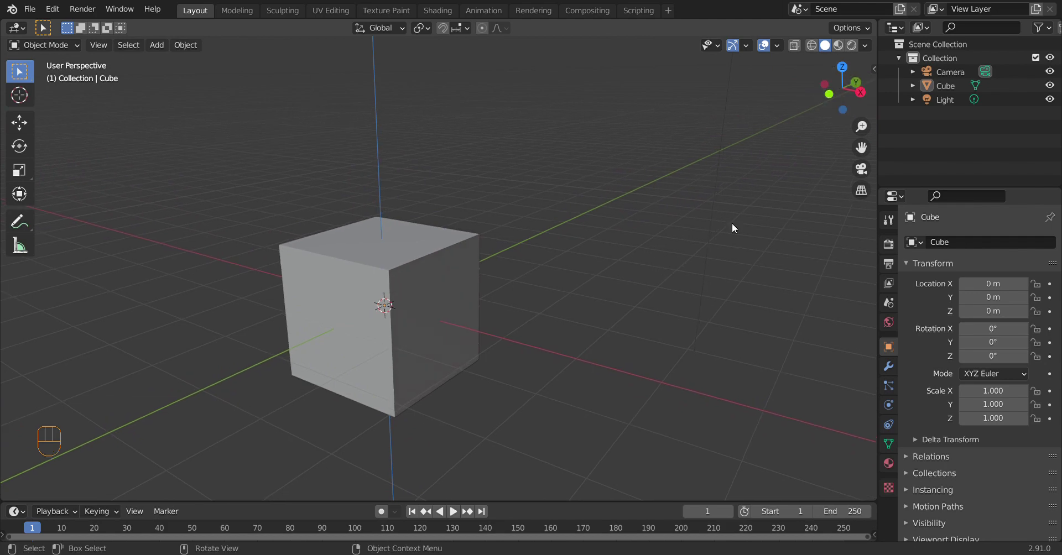
Step: Inspect the cube from the right, top, back and front orthographic viewpoints, ending in a perspective view
{"action": "left_click", "coordinate": [860, 93]}
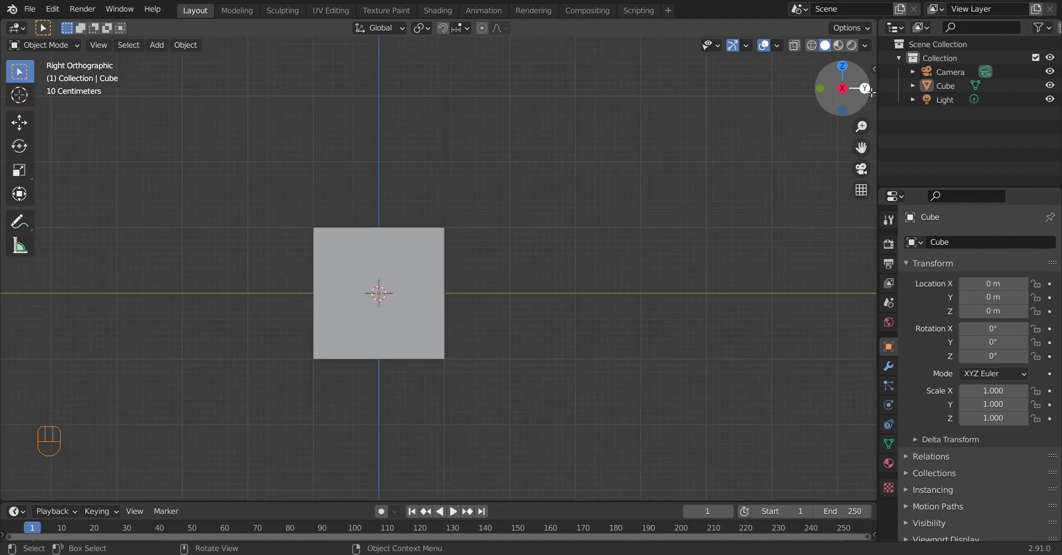
{"action": "left_click", "coordinate": [863, 89]}
{"action": "left_click", "coordinate": [842, 67]}
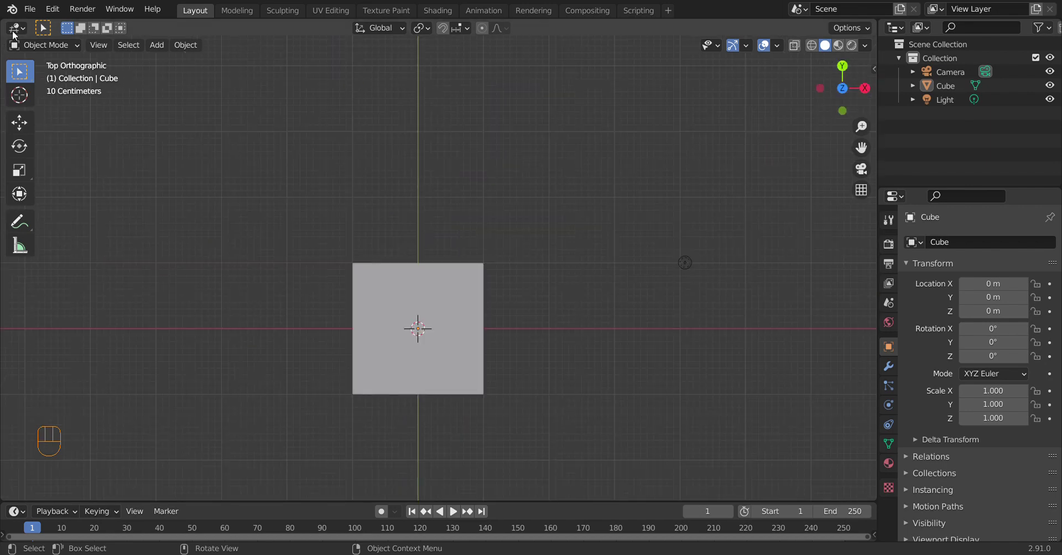
{"action": "left_click_drag", "start_coordinate": [44, 54], "coordinate": [110, 78]}
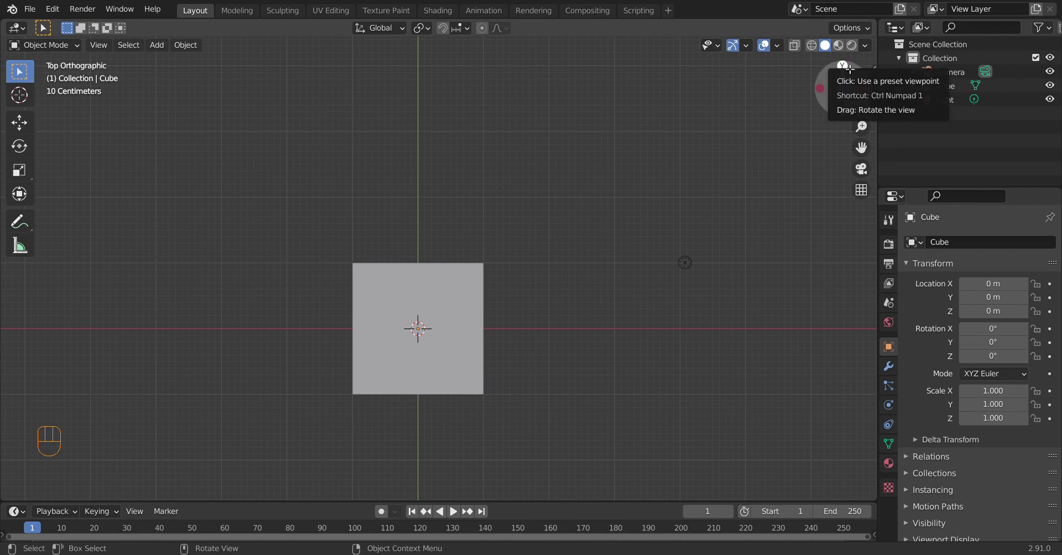
{"action": "left_click", "coordinate": [850, 69]}
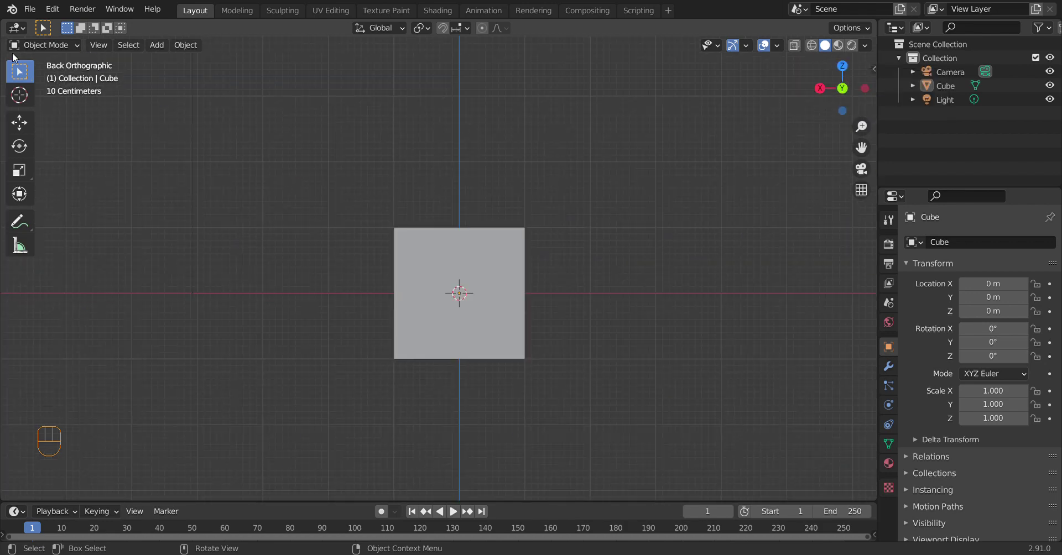
{"action": "left_click", "coordinate": [843, 89]}
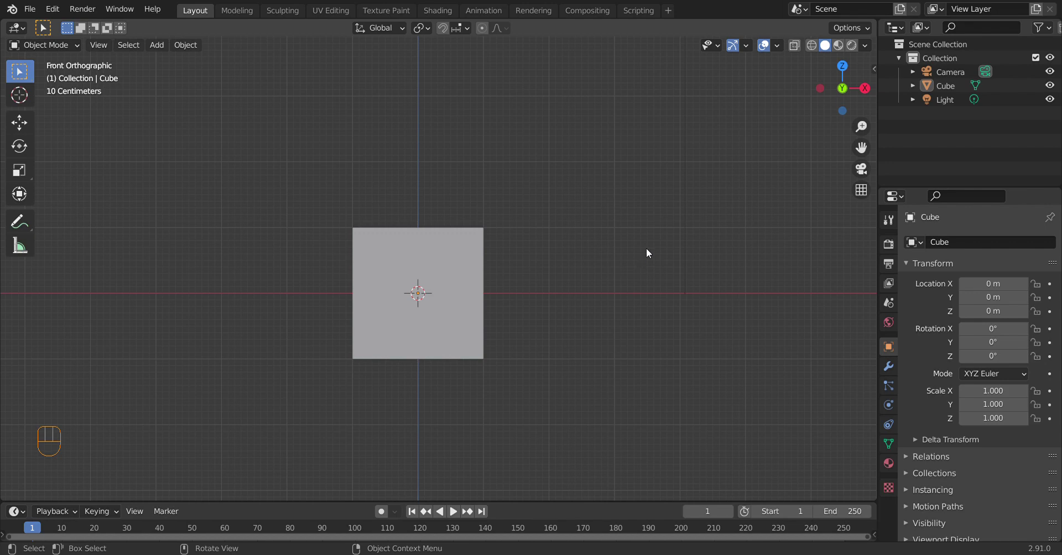
{"action": "middle_click_drag", "start_coordinate": [646, 254], "coordinate": [611, 262]}
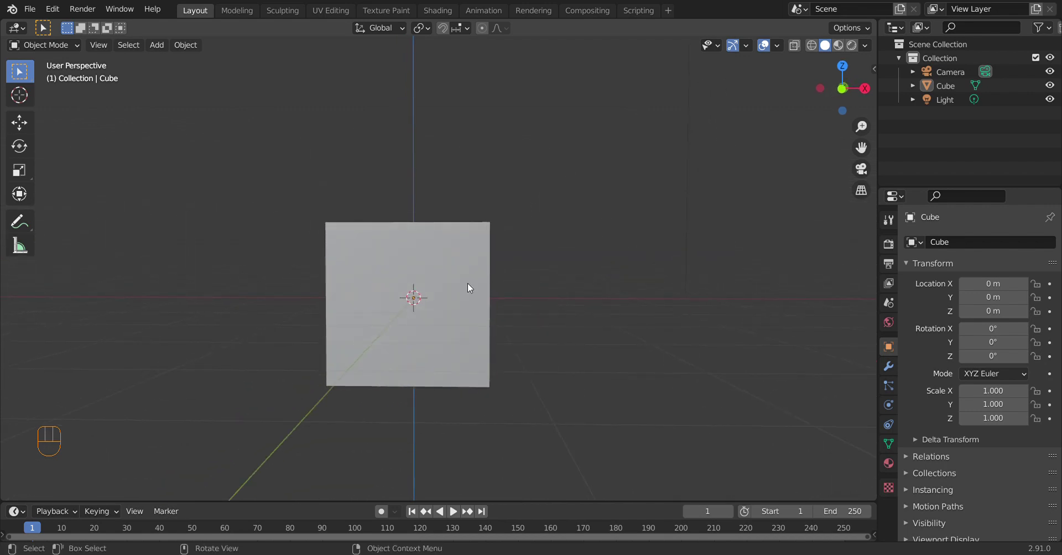
Step: Select the cube, open it in Edit Mode and display it with wireframe shading
{"action": "left_click", "coordinate": [422, 254]}
{"action": "middle_click_drag", "start_coordinate": [608, 216], "coordinate": [610, 215]}
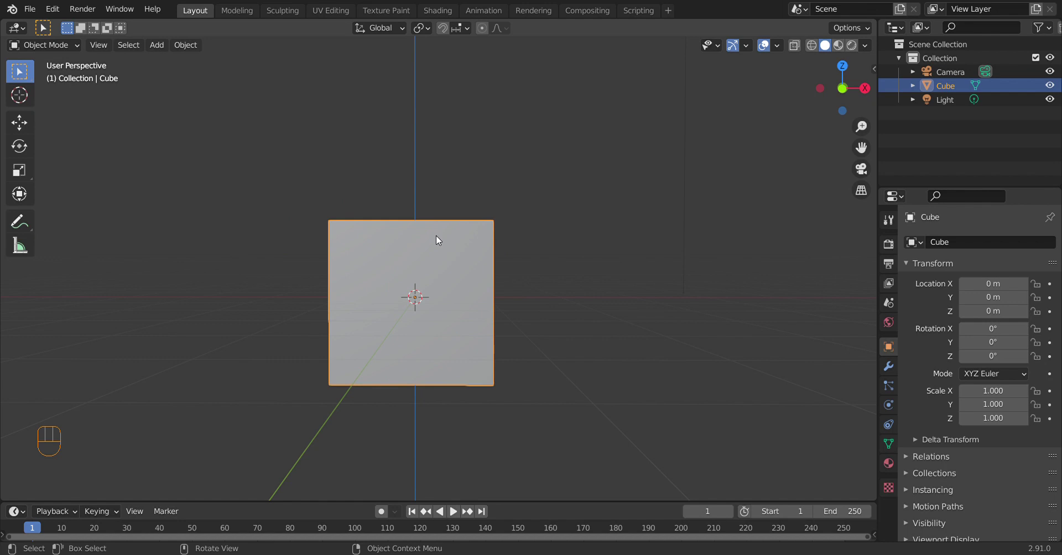
{"action": "key", "text": "Tab"}
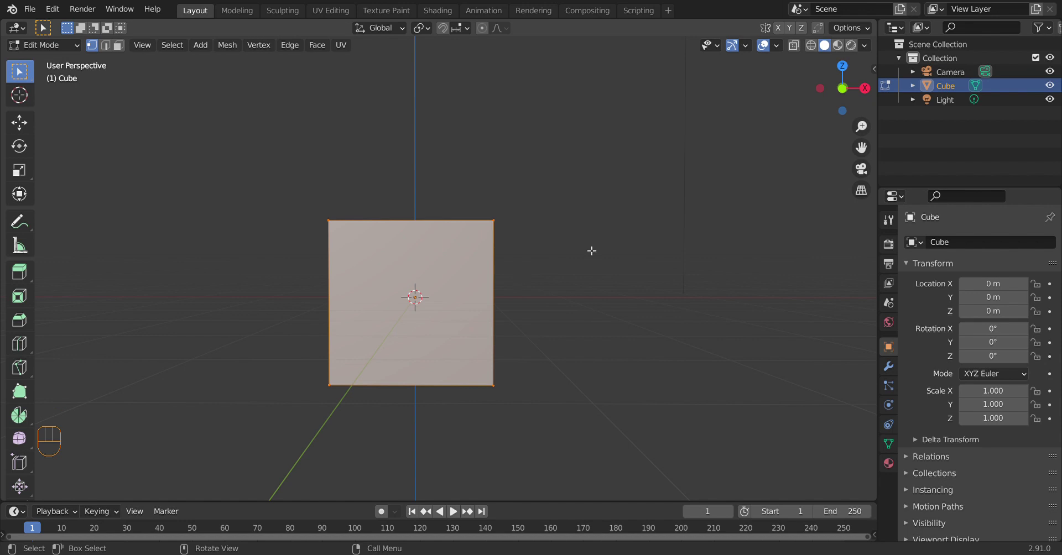
{"action": "key", "text": "z"}
{"action": "left_click", "coordinate": [578, 230]}
Step: Compare the wireframe cube's appearance in perspective with its front, right and top orthographic views
{"action": "mouse_move", "coordinate": [514, 305]}
{"action": "middle_mouse_down"}
{"action": "mouse_move", "coordinate": [540, 294]}
{"action": "mouse_move", "coordinate": [532, 296]}
{"action": "middle_mouse_up"}
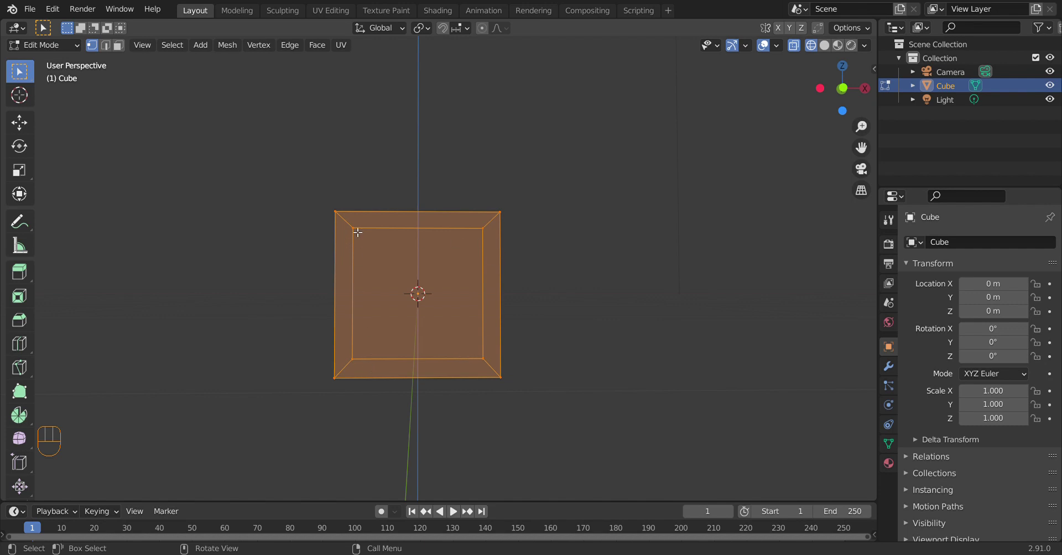
{"action": "middle_click_drag", "start_coordinate": [628, 239], "coordinate": [441, 374]}
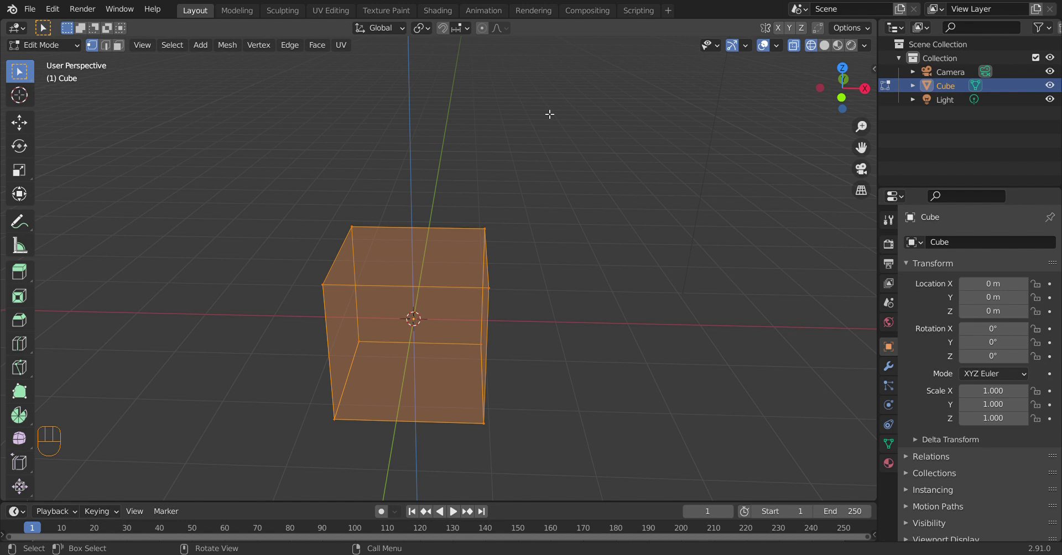
{"action": "left_click", "coordinate": [843, 98]}
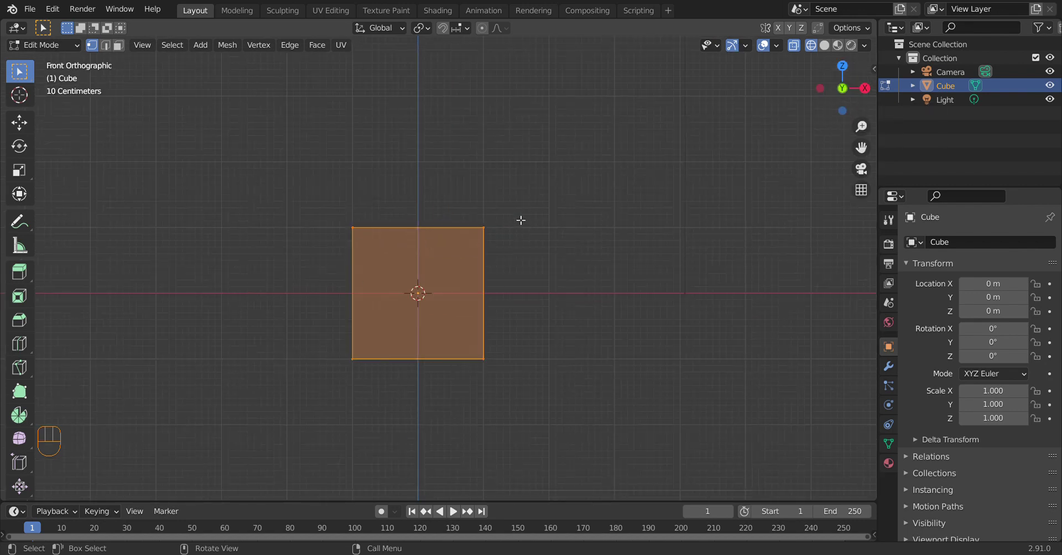
{"action": "middle_click_drag", "start_coordinate": [517, 253], "coordinate": [365, 239]}
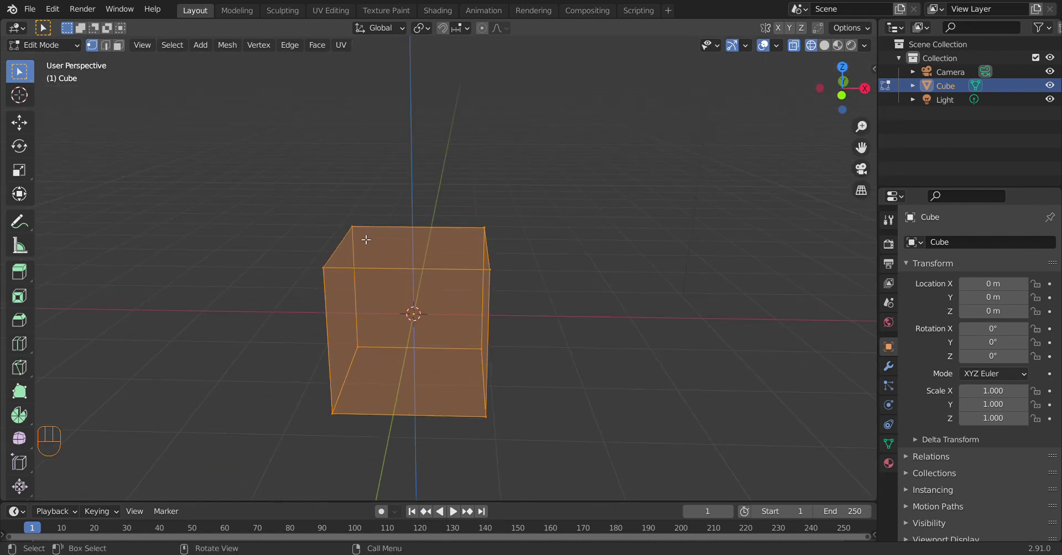
{"action": "left_click", "coordinate": [842, 96]}
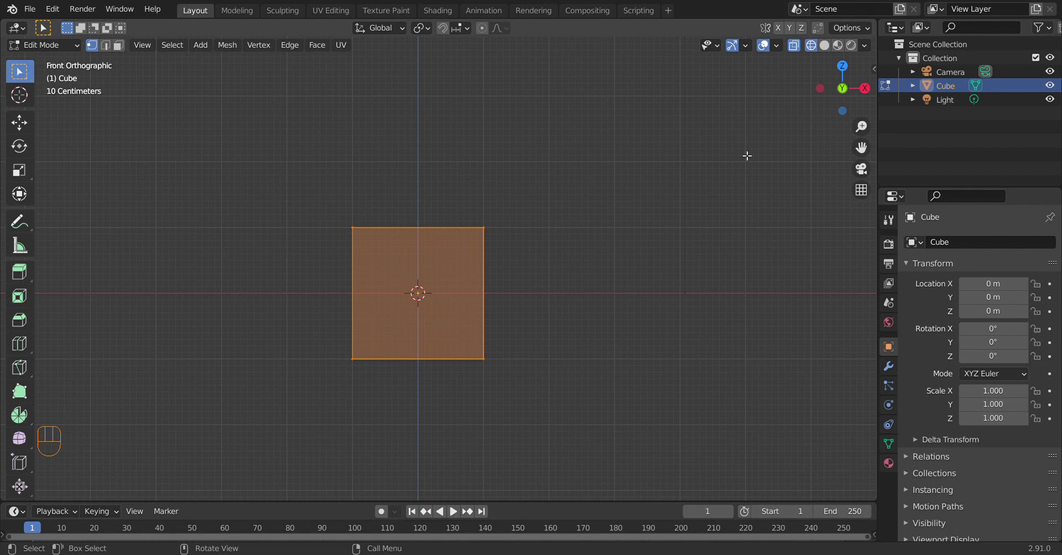
{"action": "left_click", "coordinate": [860, 90]}
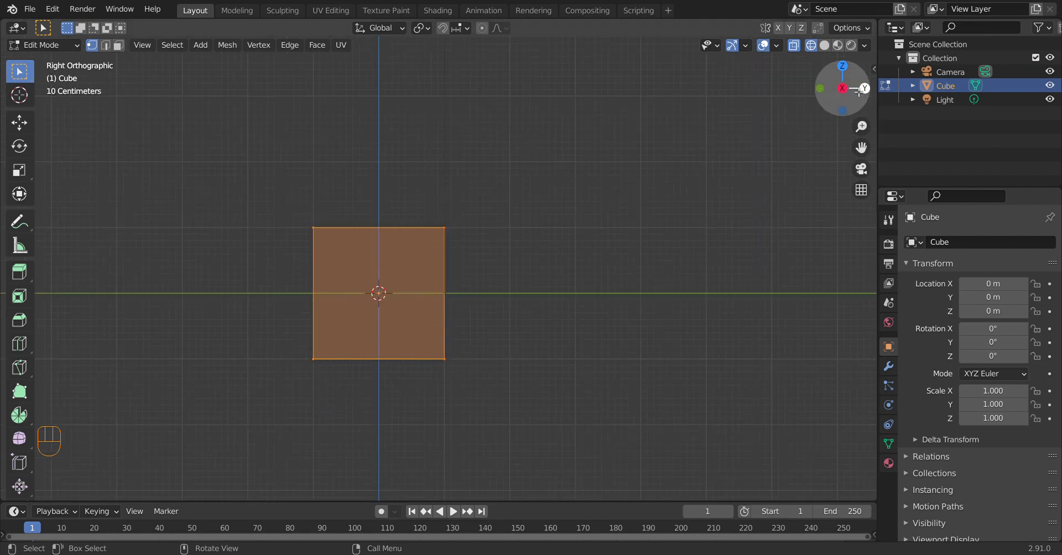
{"action": "left_click", "coordinate": [841, 66]}
{"action": "middle_click_drag", "start_coordinate": [622, 371], "coordinate": [516, 285]}
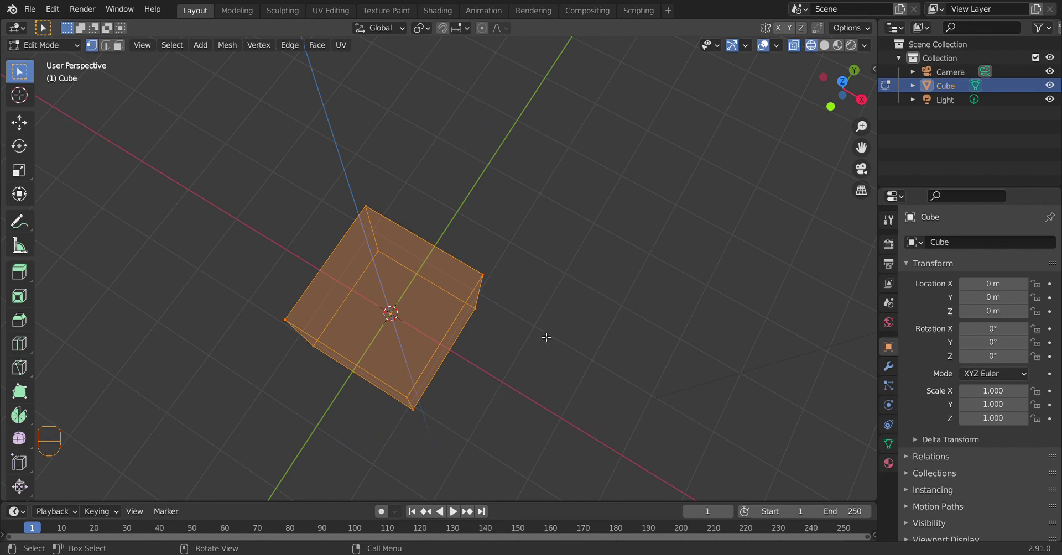
{"action": "middle_click_drag", "start_coordinate": [556, 371], "coordinate": [530, 288]}
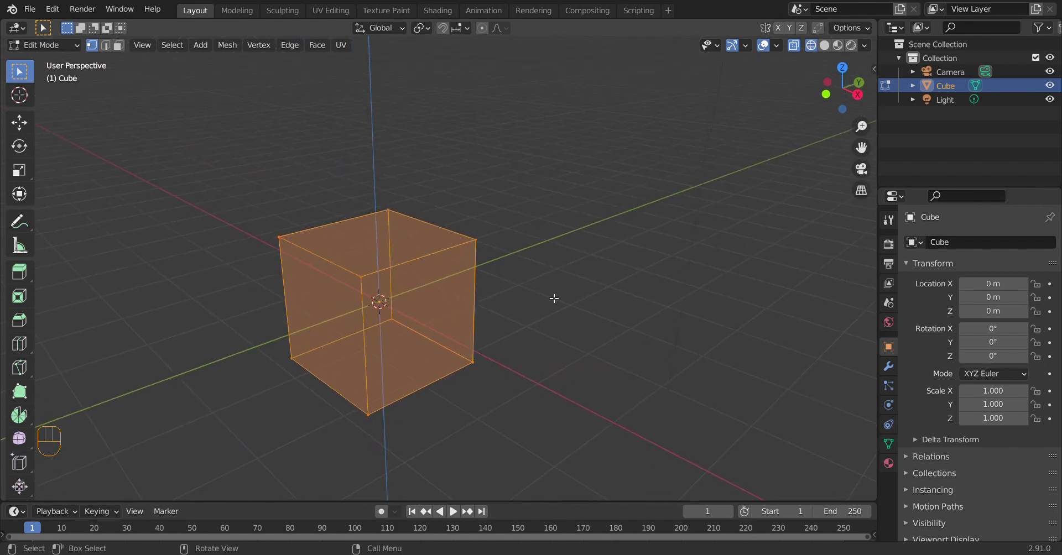
Step: Return the cube to Object Mode with solid shading
{"action": "key", "text": "Tab"}
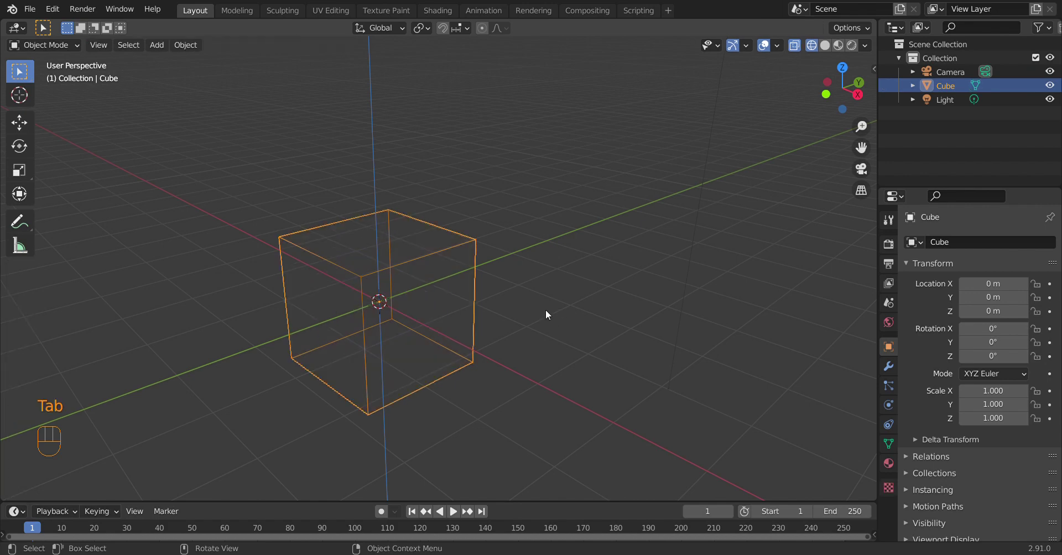
{"action": "key", "text": "z"}
{"action": "middle_click_drag", "start_coordinate": [619, 318], "coordinate": [361, 305]}
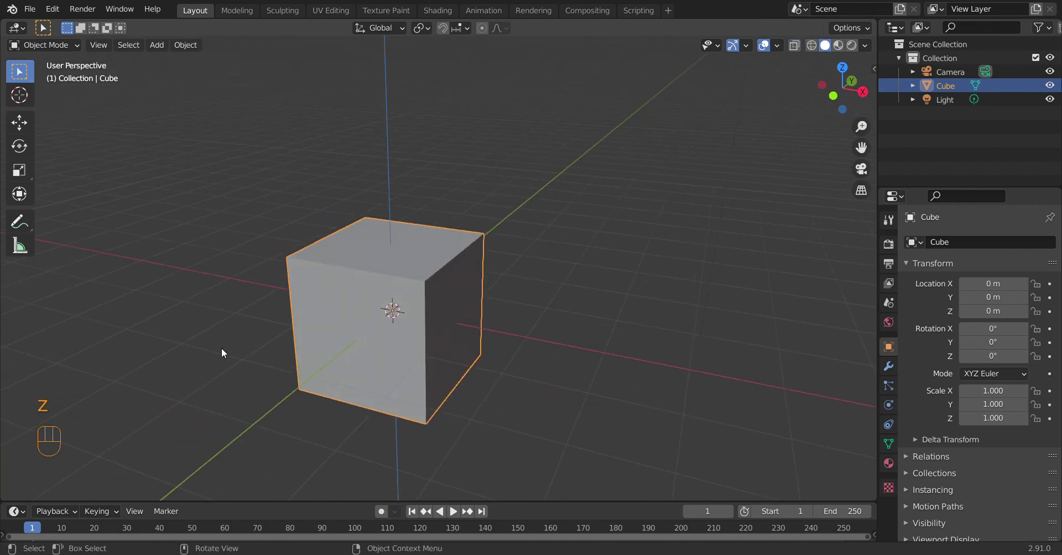
Step: Try to move the cube freely without any axis constraint
{"action": "scroll", "coordinate": [618, 306], "scroll_direction": "down", "scroll_amount": 1}
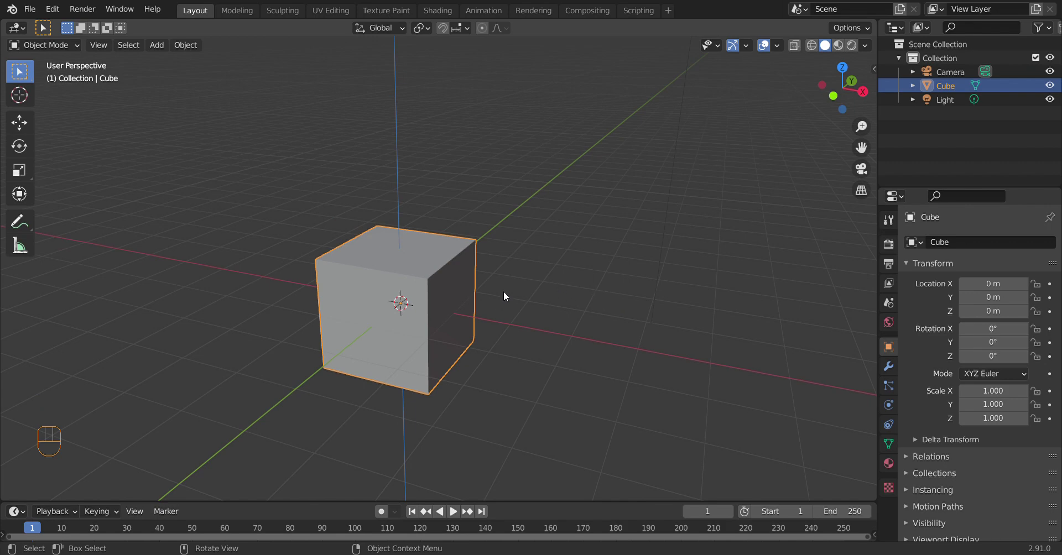
{"action": "key", "text": "g"}
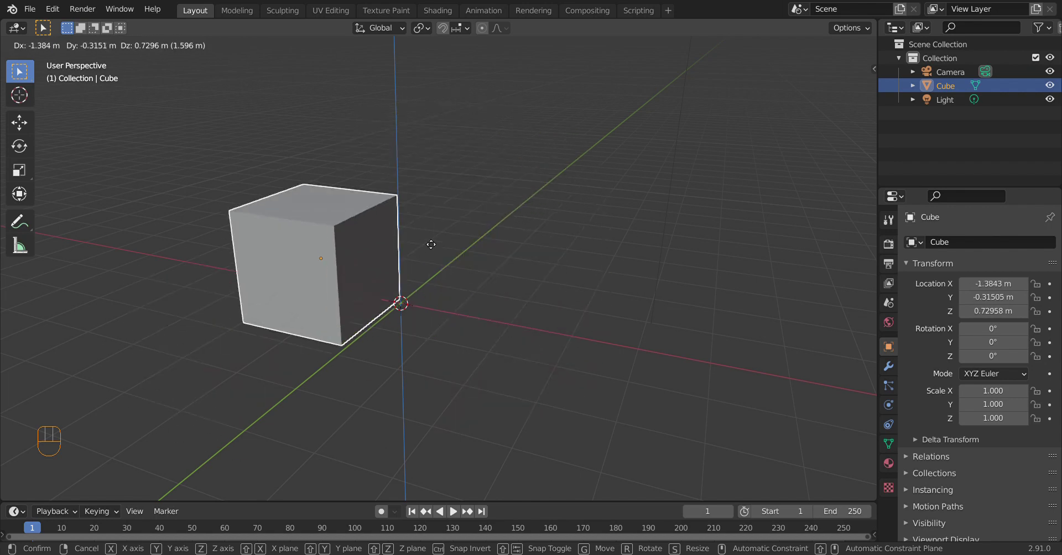
{"action": "right_click", "coordinate": [456, 240]}
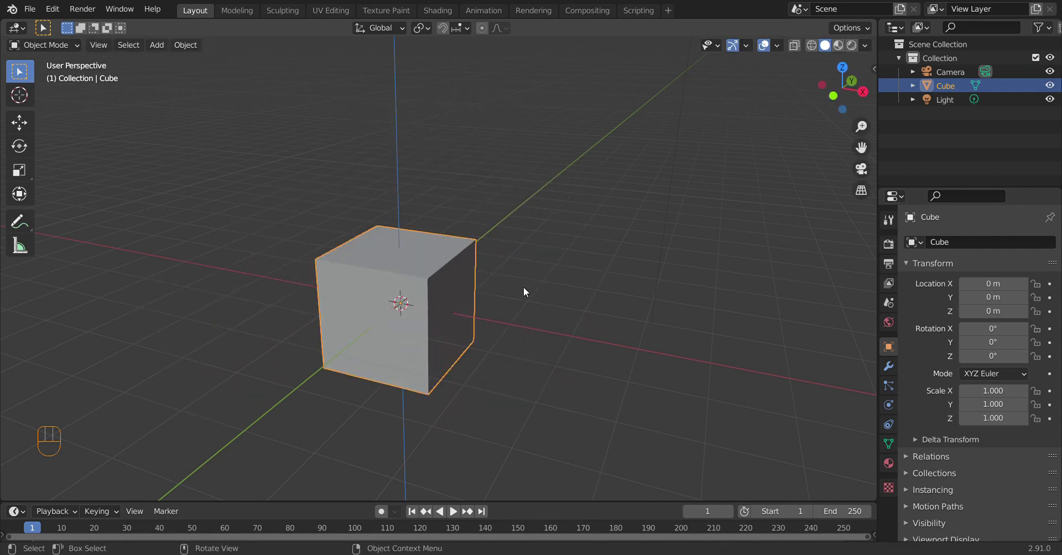
Step: Move the cube freely up and away from the world origin, undo it, and try another unconstrained move
{"action": "key", "text": "g"}
{"action": "left_click", "coordinate": [785, 196]}
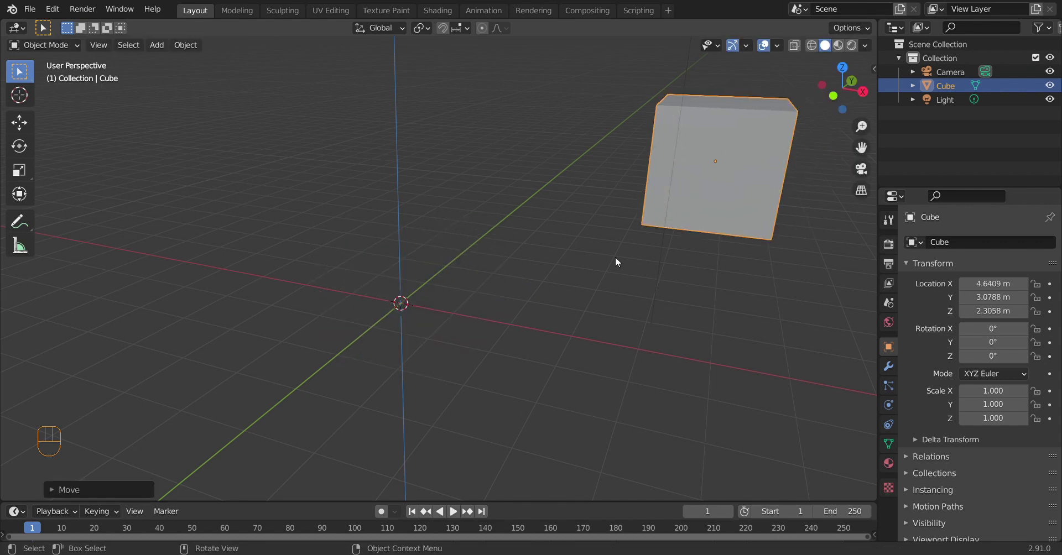
{"action": "key", "text": "ctrl+z"}
{"action": "key", "text": "g"}
{"action": "right_click", "coordinate": [818, 150]}
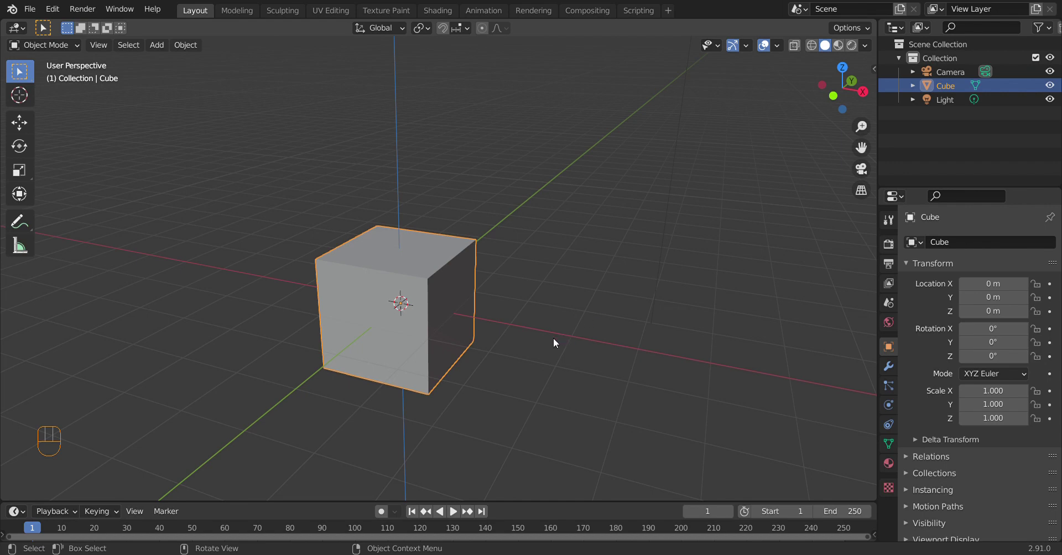
Step: Try scaling the cube uniformly and rotating it freely without keeping either transformation
{"action": "middle_click_drag", "start_coordinate": [540, 343], "coordinate": [532, 350]}
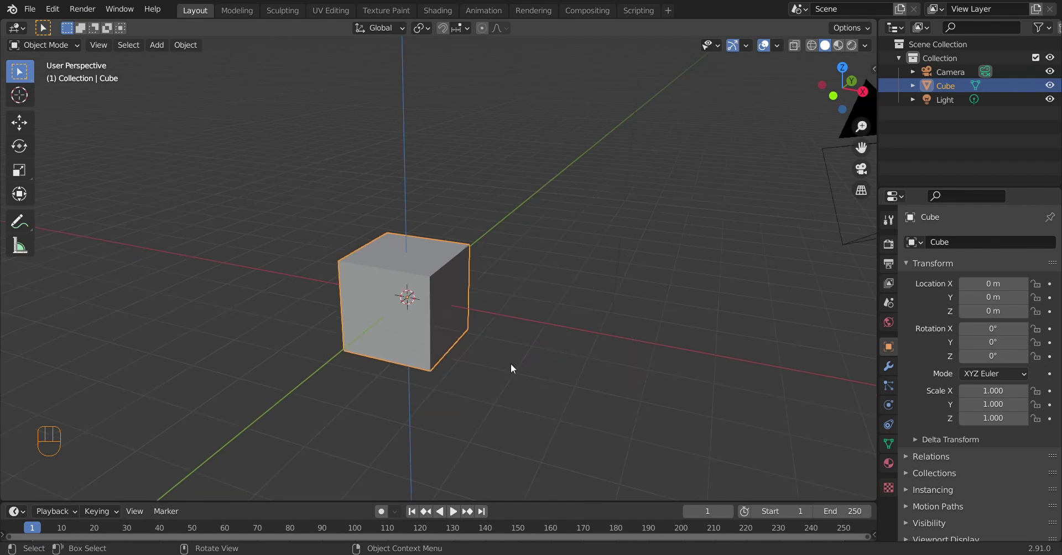
{"action": "key", "text": "s"}
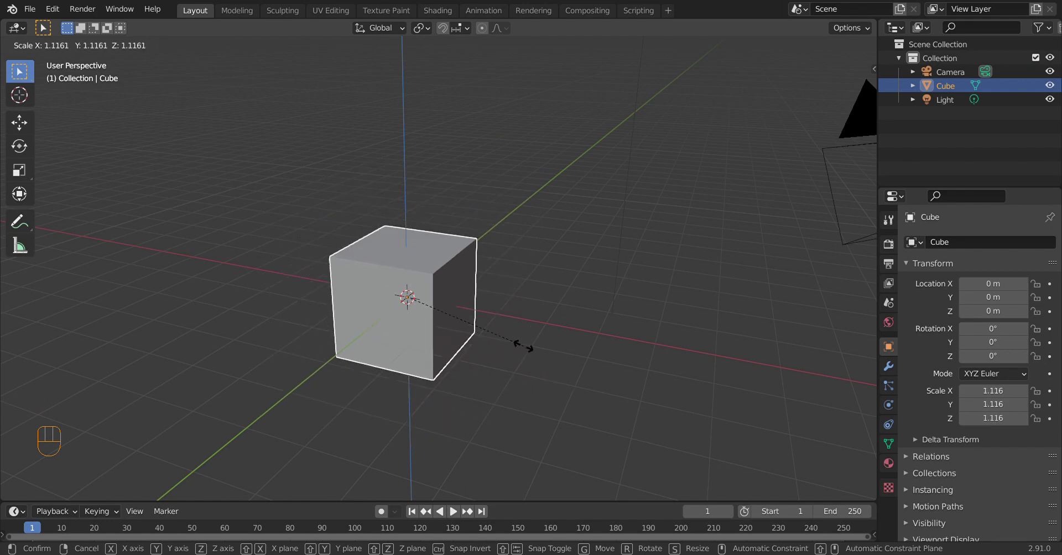
{"action": "right_click", "coordinate": [559, 347]}
{"action": "key", "text": "r"}
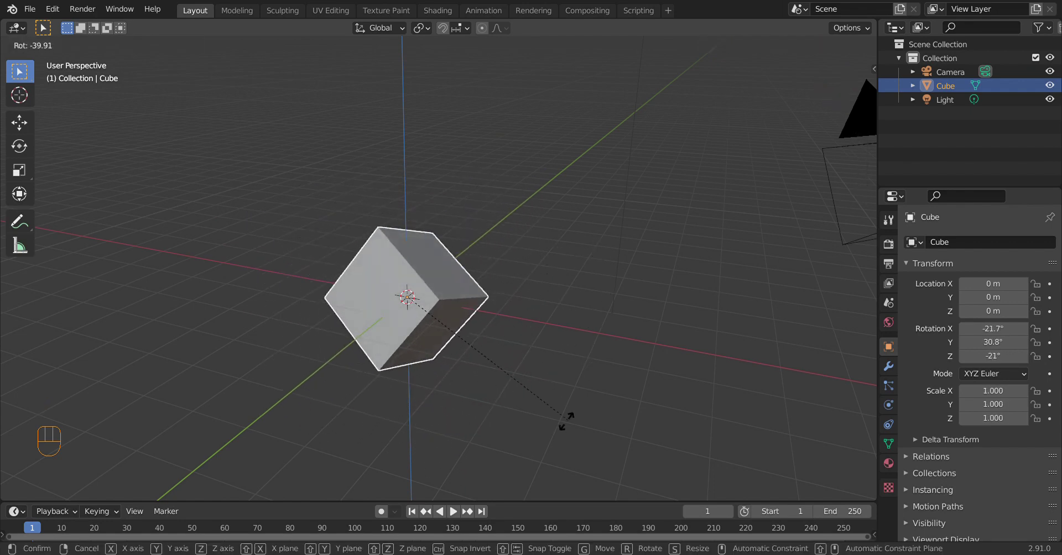
{"action": "right_click", "coordinate": [536, 440]}
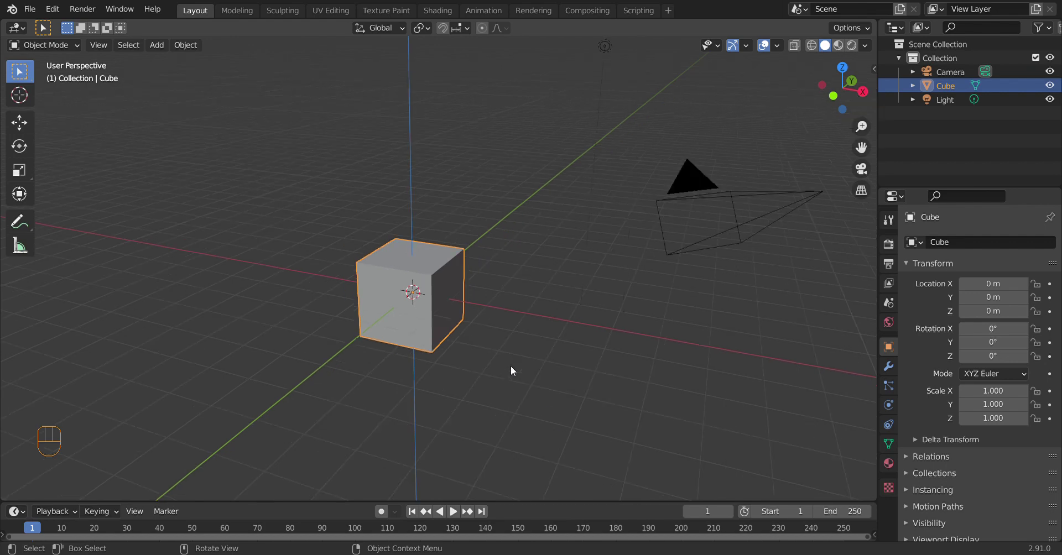
Step: Move the cube freely to about X -4.66, Y 0.62, Z 3.27 m and rotate it to about -14°, 34.3°, -21.6°
{"action": "middle_click_drag", "start_coordinate": [510, 366], "coordinate": [476, 366]}
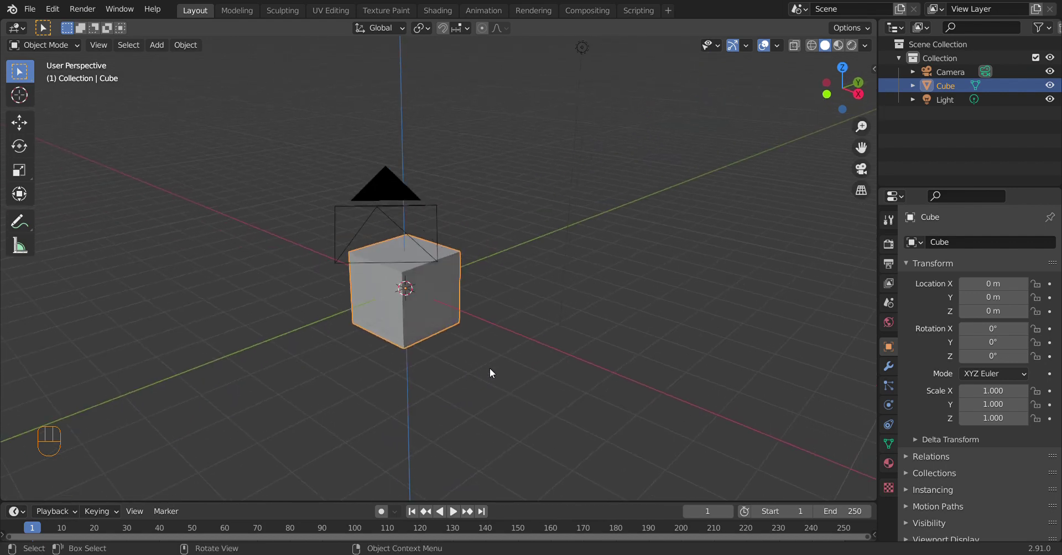
{"action": "middle_click_drag", "start_coordinate": [314, 295], "coordinate": [393, 305]}
{"action": "key", "text": "g"}
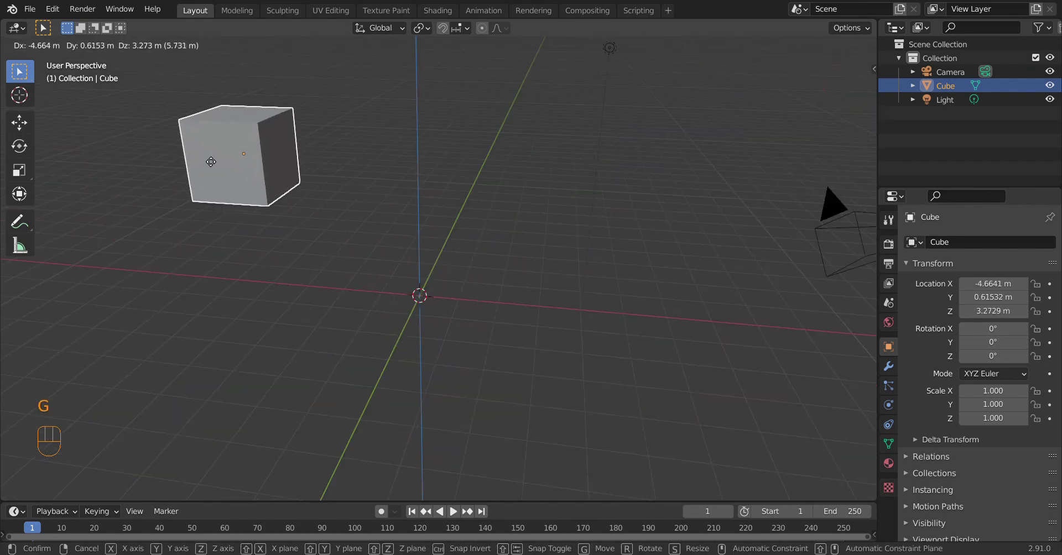
{"action": "left_click", "coordinate": [211, 162]}
{"action": "key", "text": "r"}
{"action": "left_click", "coordinate": [496, 299]}
Step: Scale the cube uniformly to about 2.107 and move it to about X -16.19, Y -0.34, Z 6.01 m
{"action": "key", "text": "s"}
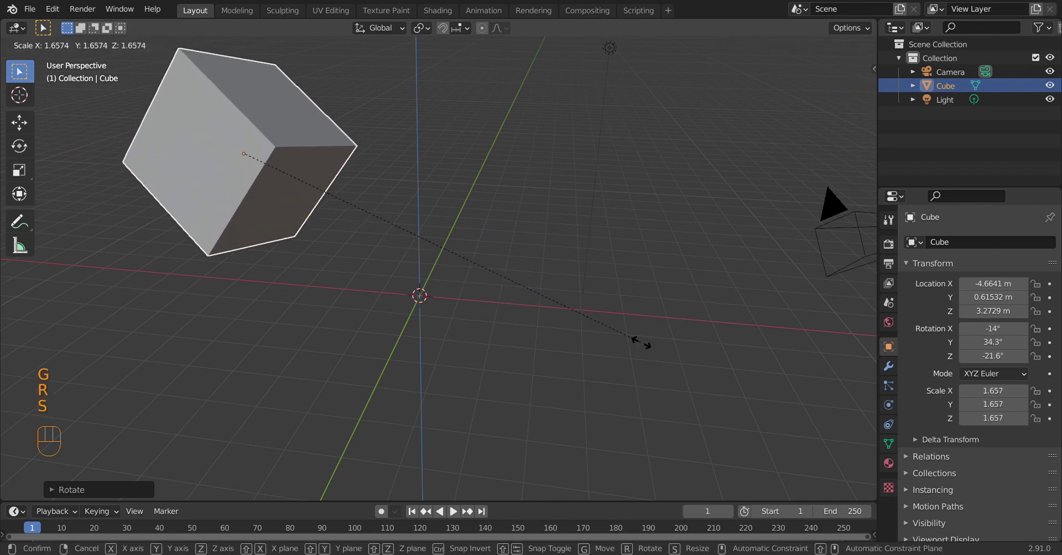
{"action": "left_click", "coordinate": [750, 386]}
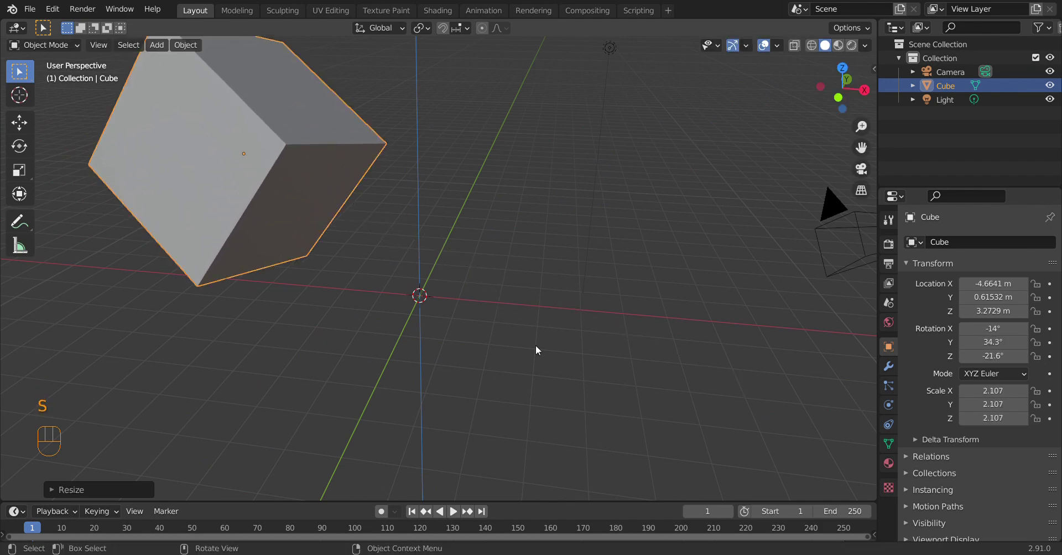
{"action": "key", "text": "g"}
{"action": "left_click", "coordinate": [73, 181]}
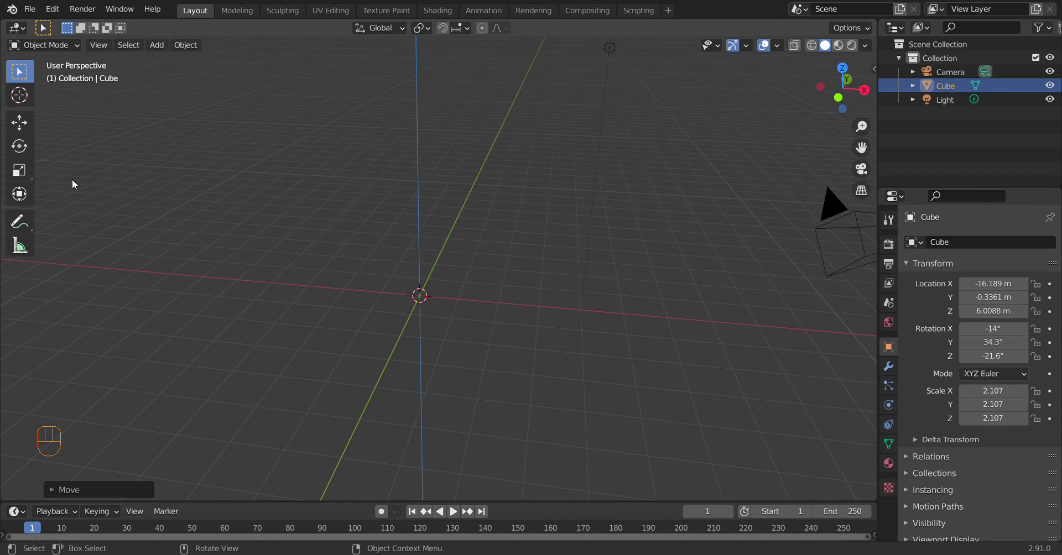
Step: Clear the cube's location, scale and rotation to their default values
{"action": "key", "text": "alt+g"}
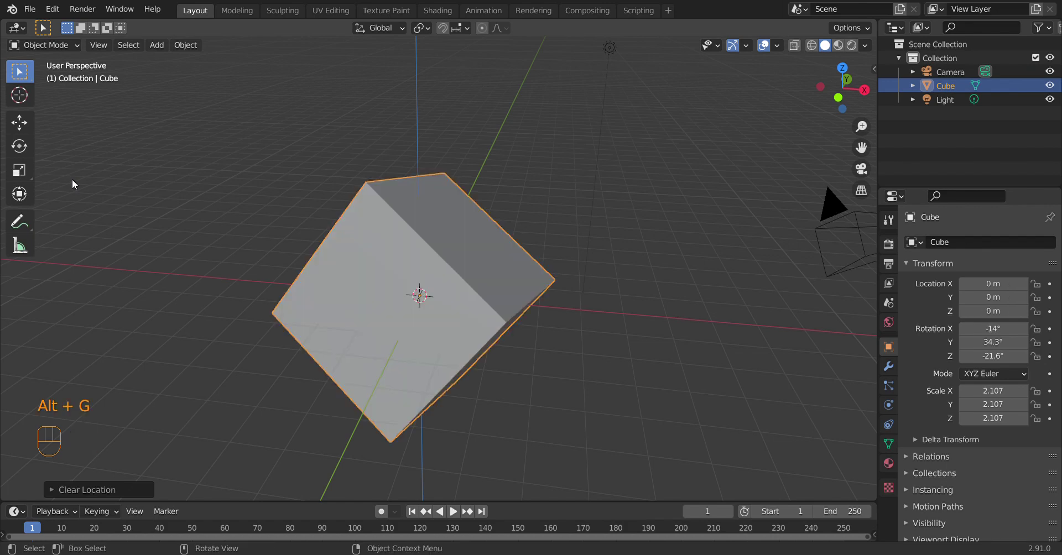
{"action": "key", "text": "alt+s"}
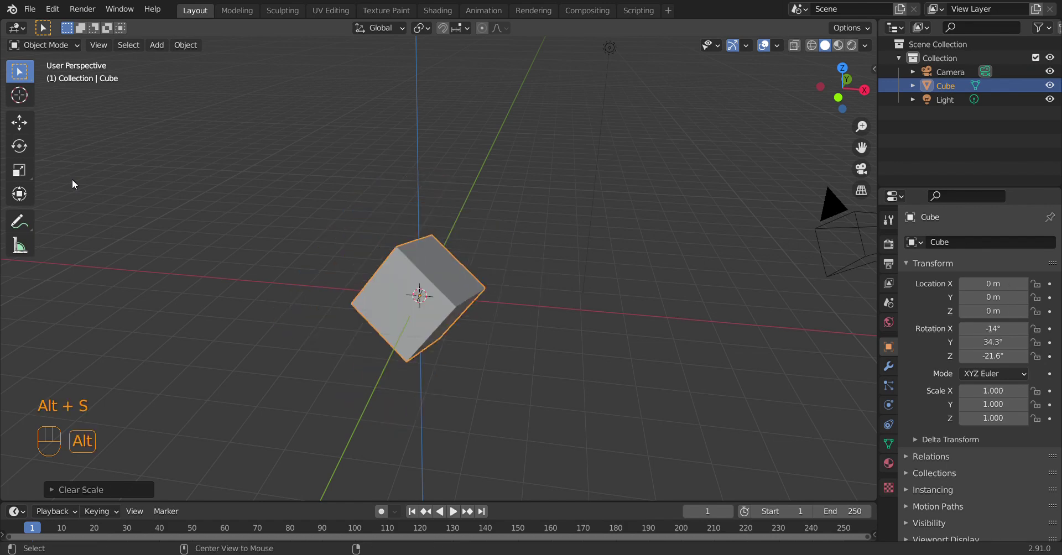
{"action": "key", "text": "alt+r"}
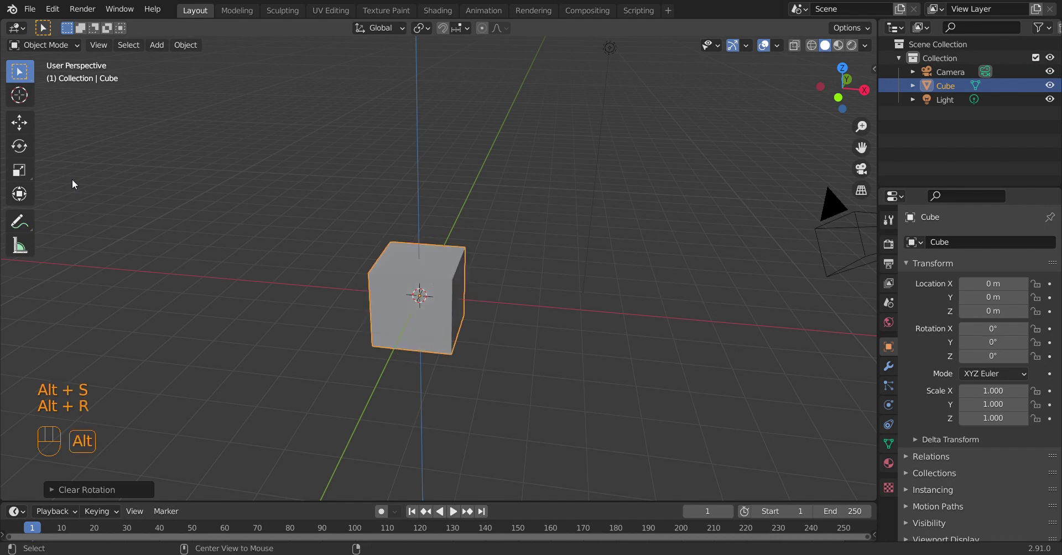
Step: Delete the cube from the scene and undo the deletion
{"action": "middle_click_drag", "start_coordinate": [545, 293], "coordinate": [510, 286]}
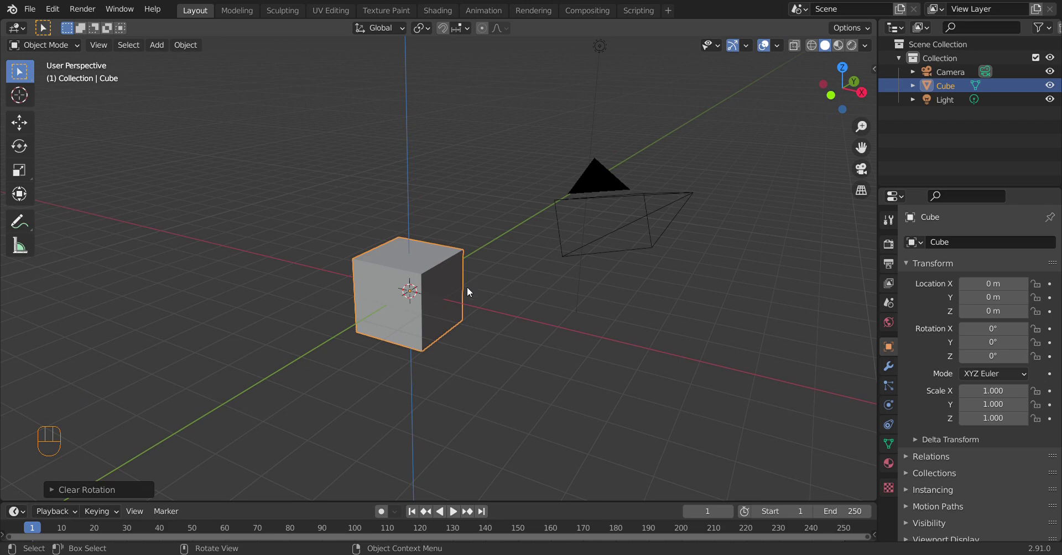
{"action": "scroll", "coordinate": [474, 300], "scroll_direction": "up", "scroll_amount": 2}
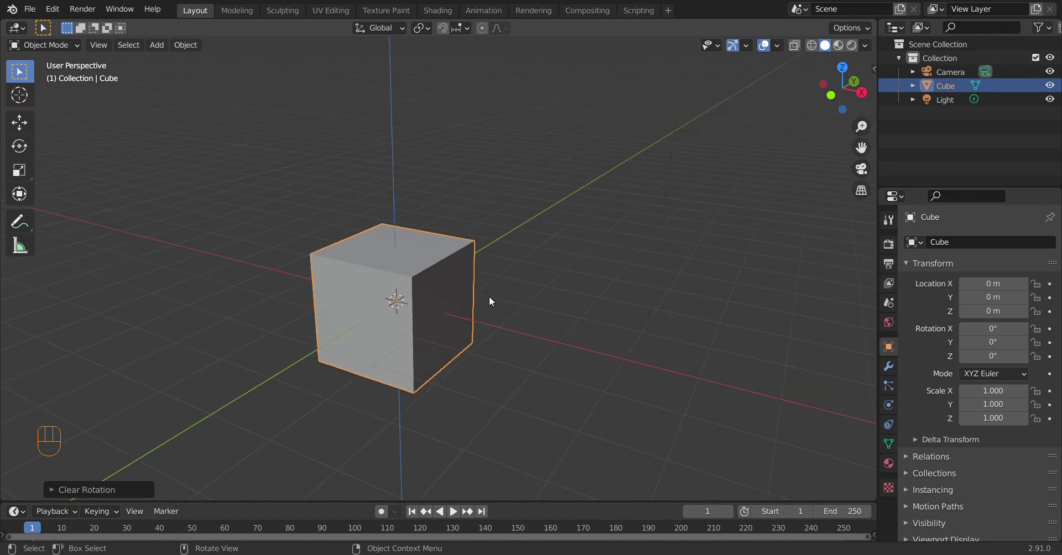
{"action": "middle_click_drag", "start_coordinate": [436, 274], "coordinate": [392, 258]}
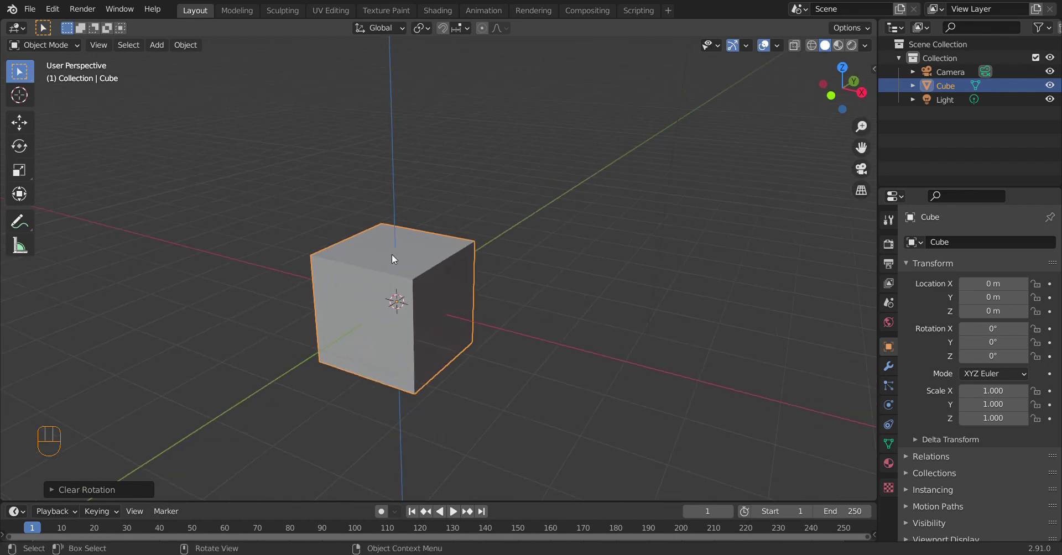
{"action": "key", "text": "x"}
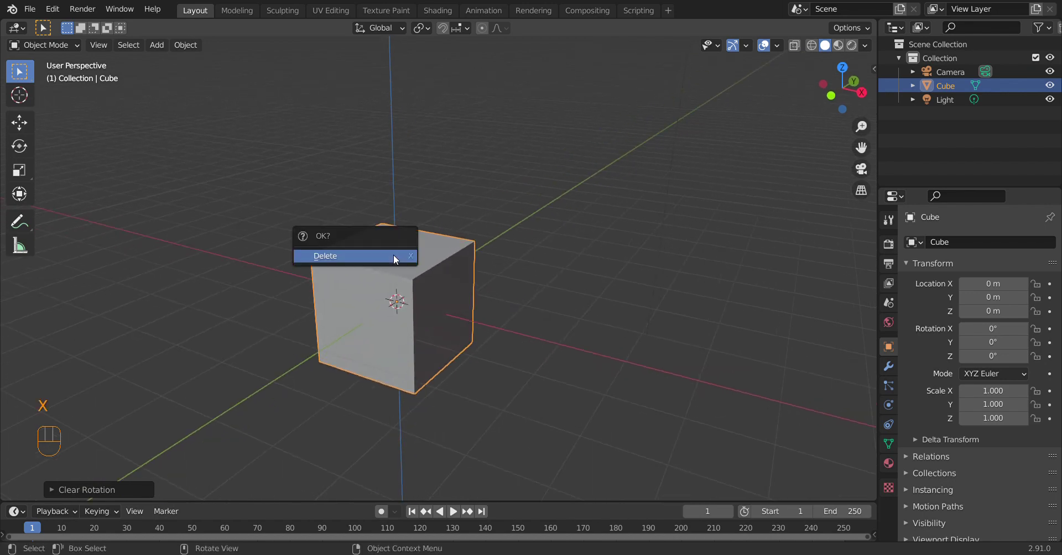
{"action": "left_click", "coordinate": [394, 257]}
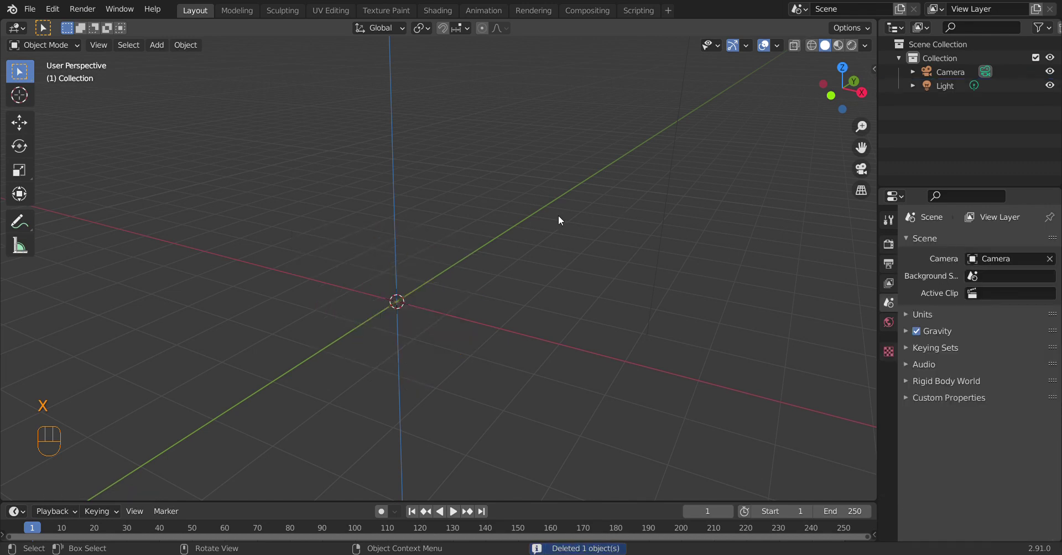
{"action": "key", "text": "ctrl+z"}
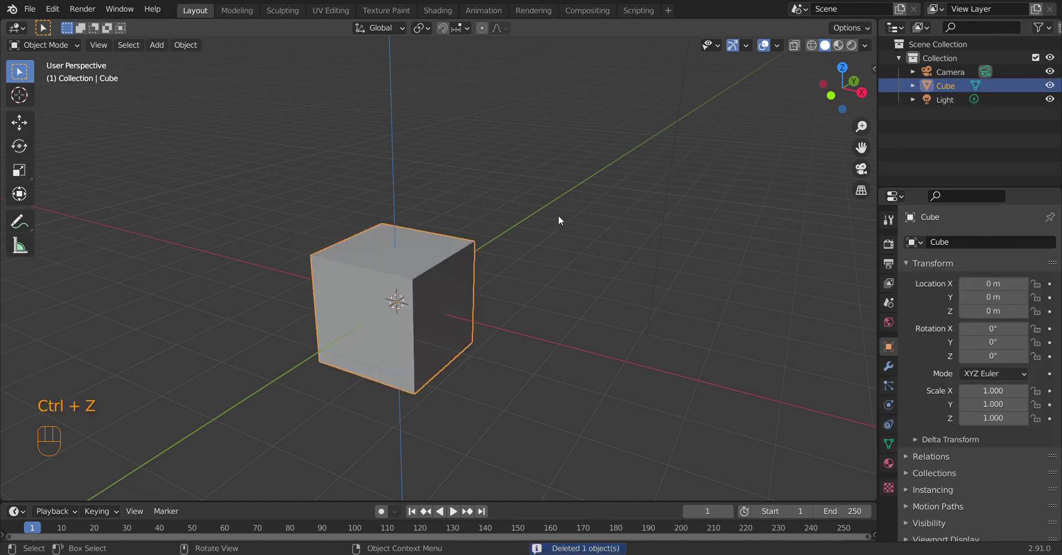
Step: Open the cube in Edit Mode and select individual corner vertices of its top face
{"action": "middle_click_drag", "start_coordinate": [509, 216], "coordinate": [476, 228]}
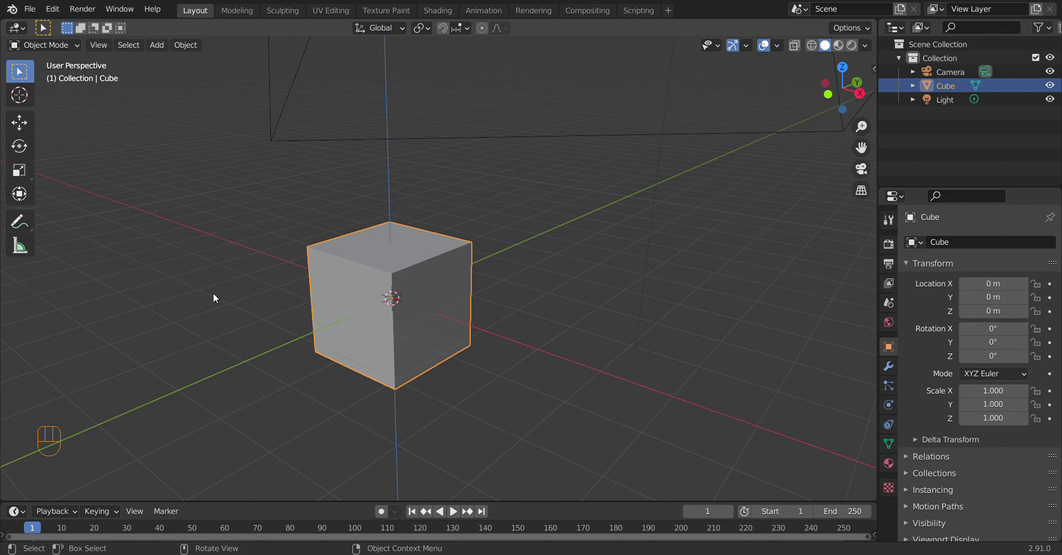
{"action": "key", "text": "Tab"}
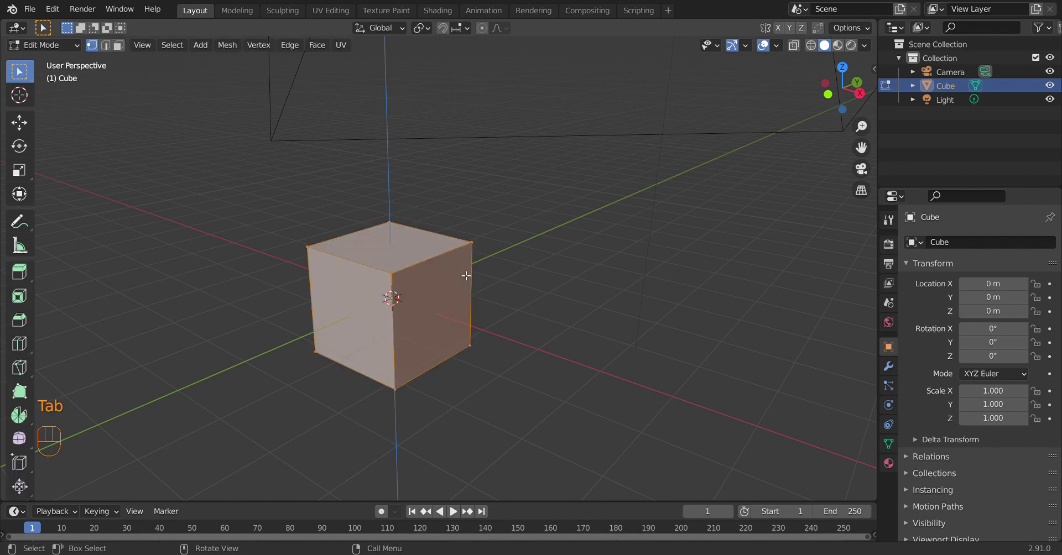
{"action": "scroll", "coordinate": [469, 336], "scroll_direction": "up", "scroll_amount": 3}
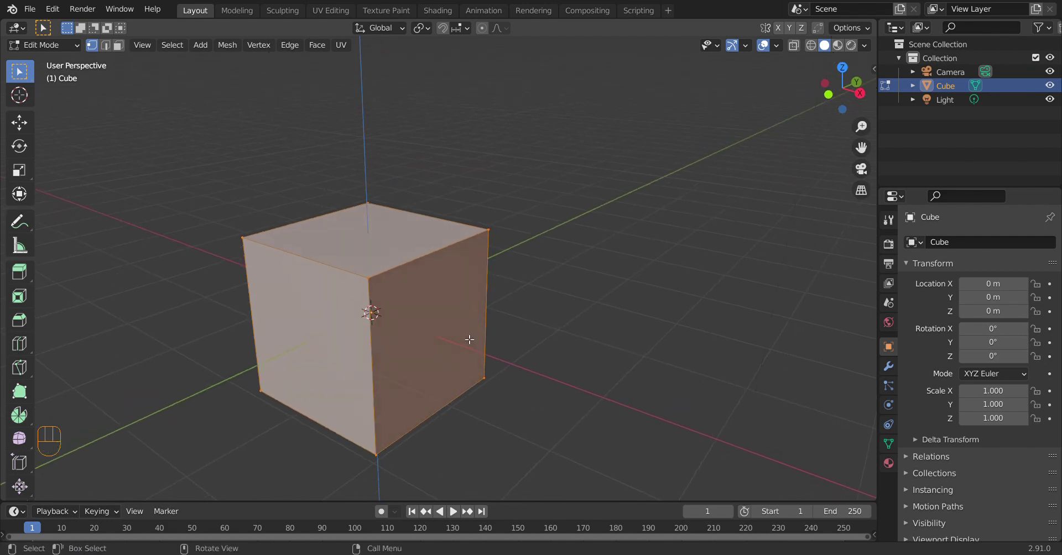
{"action": "scroll", "coordinate": [456, 358], "scroll_direction": "up", "scroll_amount": 2}
{"action": "middle_click_drag", "start_coordinate": [394, 354], "coordinate": [474, 327], "text": "shift"}
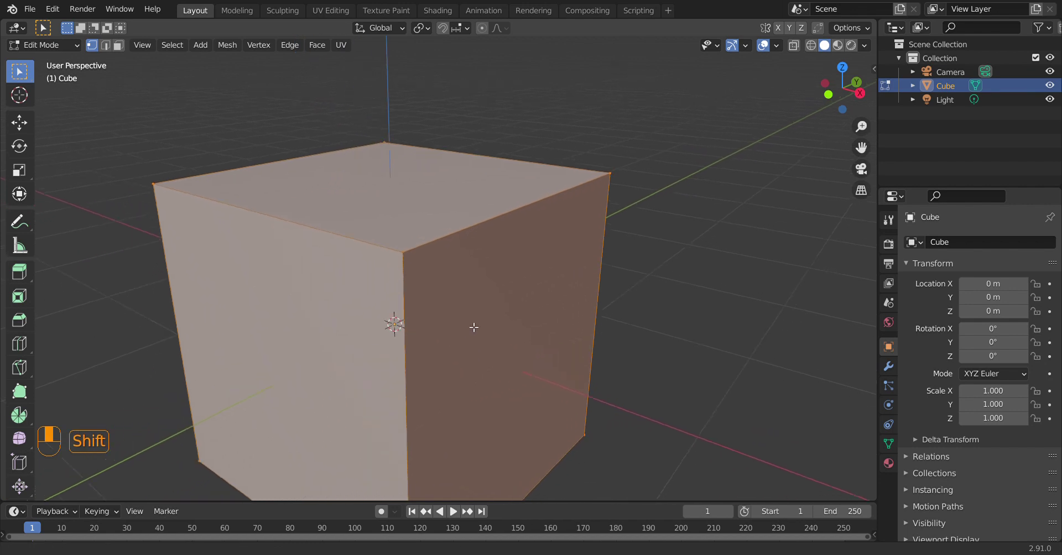
{"action": "scroll", "coordinate": [602, 305], "scroll_direction": "up", "scroll_amount": 2}
{"action": "middle_click_drag", "start_coordinate": [603, 306], "coordinate": [566, 337], "text": "shift"}
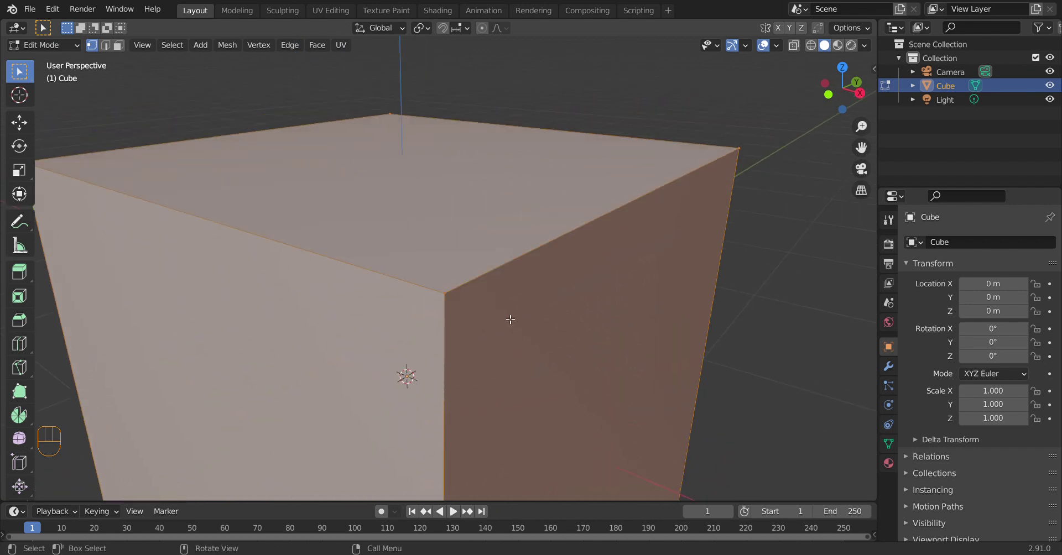
{"action": "left_click", "coordinate": [445, 298]}
{"action": "middle_click_drag", "start_coordinate": [503, 328], "coordinate": [488, 328]}
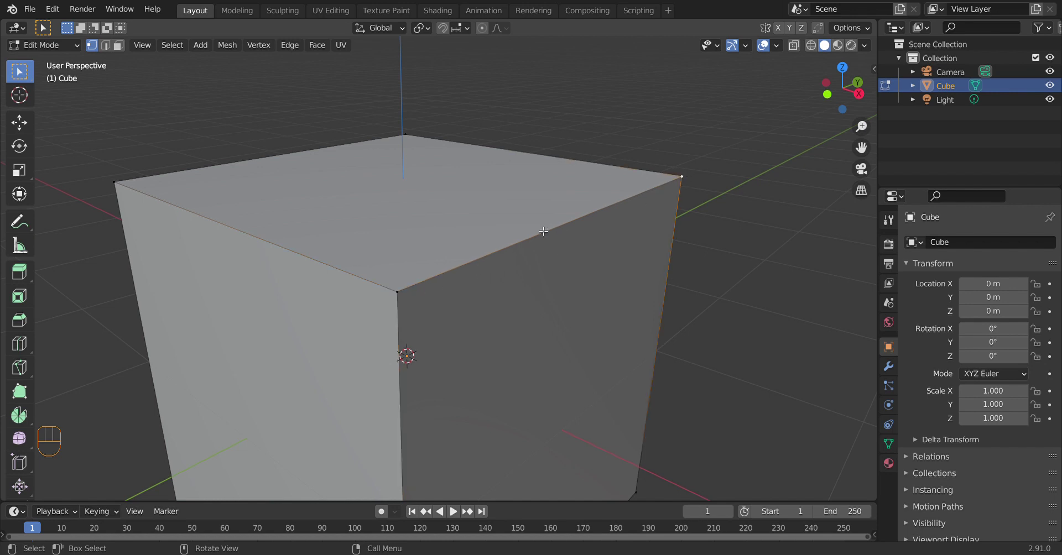
Step: Select a top edge of the cube in edge selection mode and its top face in face selection mode
{"action": "key", "text": "2"}
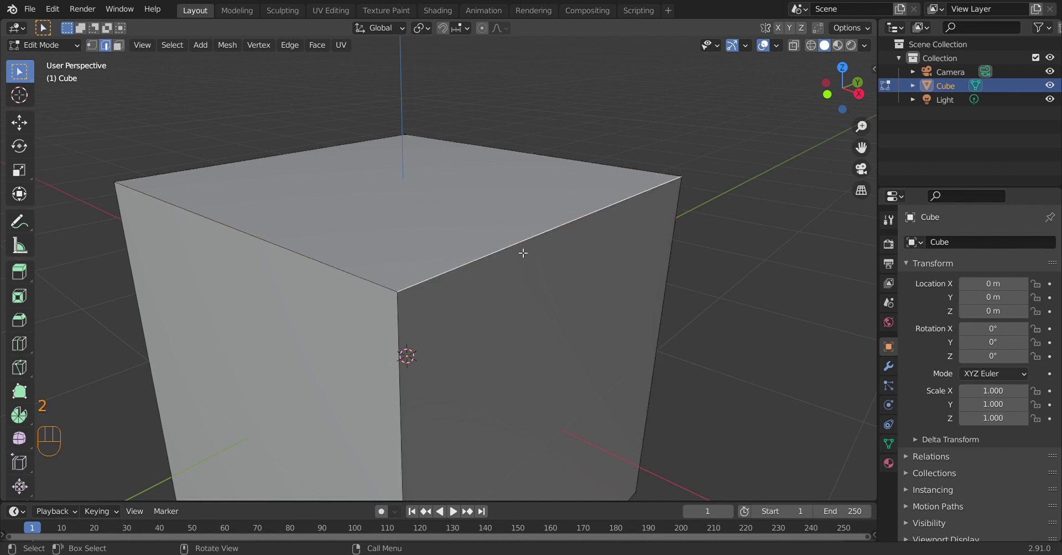
{"action": "middle_click_drag", "start_coordinate": [480, 290], "coordinate": [314, 391]}
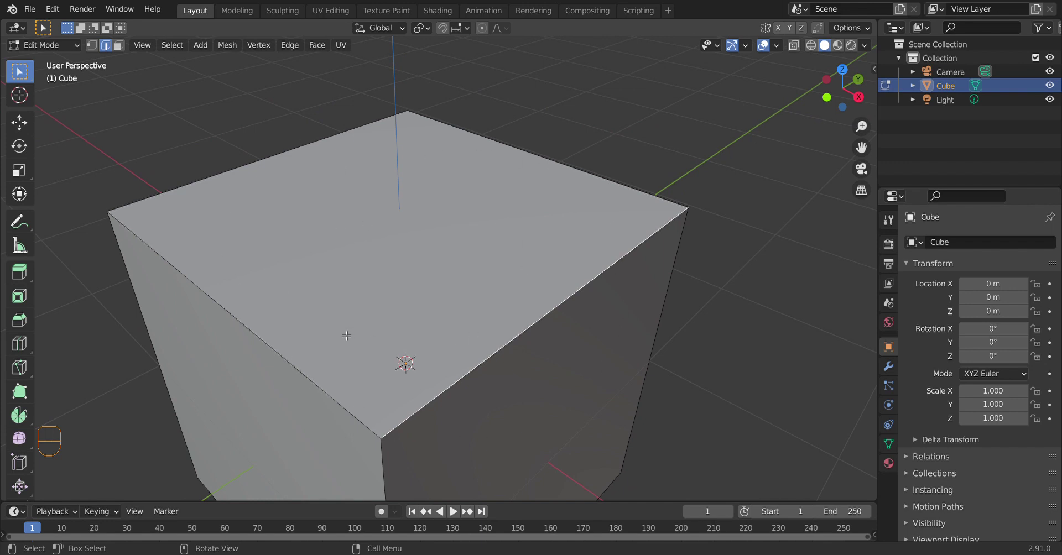
{"action": "key", "text": "3"}
{"action": "left_click", "coordinate": [402, 289]}
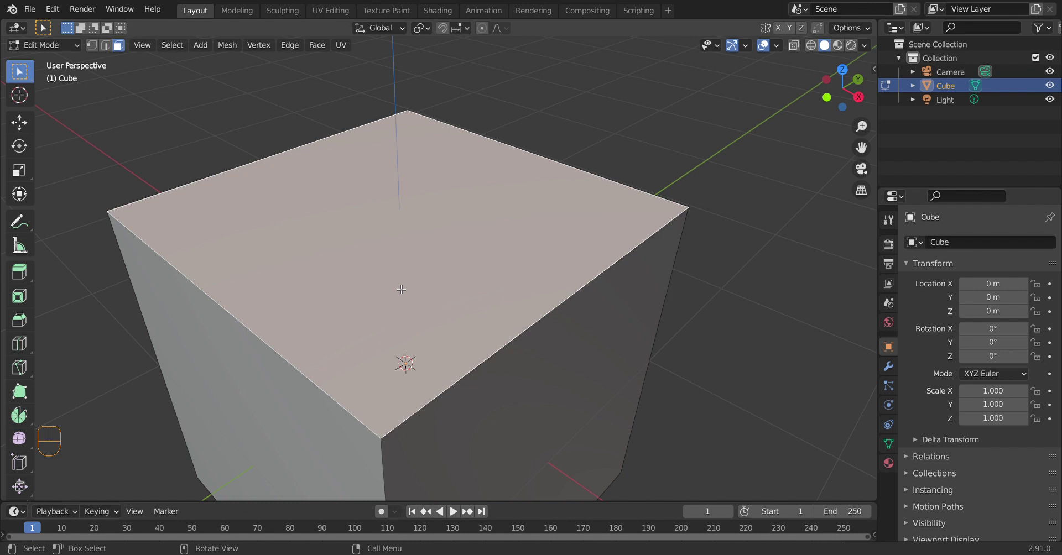
{"action": "middle_click_drag", "start_coordinate": [480, 314], "coordinate": [470, 289]}
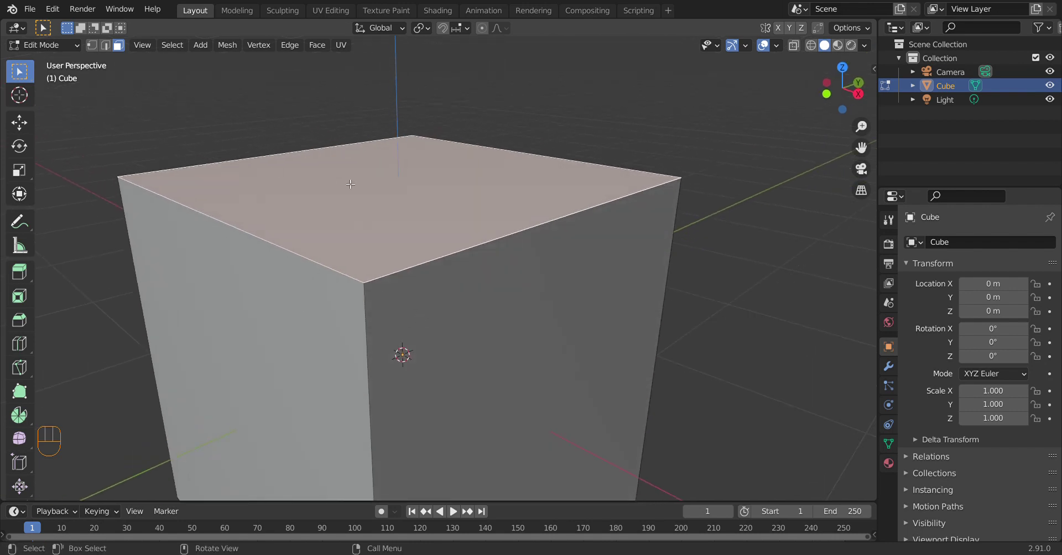
Step: Cycle the mesh selection mode through vertex, edge and face
{"action": "left_click", "coordinate": [92, 46]}
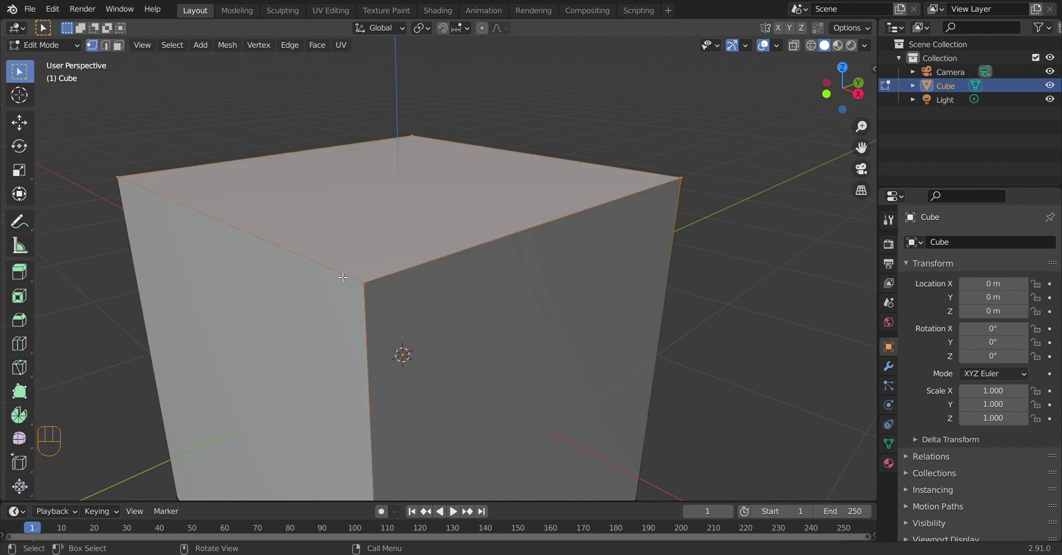
{"action": "key", "text": "1"}
{"action": "key", "text": "2"}
{"action": "key", "text": "3"}
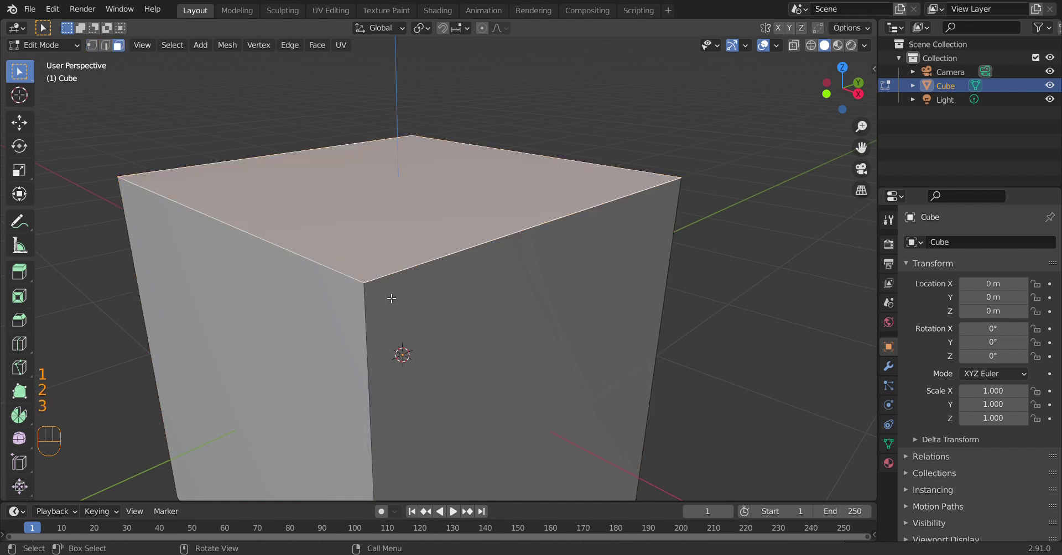
Step: Select the nearest top corner vertex, an adjoining top edge and the top face, each in its matching selection mode
{"action": "key", "text": "1"}
{"action": "left_click", "coordinate": [366, 285]}
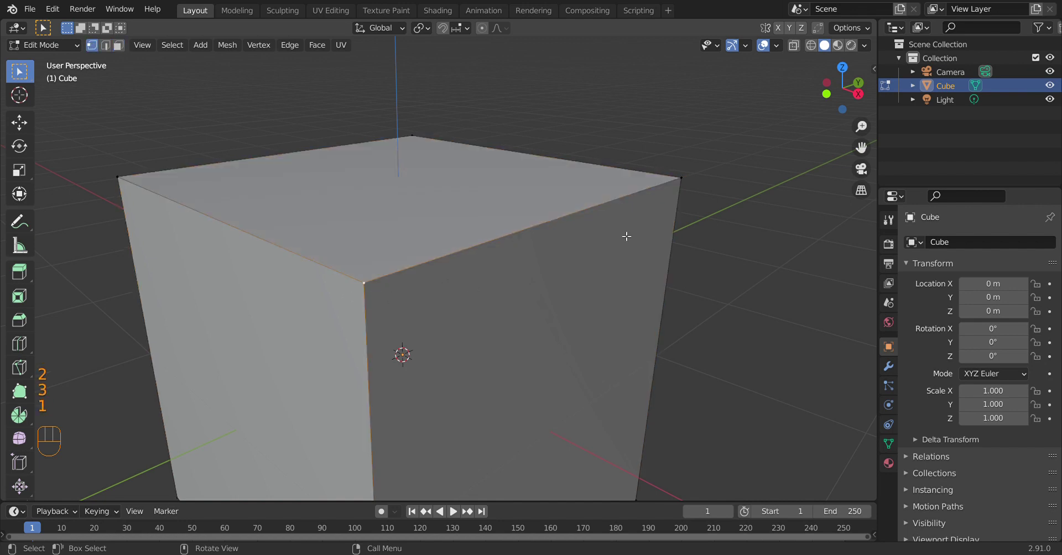
{"action": "key", "text": "2"}
{"action": "left_click", "coordinate": [556, 227]}
{"action": "key", "text": "3"}
{"action": "left_click", "coordinate": [540, 271]}
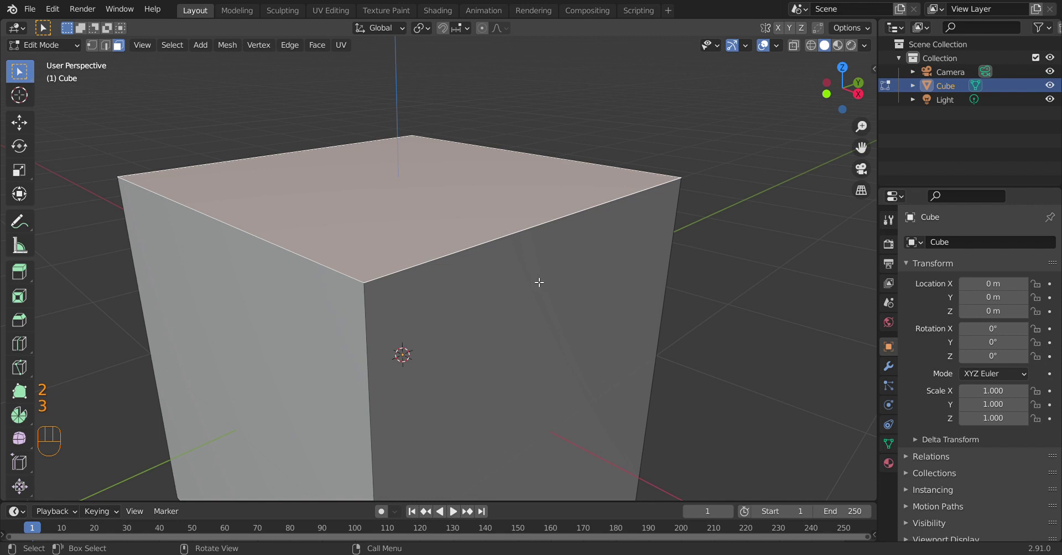
{"action": "middle_click_drag", "start_coordinate": [538, 282], "coordinate": [531, 321]}
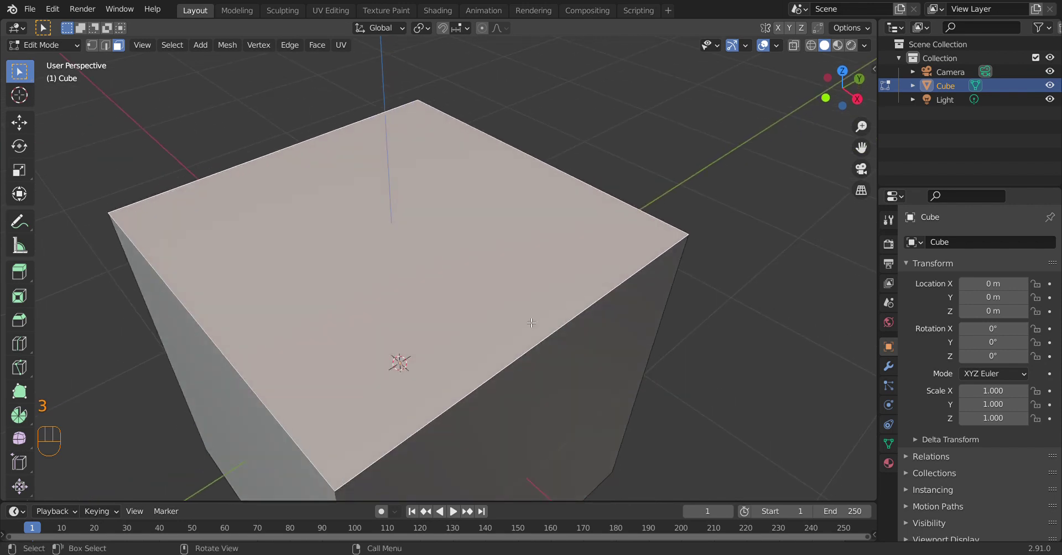
Step: Select a single top corner vertex of the cube in vertex selection mode and move it upward and outward
{"action": "scroll", "coordinate": [531, 323], "scroll_direction": "down", "scroll_amount": 3}
{"action": "mouse_move", "coordinate": [504, 355]}
{"action": "middle_mouse_down"}
{"action": "mouse_move", "coordinate": [486, 349]}
{"action": "mouse_move", "coordinate": [512, 351]}
{"action": "mouse_move", "coordinate": [514, 338]}
{"action": "middle_mouse_up"}
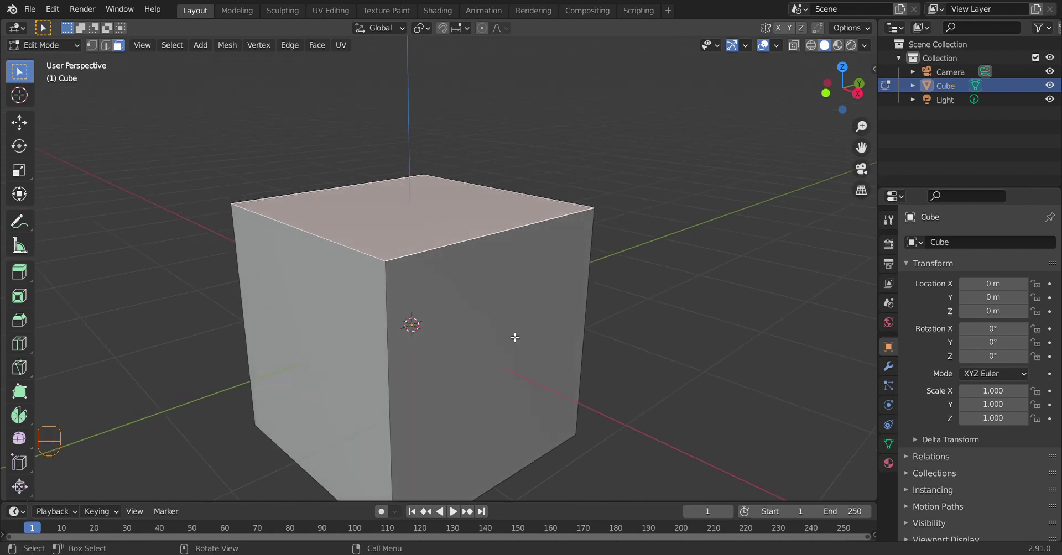
{"action": "key", "text": "1"}
{"action": "left_click", "coordinate": [596, 211]}
{"action": "middle_click_drag", "start_coordinate": [531, 372], "coordinate": [610, 339]}
{"action": "key", "text": "g"}
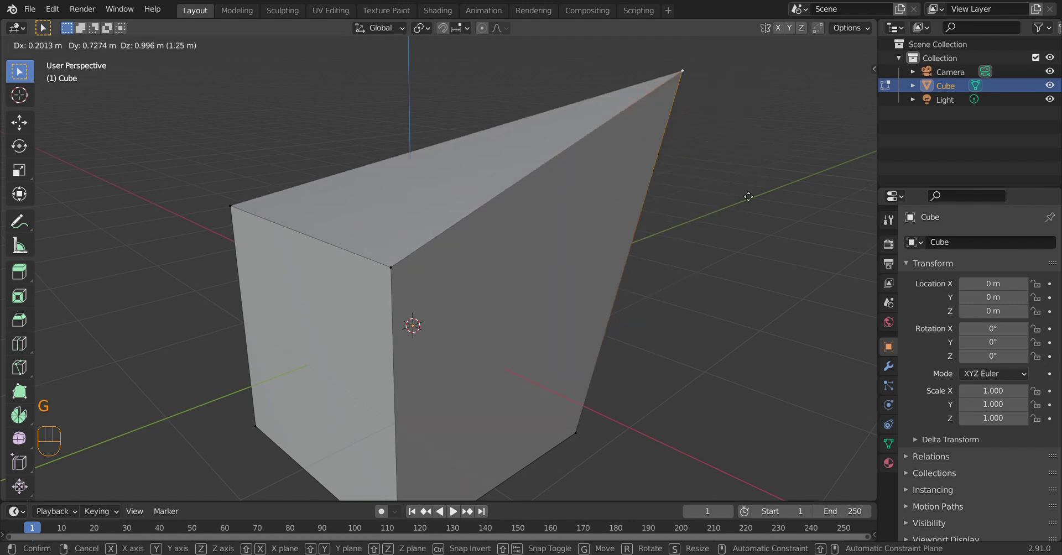
{"action": "left_click", "coordinate": [792, 204]}
Step: Try to rotate the top edge opposite the stretched corner by about 90° in edge selection mode
{"action": "key", "text": "2"}
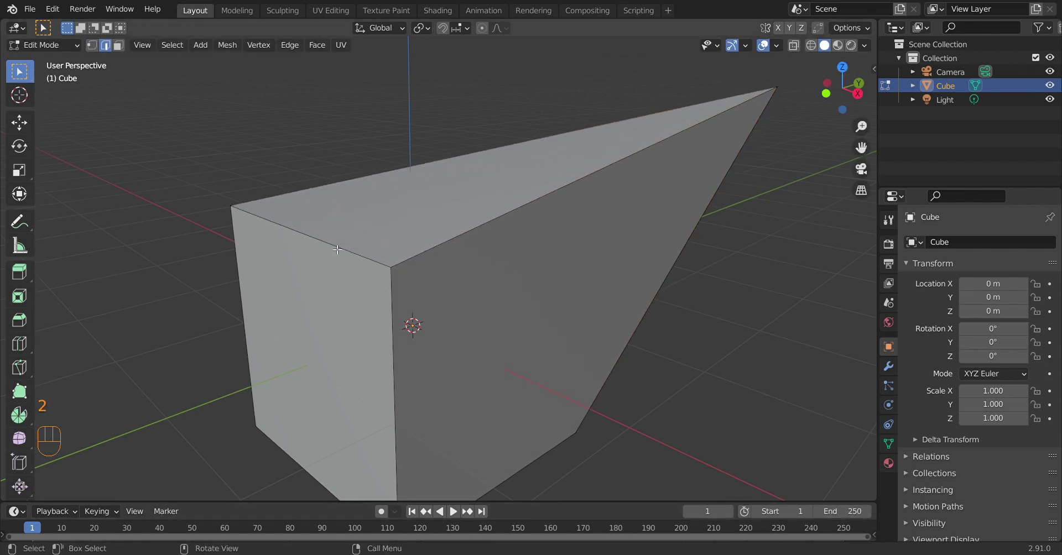
{"action": "left_click", "coordinate": [335, 248]}
{"action": "key", "text": "r"}
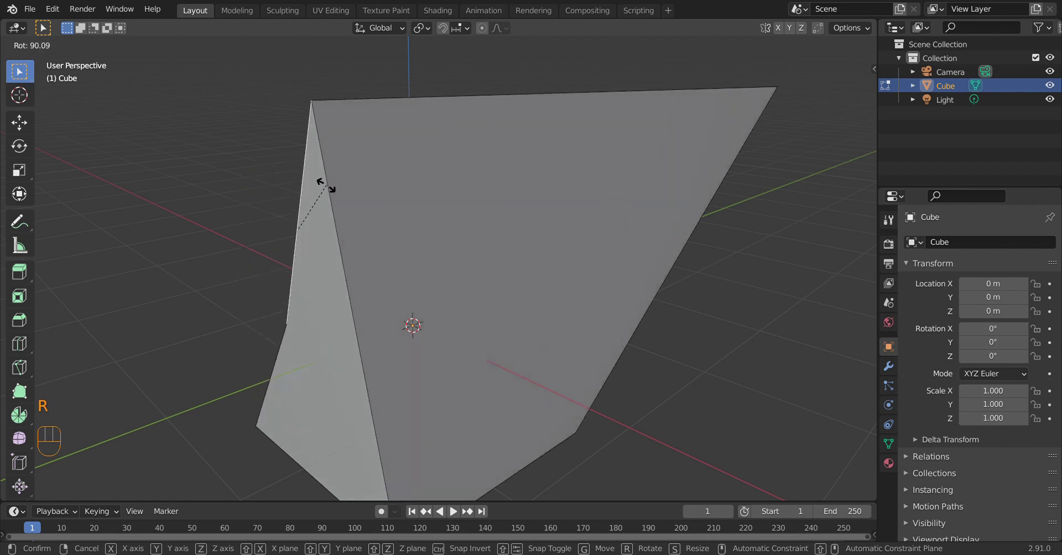
{"action": "right_click", "coordinate": [321, 349]}
Step: Enlarge the side face opposite the stretched corner in face selection mode and return to Object Mode
{"action": "key", "text": "3"}
{"action": "left_click", "coordinate": [330, 347]}
{"action": "scroll", "coordinate": [435, 317], "scroll_direction": "down", "scroll_amount": 3}
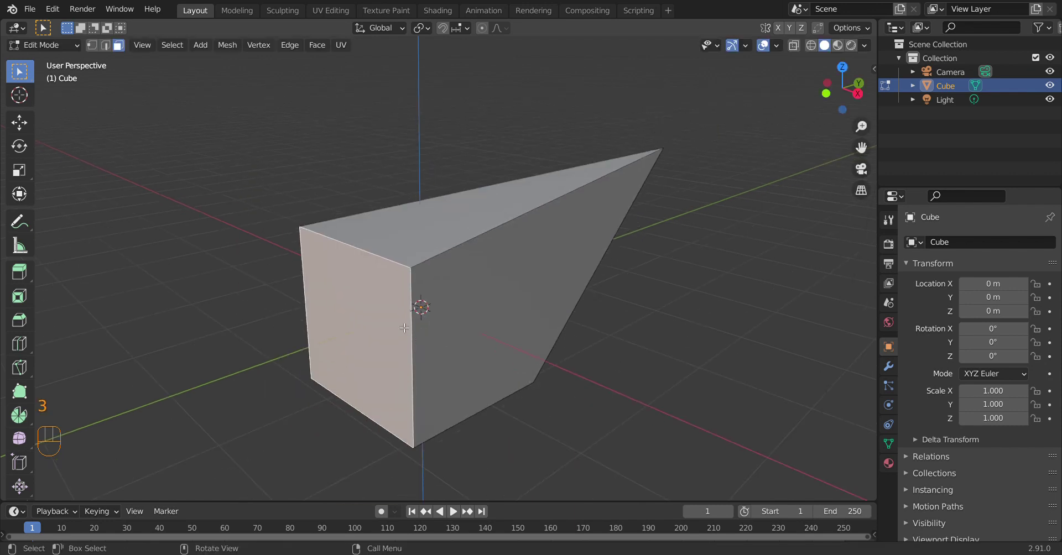
{"action": "middle_click_drag", "start_coordinate": [434, 317], "coordinate": [496, 345]}
{"action": "key", "text": "s"}
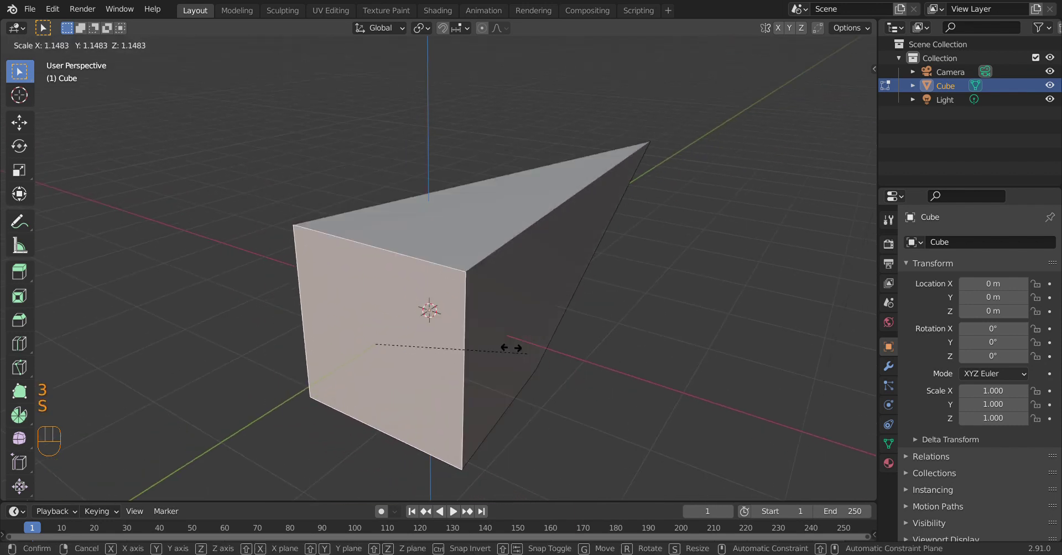
{"action": "left_click", "coordinate": [594, 426]}
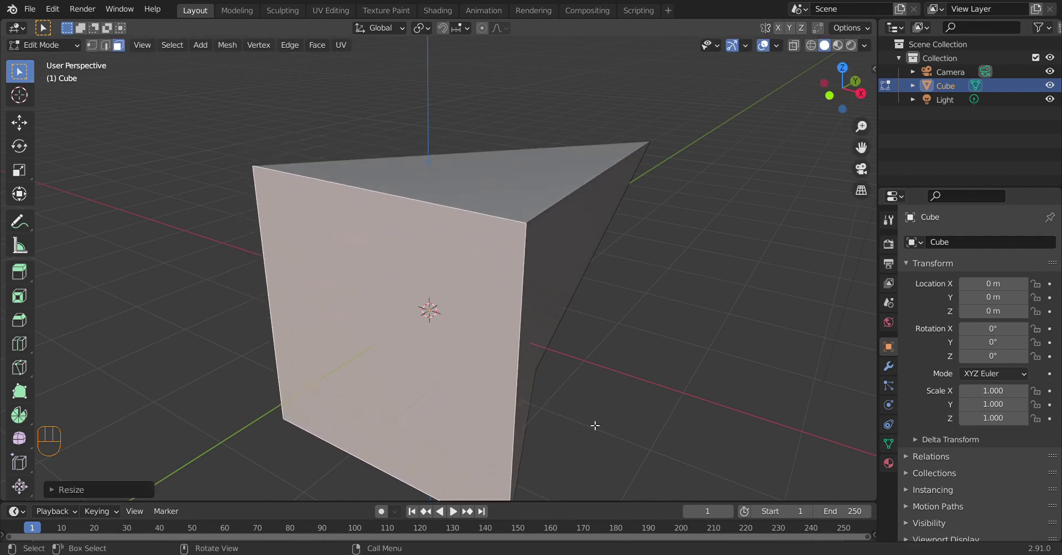
{"action": "middle_click_drag", "start_coordinate": [634, 396], "coordinate": [609, 393]}
{"action": "key", "text": "Tab"}
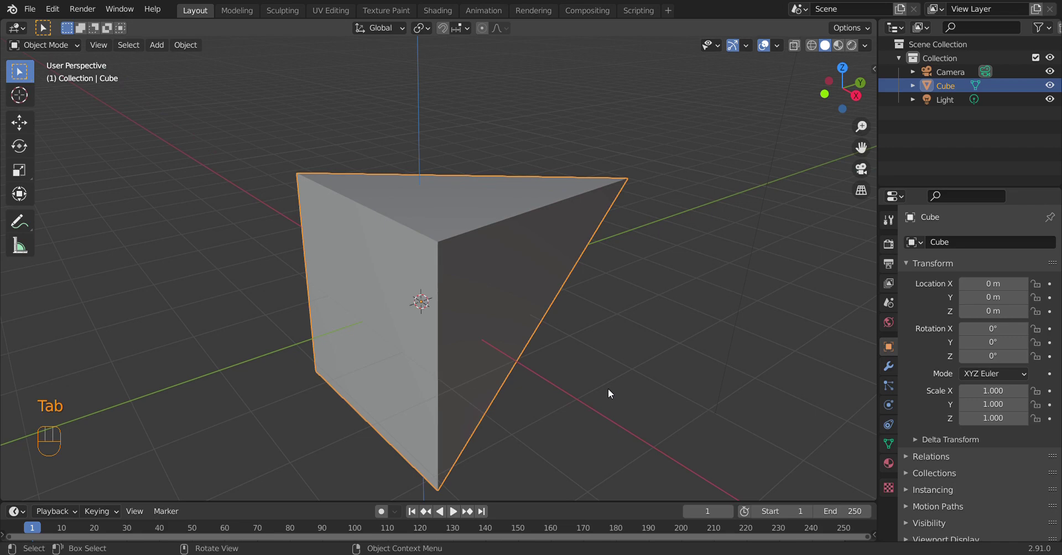
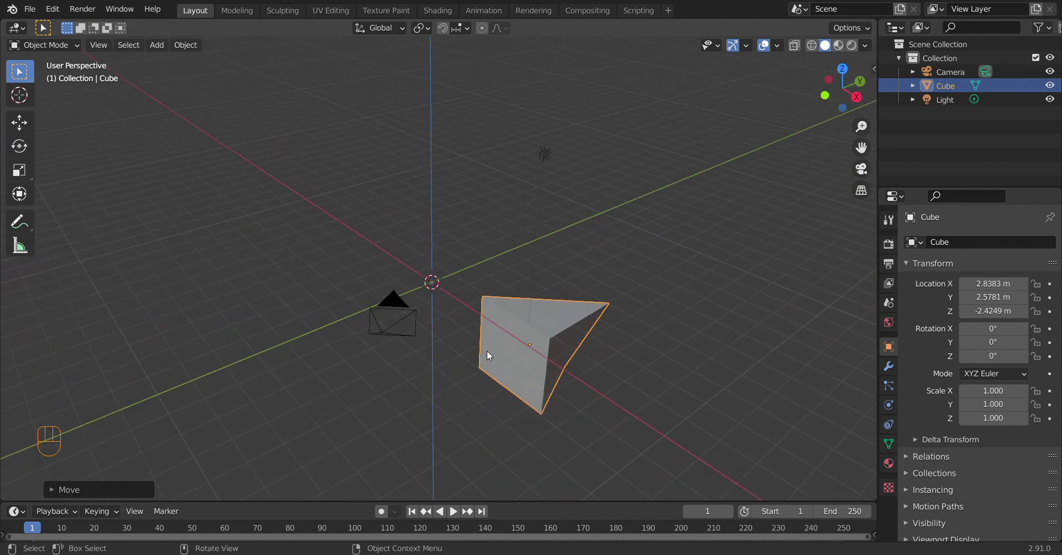
Step: Reset the deformed cube's location and try moving it along the global X, Y and Z axes in turn
{"action": "key", "text": "alt+g"}
{"action": "scroll", "coordinate": [507, 314], "scroll_direction": "up", "scroll_amount": 3}
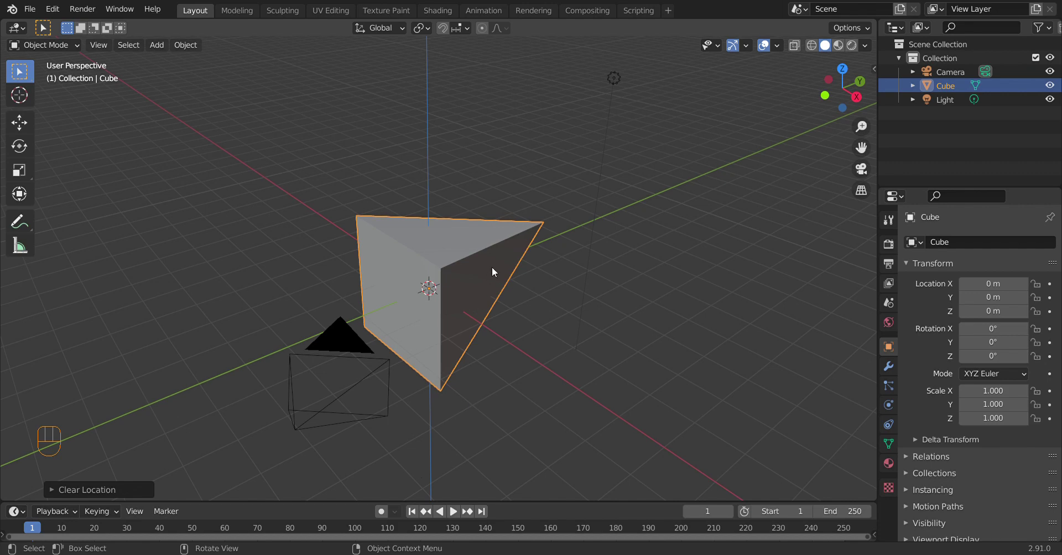
{"action": "key", "text": "g"}
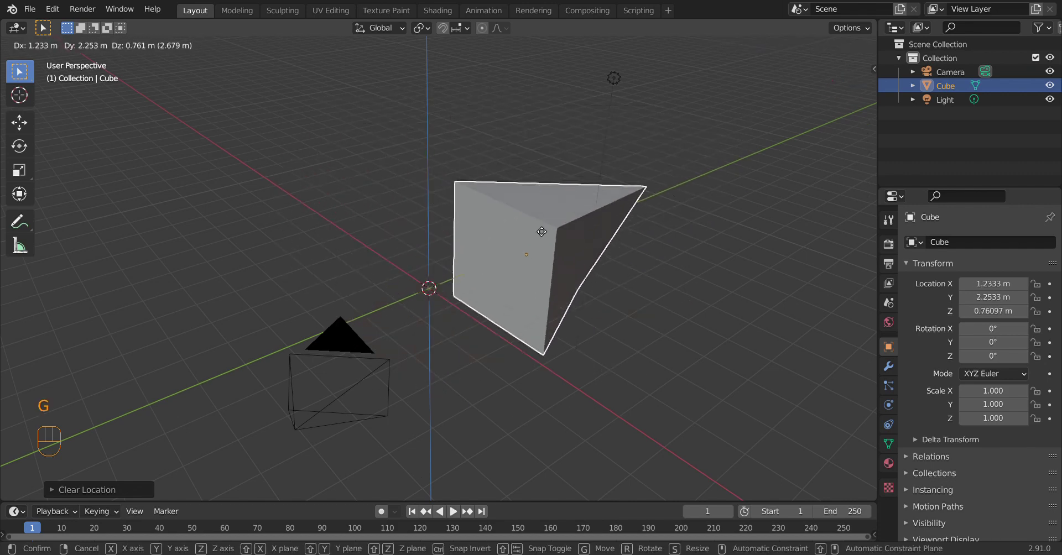
{"action": "key", "text": "x"}
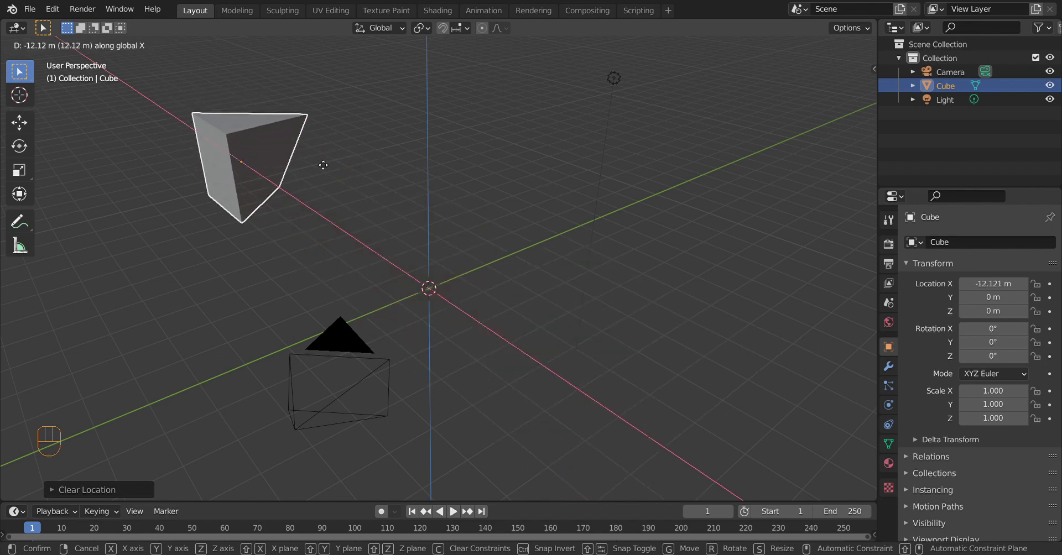
{"action": "key", "text": "y"}
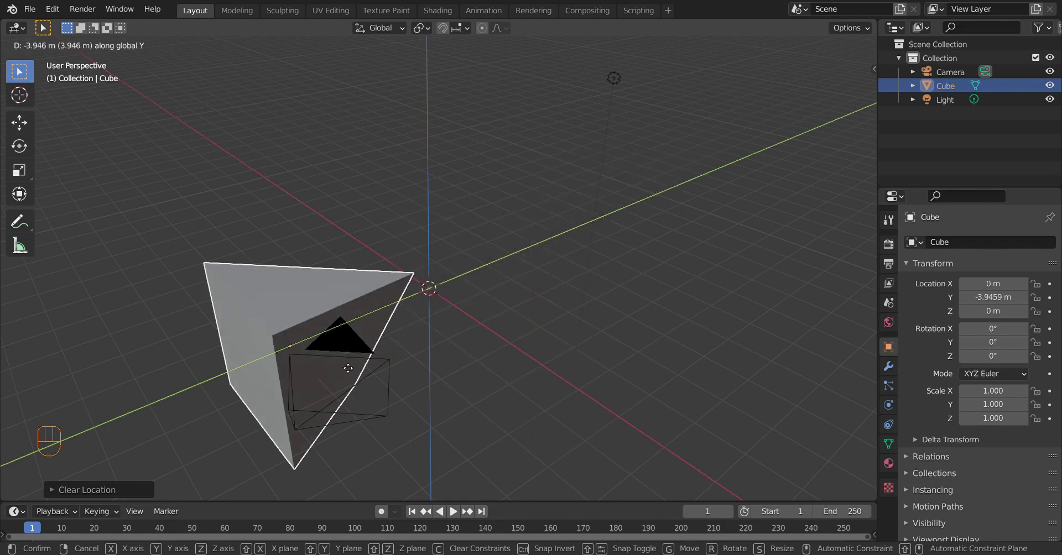
{"action": "key", "text": "z"}
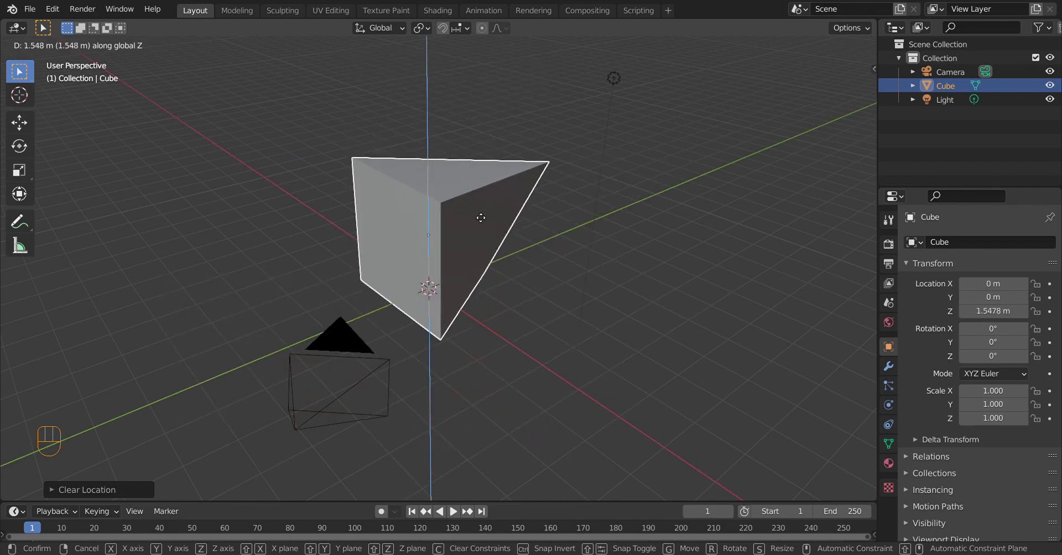
{"action": "key", "text": "Escape"}
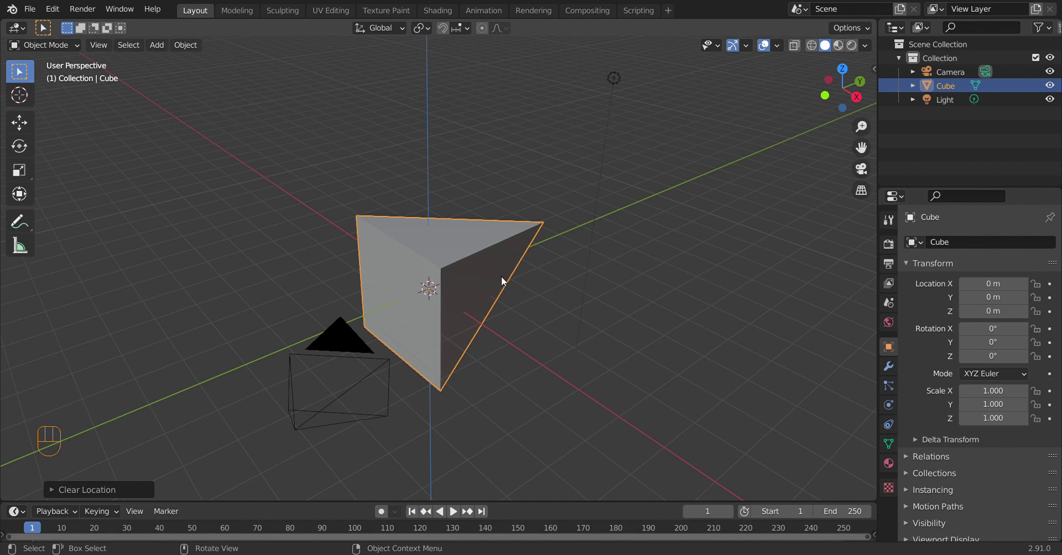
Step: Scale the deformed cube to about 3.107 along the X axis and about 3.021 along the Y axis
{"action": "key", "text": "s"}
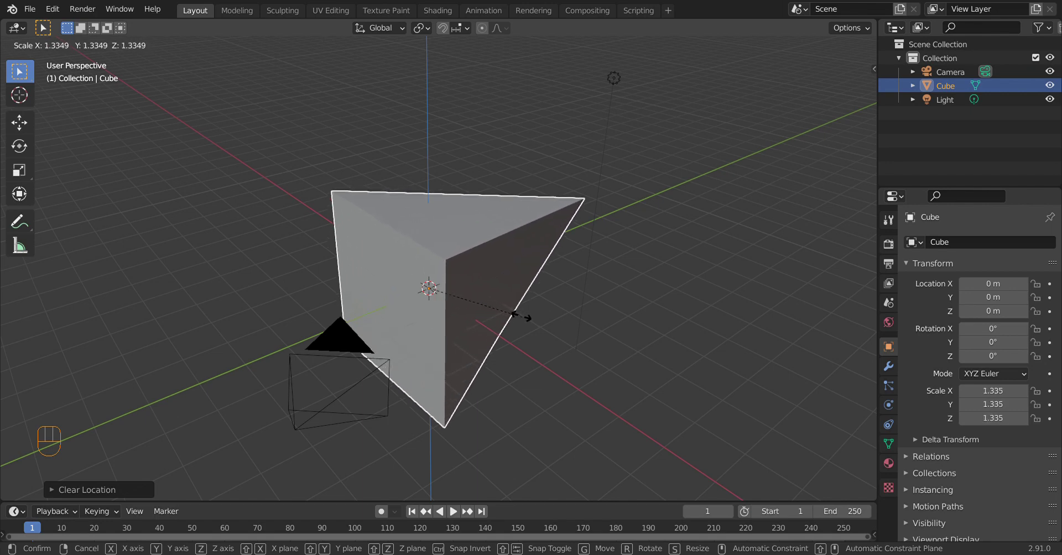
{"action": "key", "text": "x"}
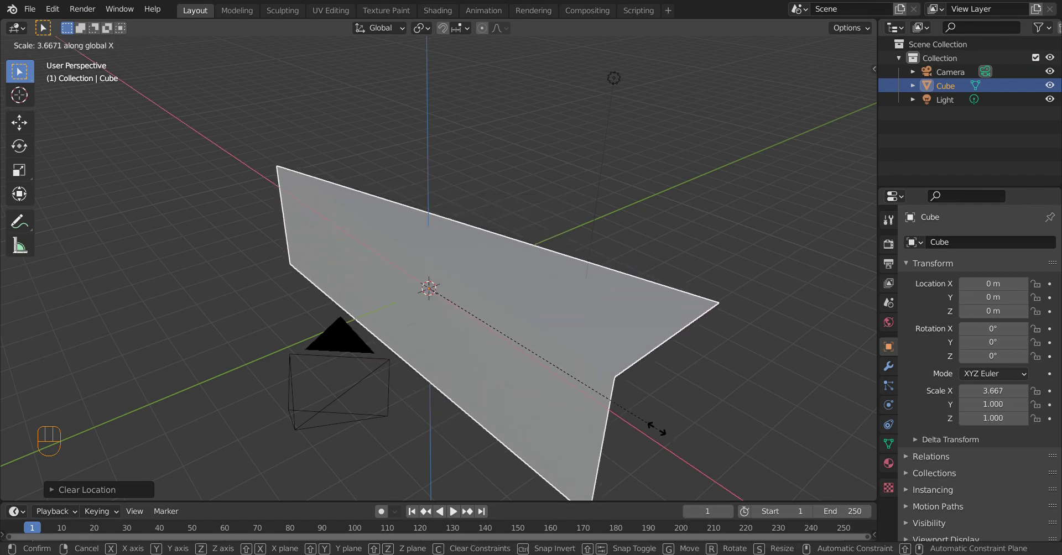
{"action": "left_click", "coordinate": [620, 411]}
{"action": "key", "text": "s"}
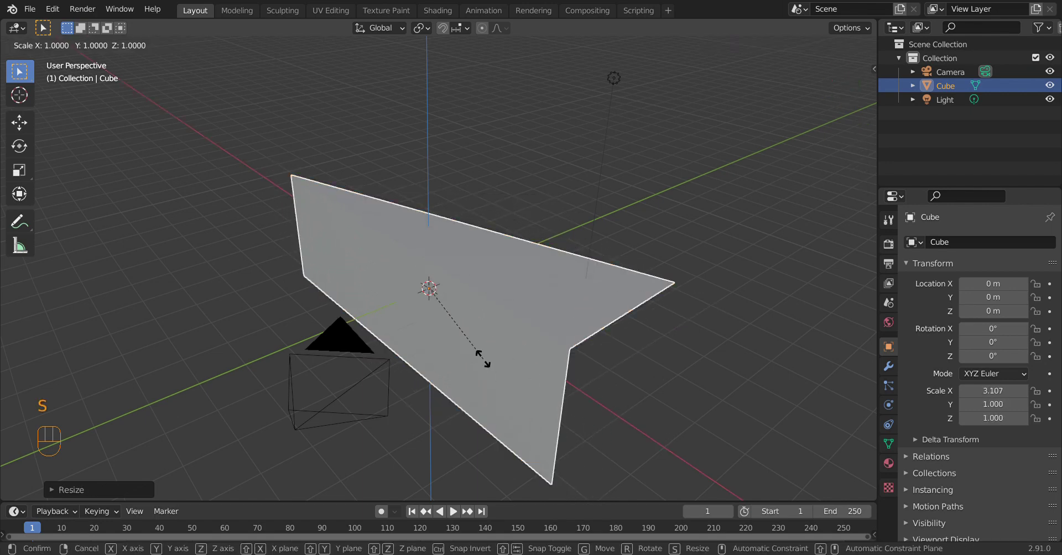
{"action": "key", "text": "y"}
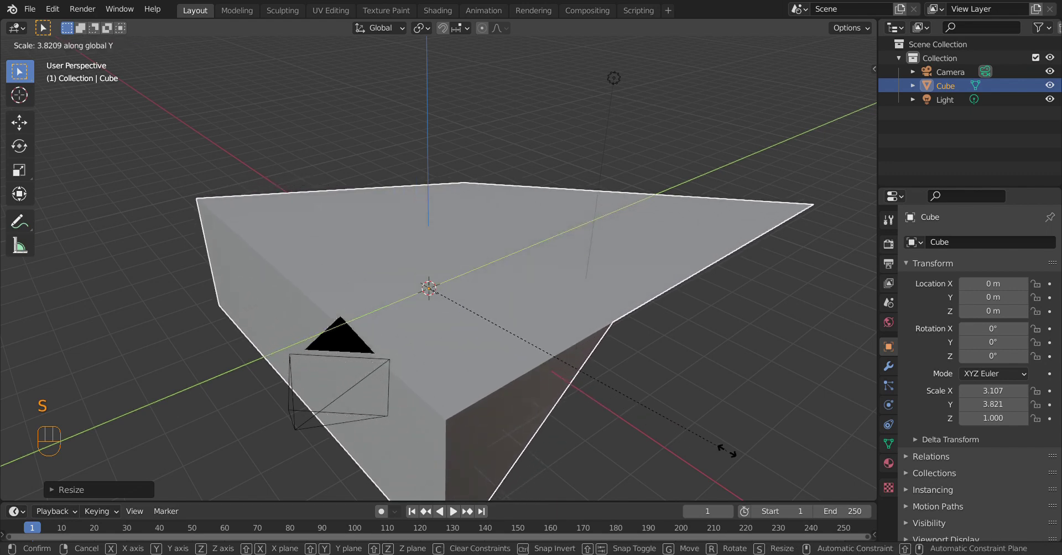
{"action": "left_click", "coordinate": [666, 415]}
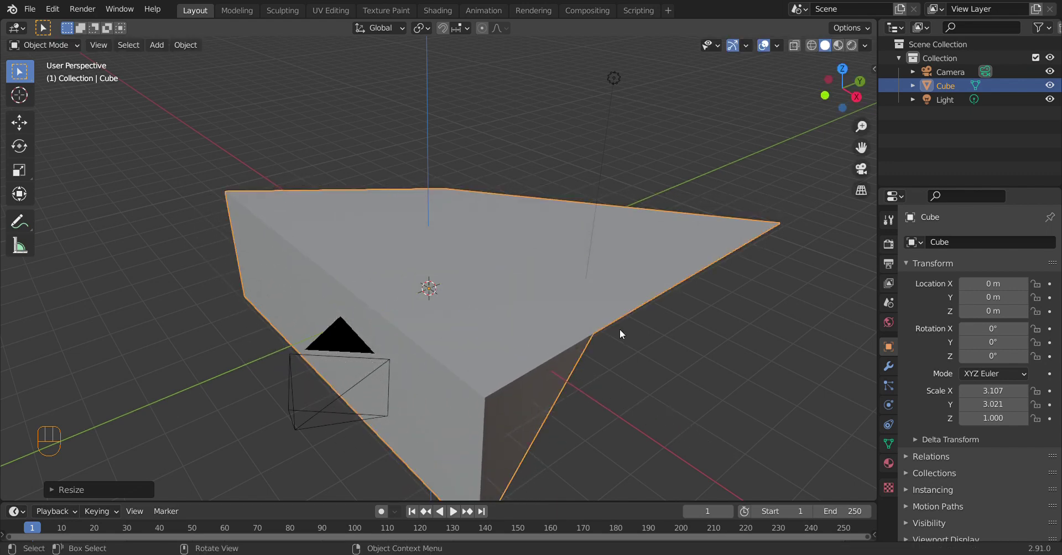
Step: Delete the deformed cube and add a new cube mesh to the scene
{"action": "key", "text": "x"}
{"action": "left_click", "coordinate": [565, 294]}
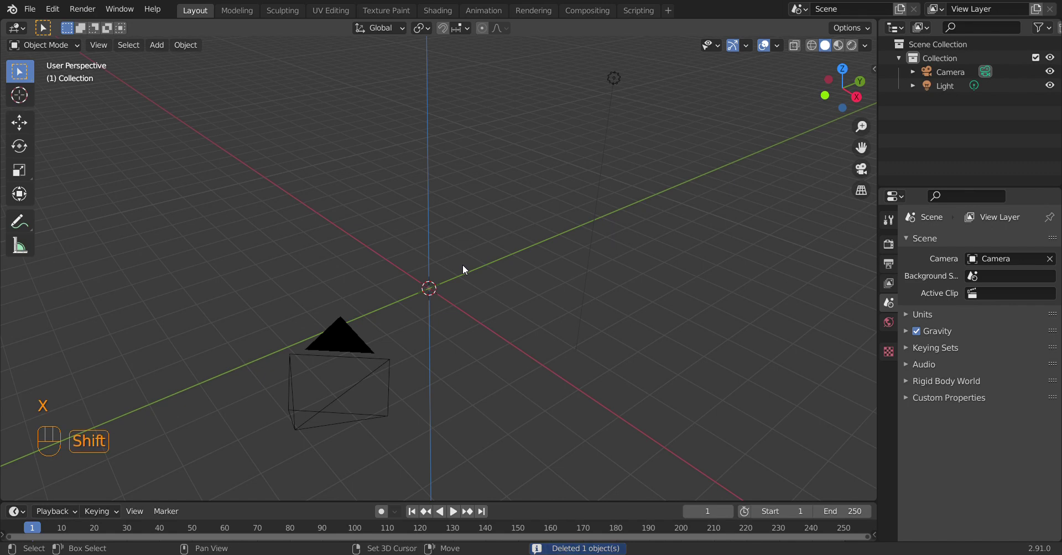
{"action": "key", "text": "shift+a"}
{"action": "mouse_move", "coordinate": [457, 270]}
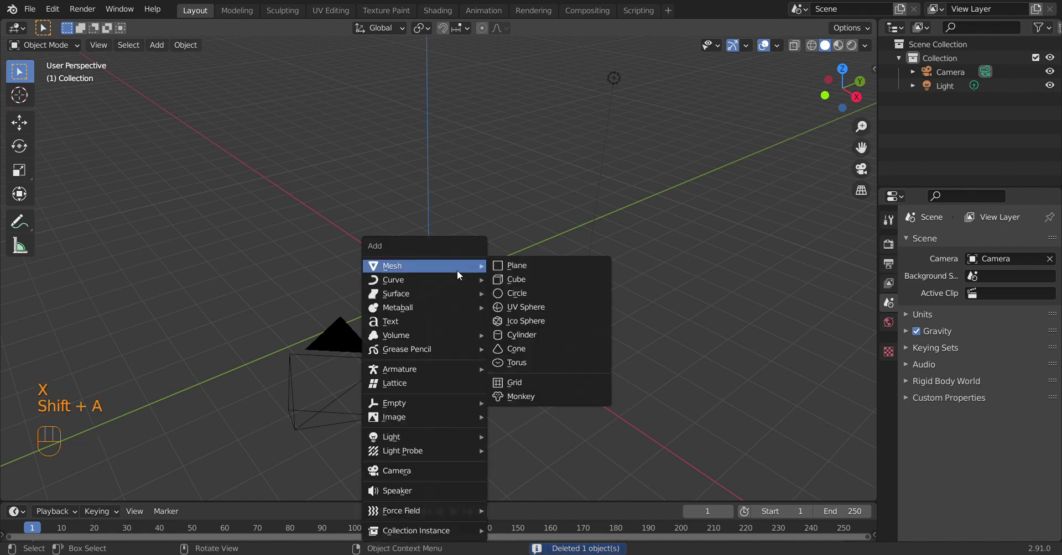
{"action": "left_click", "coordinate": [560, 277]}
{"action": "scroll", "coordinate": [526, 336], "scroll_direction": "up", "scroll_amount": 4}
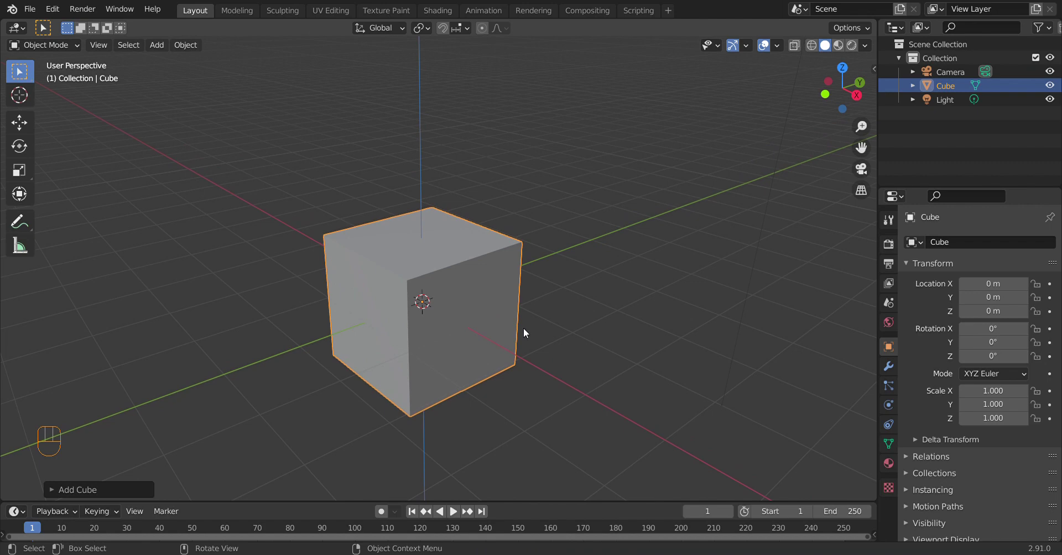
Step: Move the new cube along the X axis to about 3.75 m and along the Y axis to about 6.64 m
{"action": "key", "text": "g"}
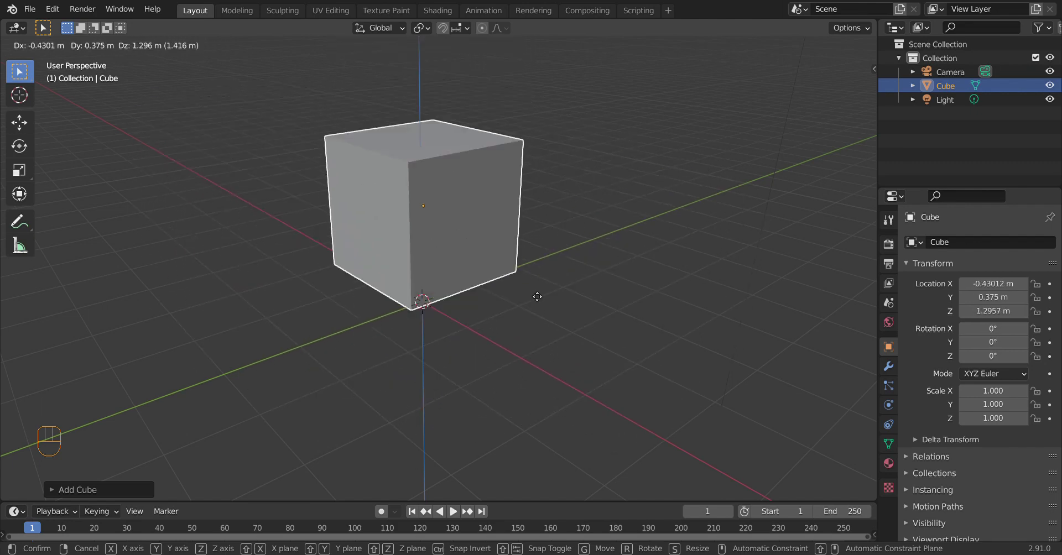
{"action": "key", "text": "Escape"}
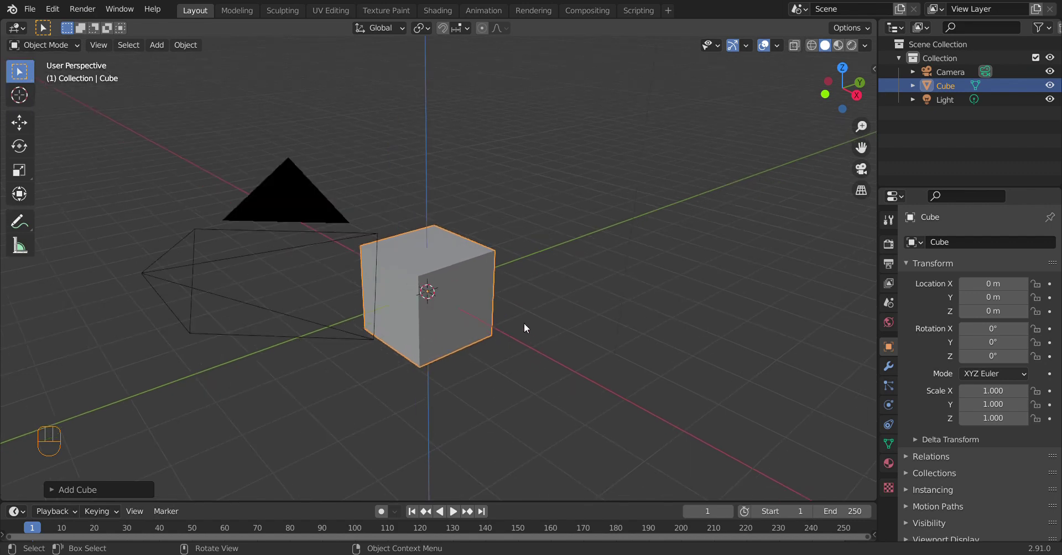
{"action": "scroll", "coordinate": [524, 328], "scroll_direction": "down", "scroll_amount": 3}
{"action": "key", "text": "g"}
{"action": "key", "text": "x"}
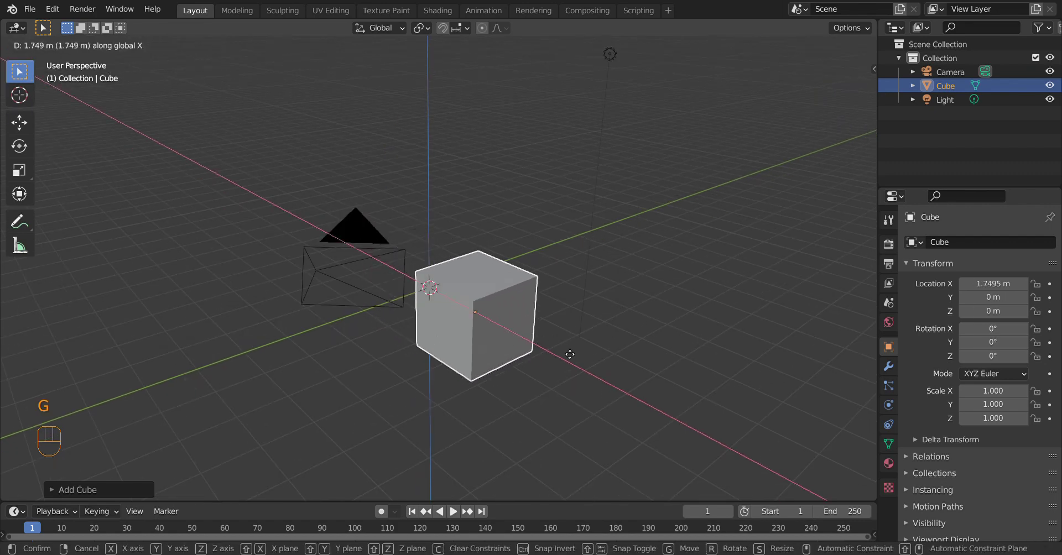
{"action": "left_click", "coordinate": [618, 386]}
{"action": "key", "text": "g"}
{"action": "key", "text": "y"}
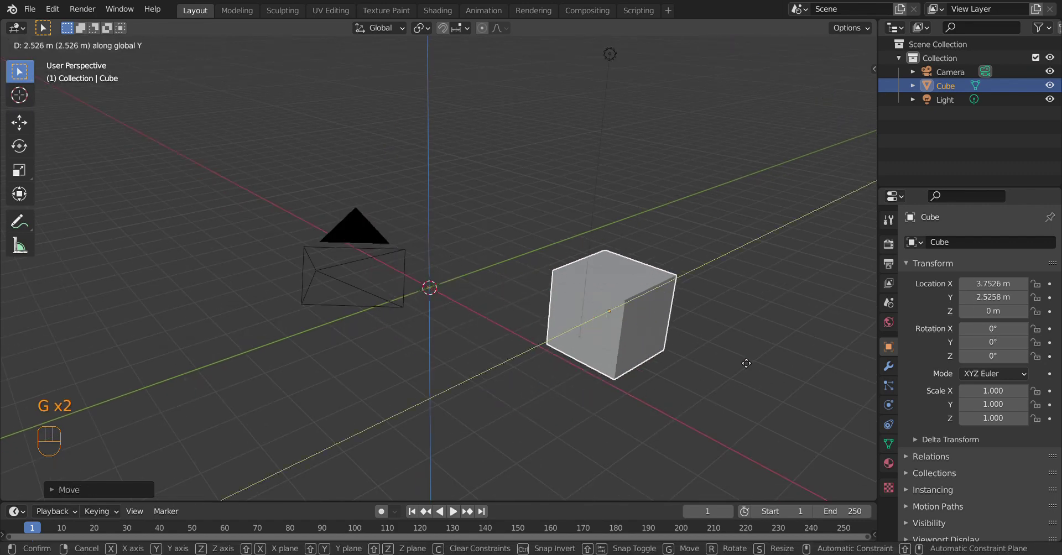
{"action": "left_click", "coordinate": [790, 284]}
Step: Move the cube along the X axis to about 1.52 m and reset its location to the origin
{"action": "key", "text": "g"}
{"action": "key", "text": "x"}
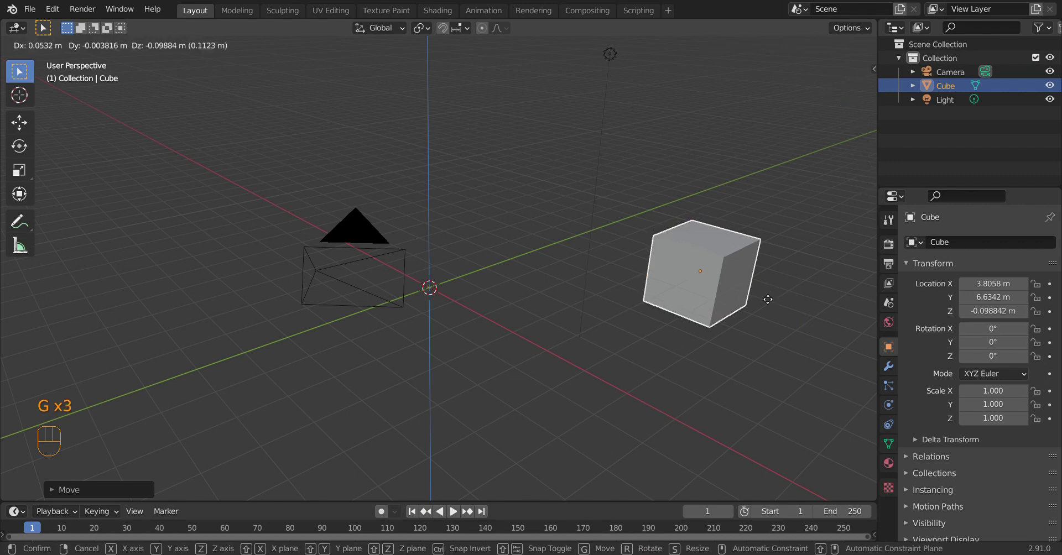
{"action": "left_click", "coordinate": [704, 271]}
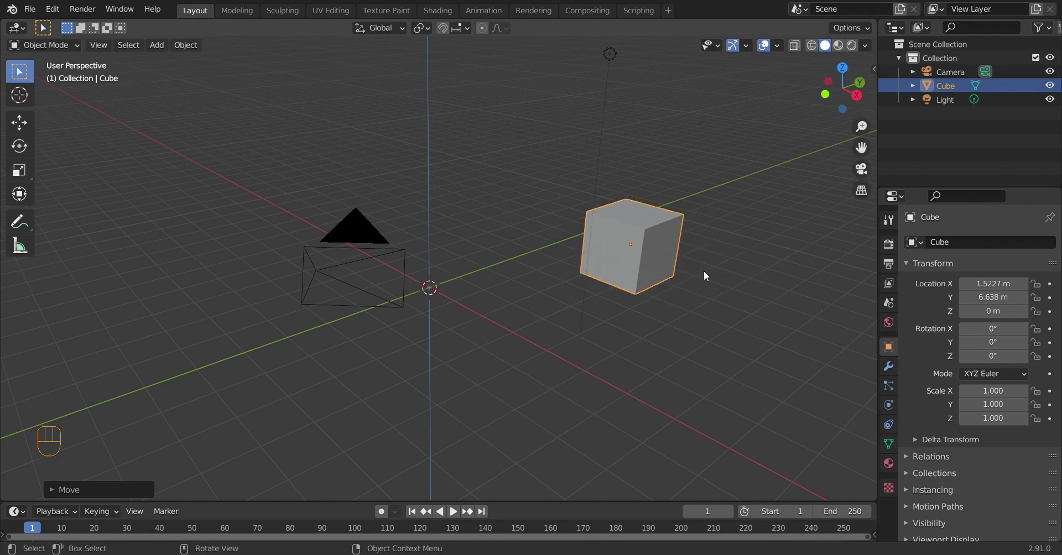
{"action": "key", "text": "alt+g"}
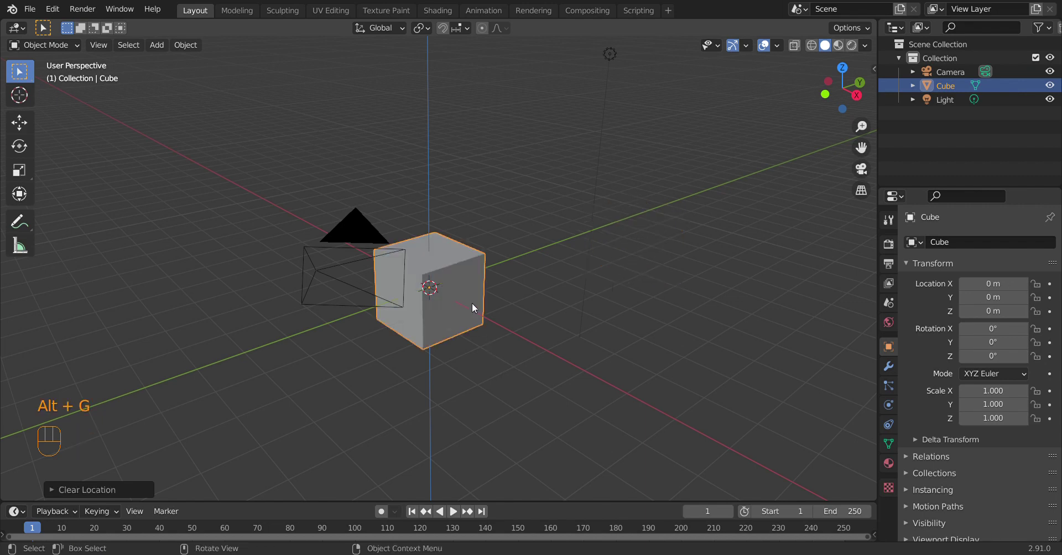
Step: Try moving the cube within planes by locking the Z, X and Y axes in turn
{"action": "key", "text": "g"}
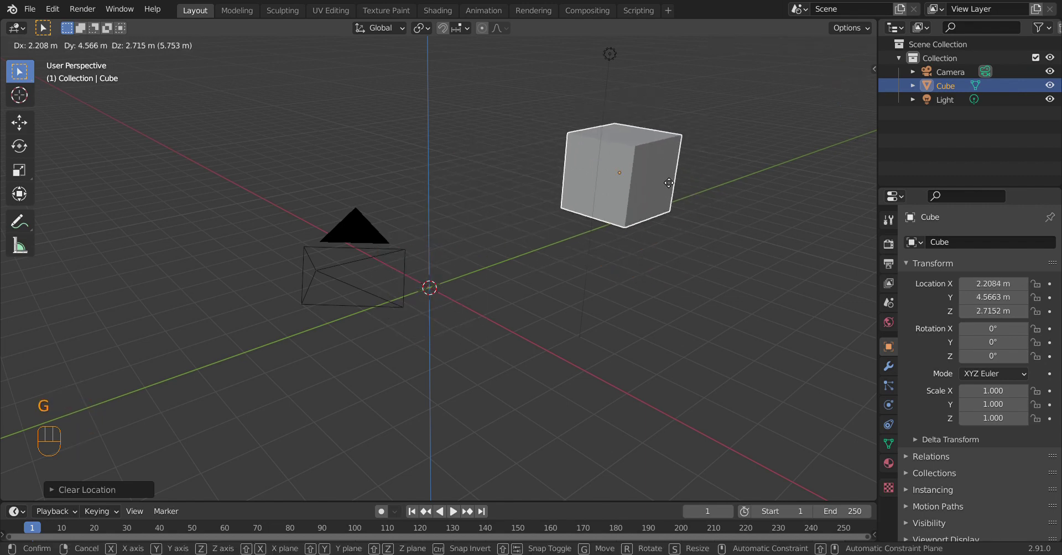
{"action": "key", "text": "shift+z"}
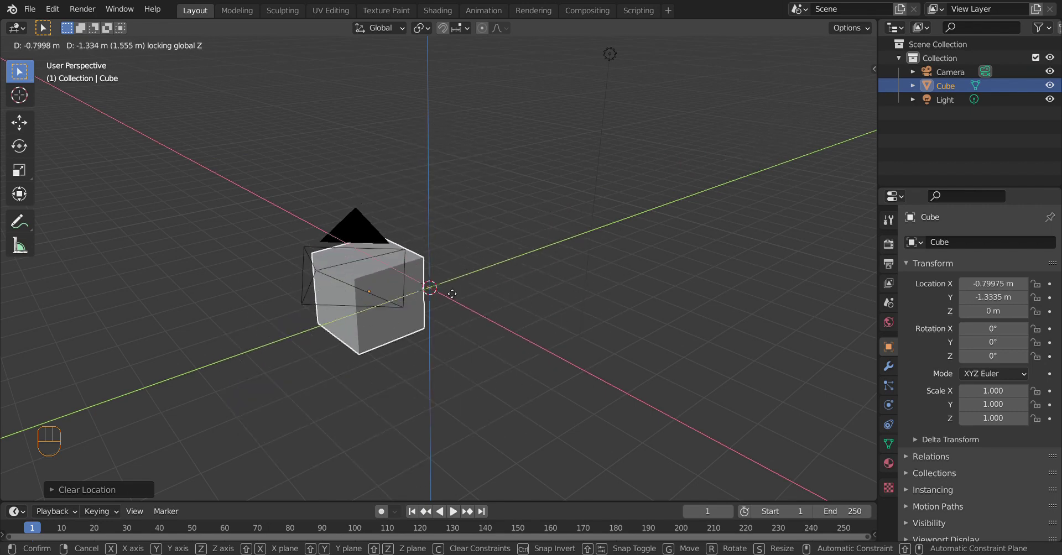
{"action": "key", "text": "shift+x"}
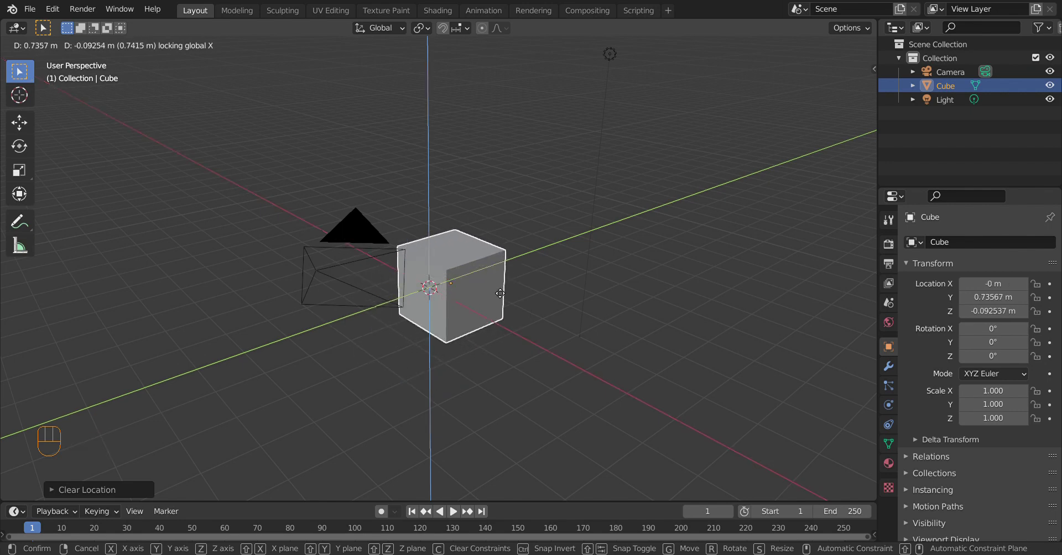
{"action": "key", "text": "shift+y"}
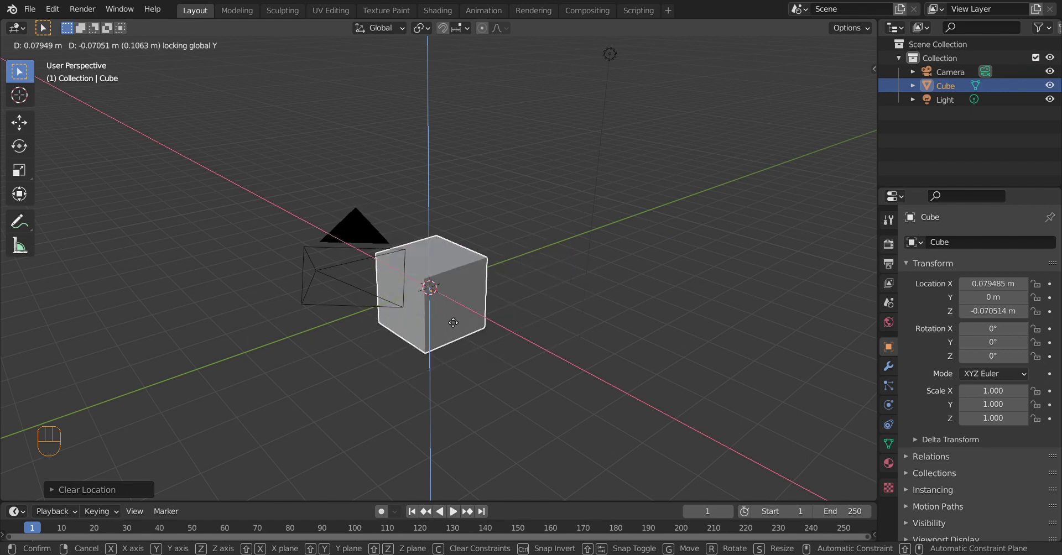
{"action": "right_click", "coordinate": [436, 328]}
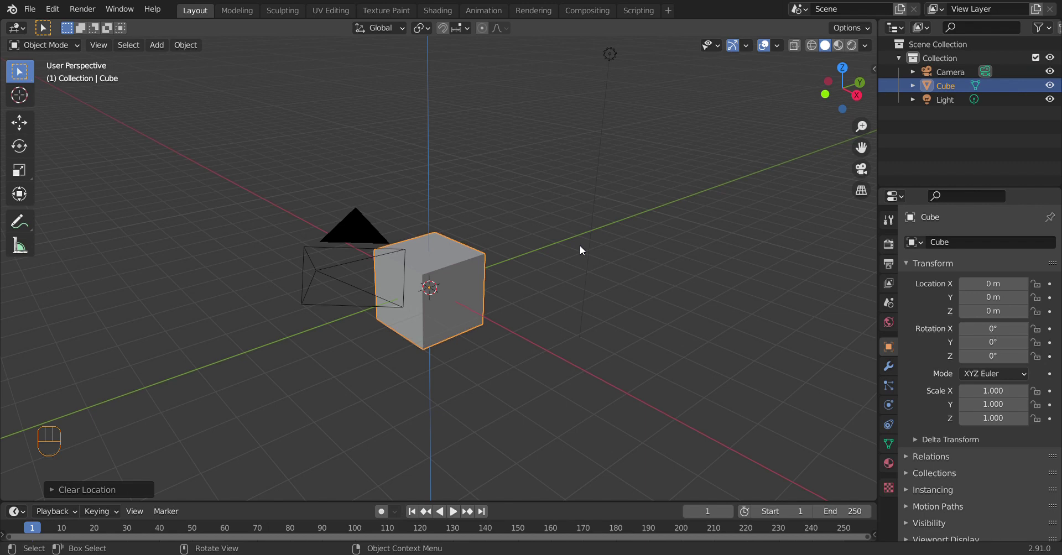
Step: View the cube up close in Solid viewport shading
{"action": "scroll", "coordinate": [517, 289], "scroll_direction": "up", "scroll_amount": 1}
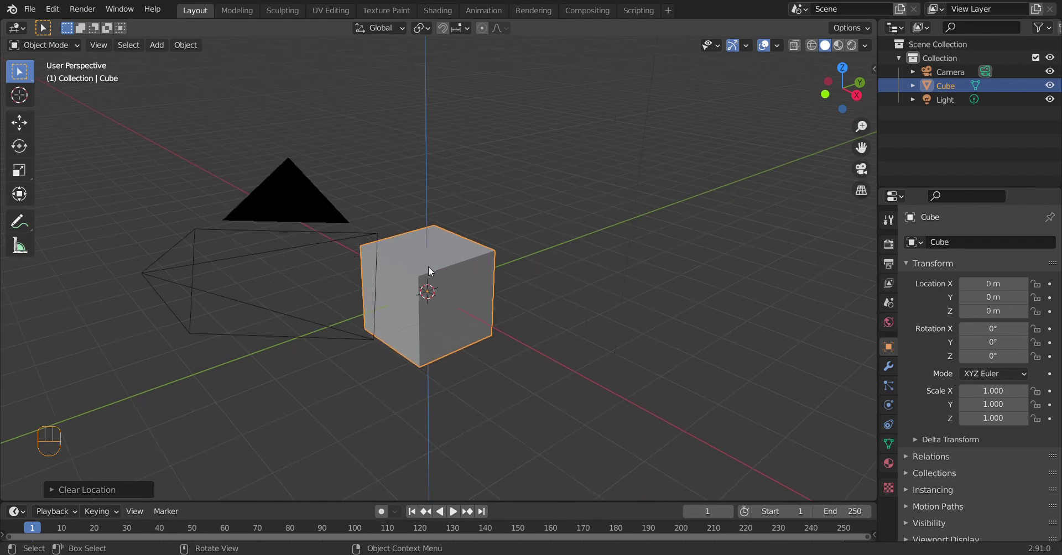
{"action": "scroll", "coordinate": [428, 266], "scroll_direction": "up", "scroll_amount": 2}
{"action": "key", "text": "z"}
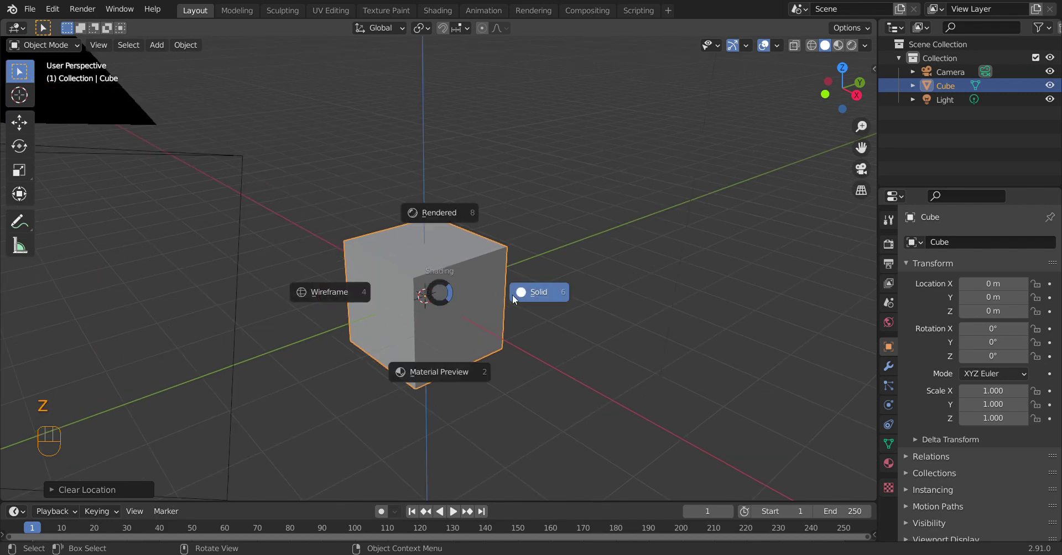
{"action": "left_click", "coordinate": [561, 293]}
{"action": "key", "text": "z"}
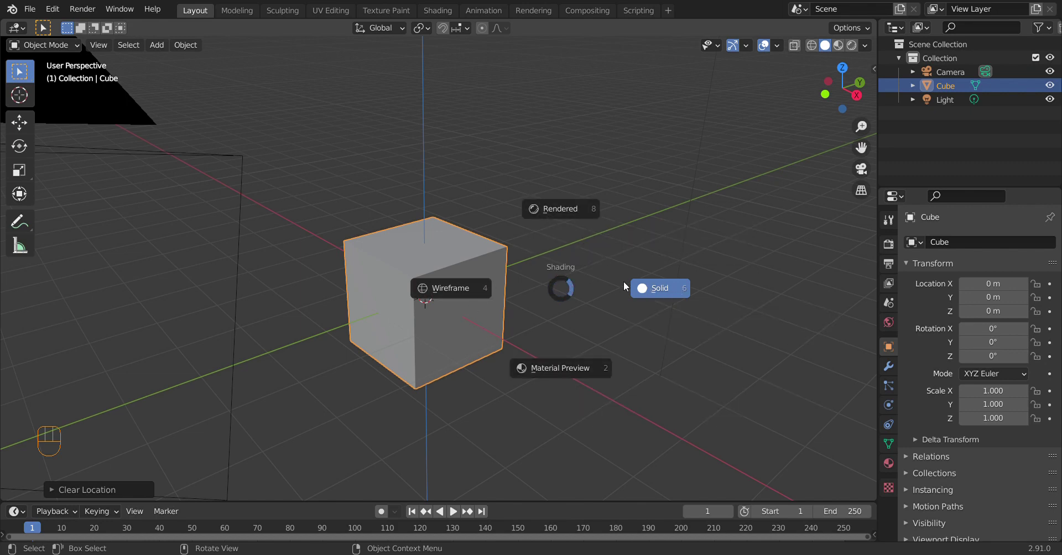
{"action": "left_click", "coordinate": [663, 293]}
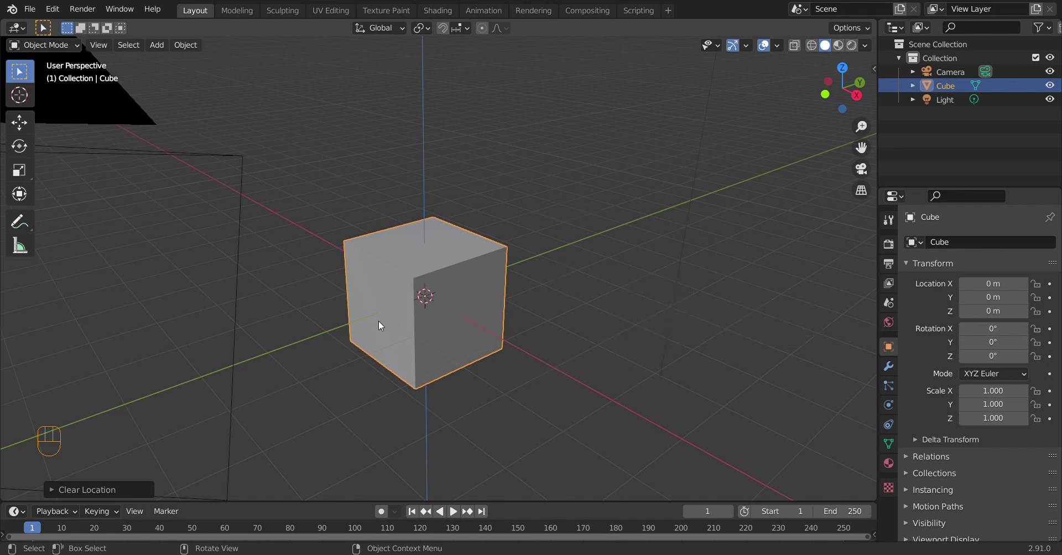
{"action": "mouse_move", "coordinate": [379, 325]}
{"action": "middle_mouse_down"}
{"action": "mouse_move", "coordinate": [402, 325]}
{"action": "mouse_move", "coordinate": [343, 319]}
{"action": "mouse_move", "coordinate": [391, 340]}
{"action": "middle_mouse_up"}
{"action": "scroll", "coordinate": [333, 257], "scroll_direction": "down", "scroll_amount": 3}
{"action": "middle_click_drag", "start_coordinate": [334, 257], "coordinate": [469, 318]}
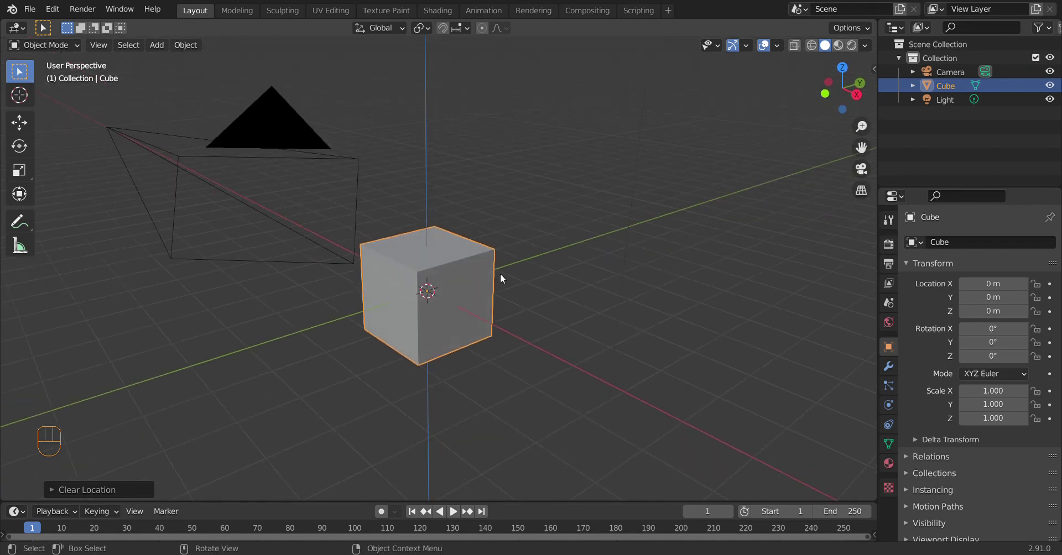
Step: Switch the viewport shading to Material Preview to view the cube
{"action": "key", "text": "z"}
{"action": "left_click", "coordinate": [474, 366]}
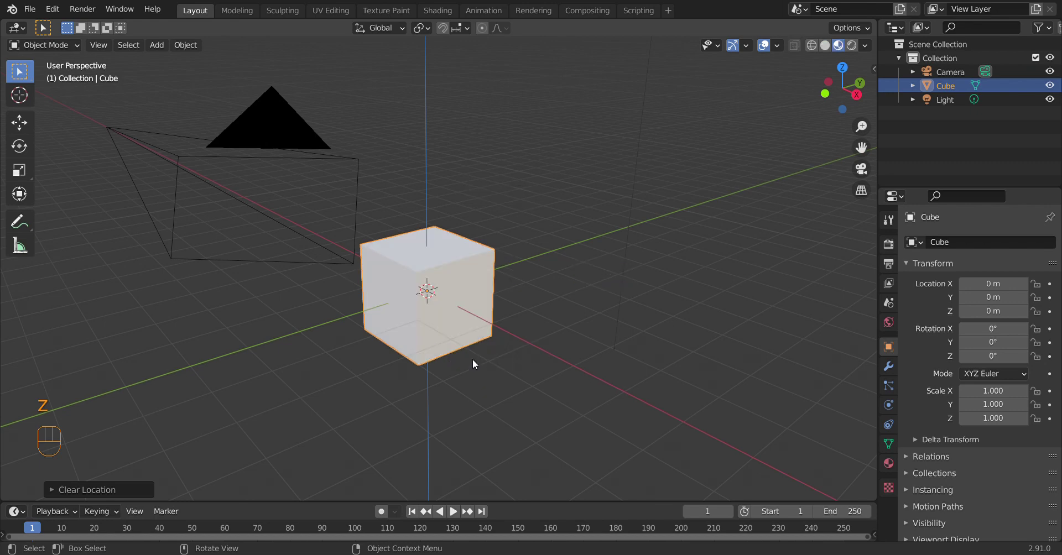
{"action": "scroll", "coordinate": [472, 365], "scroll_direction": "up", "scroll_amount": 2}
{"action": "middle_click_drag", "start_coordinate": [419, 360], "coordinate": [430, 372]}
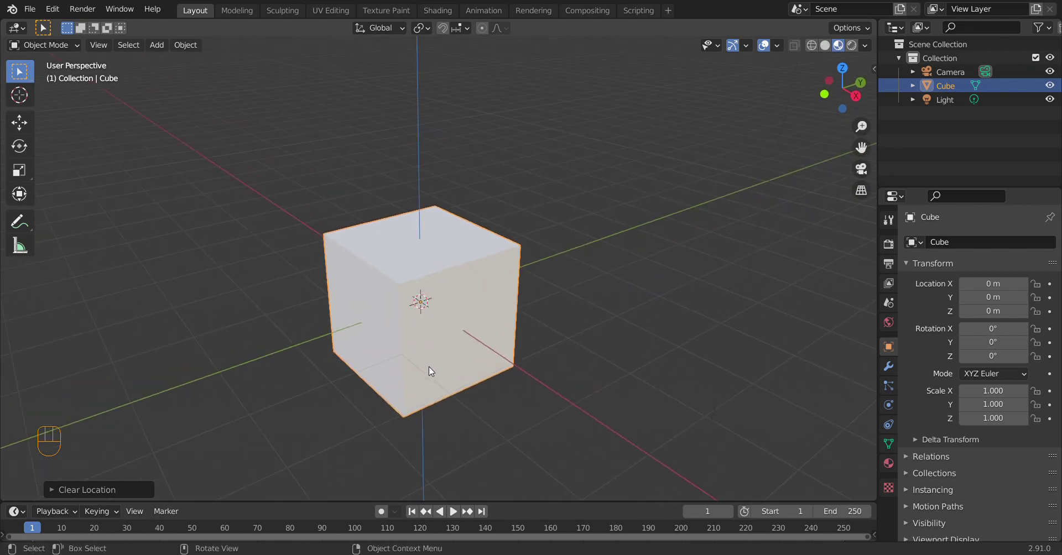
Step: Create a new material on the cube and set its base color to red
{"action": "left_click", "coordinate": [888, 464]}
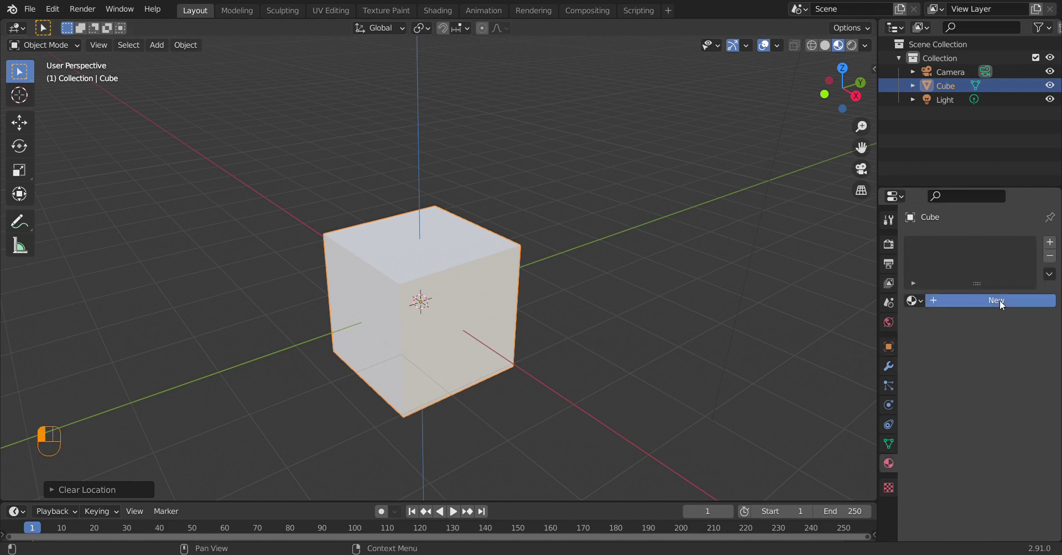
{"action": "left_click", "coordinate": [1000, 301]}
{"action": "scroll", "coordinate": [1006, 330], "scroll_direction": "down", "scroll_amount": 2}
{"action": "left_click", "coordinate": [1006, 398]}
{"action": "left_click_drag", "start_coordinate": [980, 227], "coordinate": [1029, 237]}
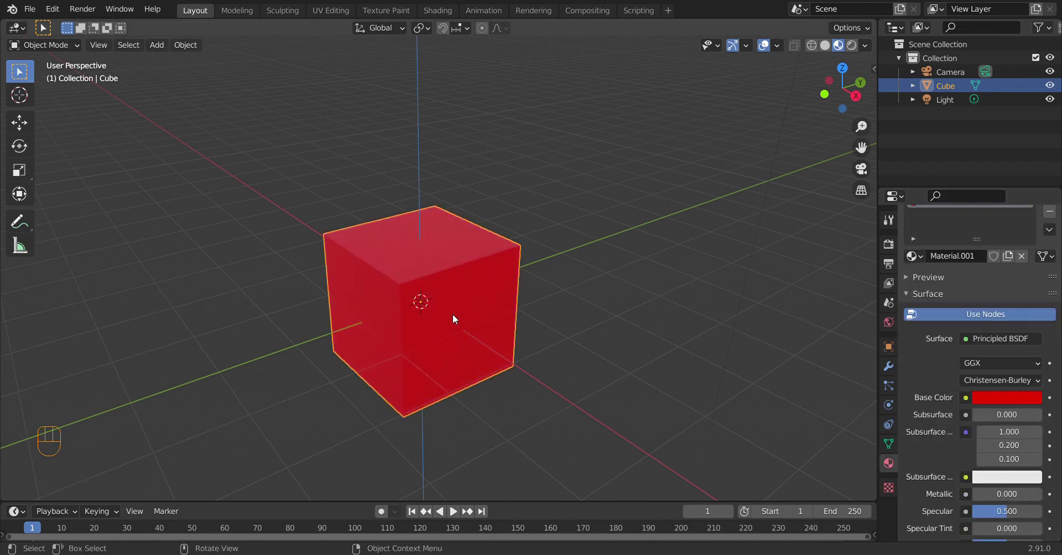
Step: Compare the red cube in Solid shading and in Material Preview shading
{"action": "key", "text": "z"}
{"action": "left_click", "coordinate": [583, 311]}
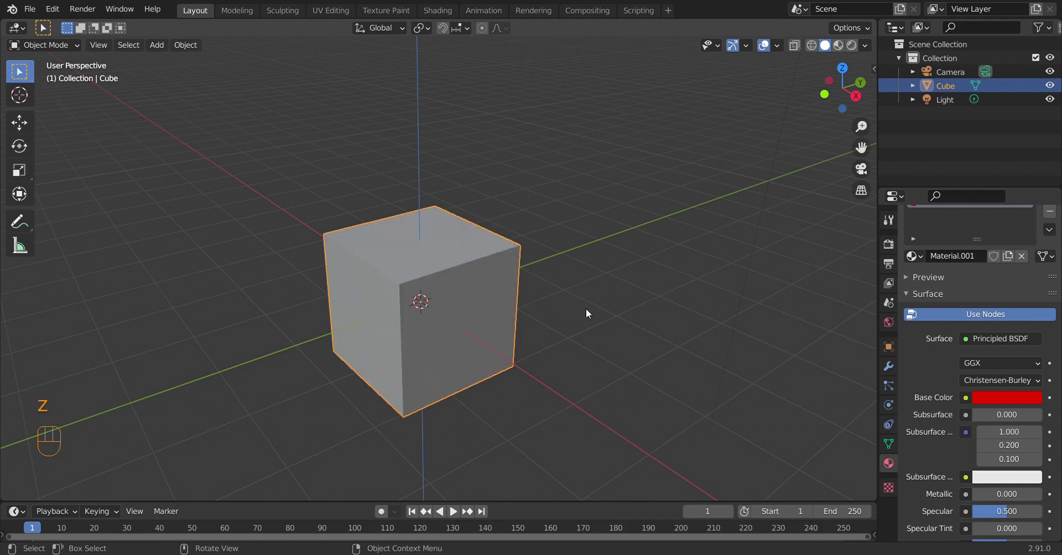
{"action": "middle_click_drag", "start_coordinate": [507, 343], "coordinate": [512, 324]}
{"action": "key", "text": "z"}
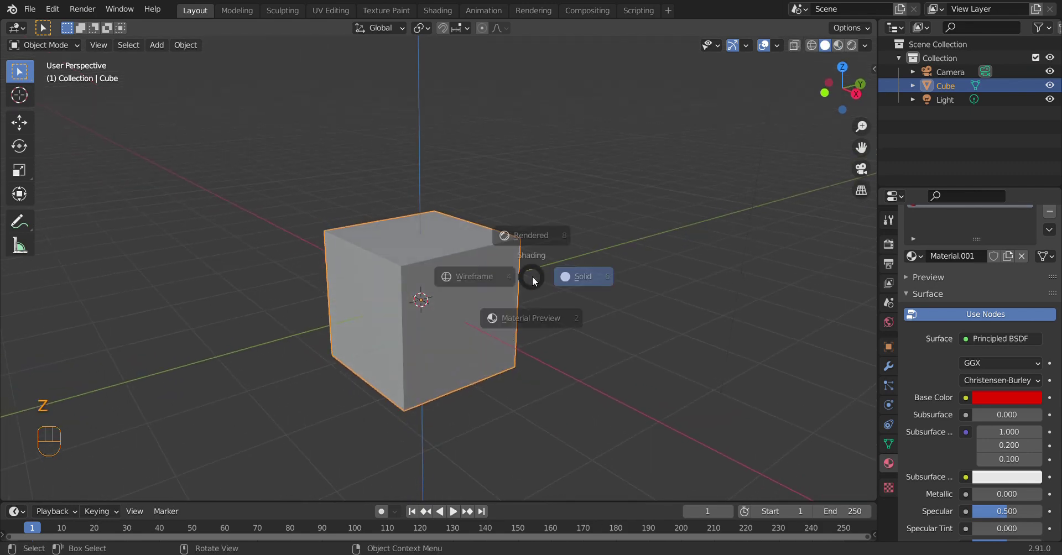
{"action": "left_click", "coordinate": [545, 359]}
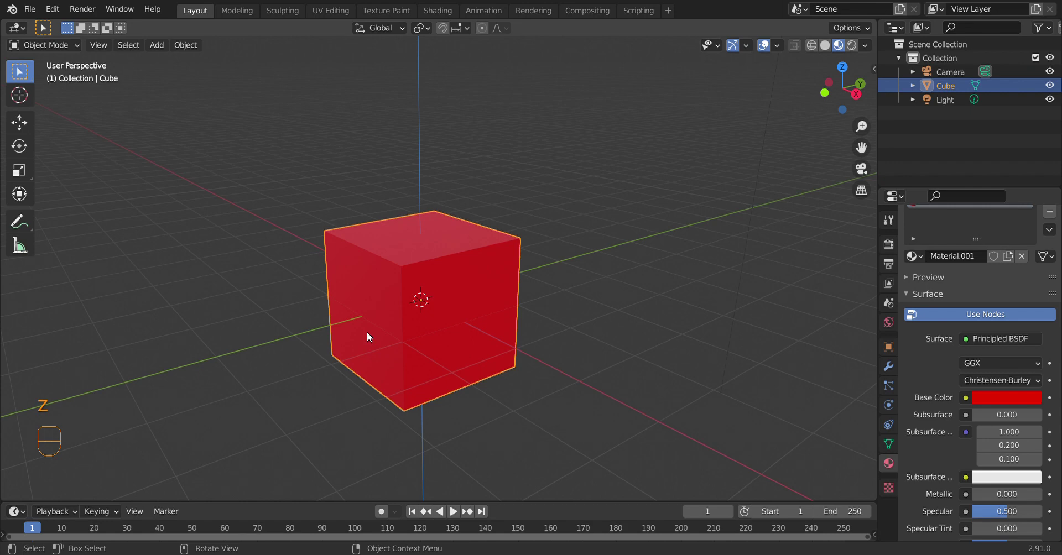
Step: Switch the viewport shading to Wireframe and inspect the cube's edges from several angles
{"action": "key", "text": "z"}
{"action": "left_click", "coordinate": [541, 337]}
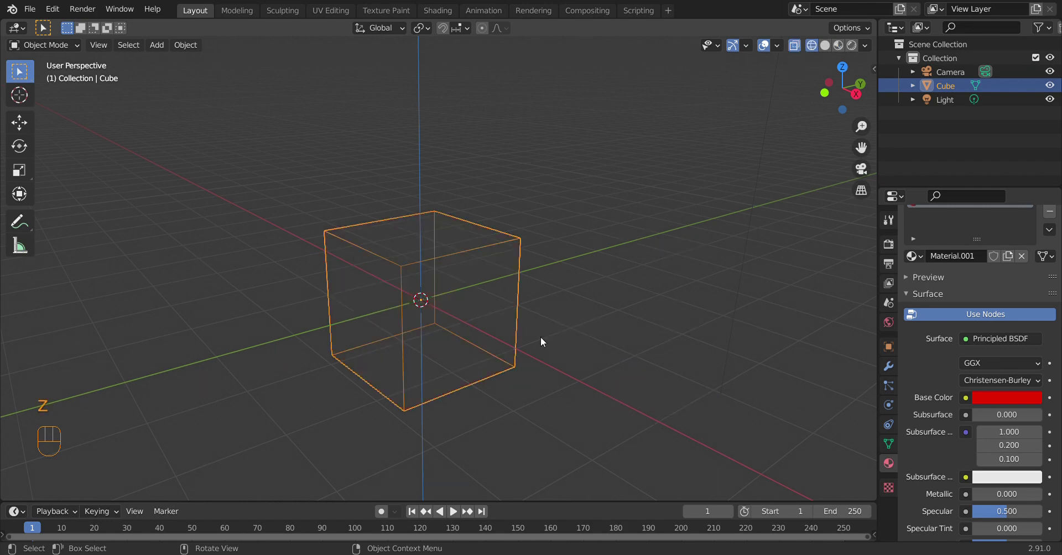
{"action": "mouse_move", "coordinate": [458, 358]}
{"action": "middle_mouse_down"}
{"action": "mouse_move", "coordinate": [439, 368]}
{"action": "mouse_move", "coordinate": [495, 326]}
{"action": "mouse_move", "coordinate": [431, 285]}
{"action": "mouse_move", "coordinate": [401, 331]}
{"action": "mouse_move", "coordinate": [439, 353]}
{"action": "mouse_move", "coordinate": [391, 338]}
{"action": "mouse_move", "coordinate": [459, 362]}
{"action": "mouse_move", "coordinate": [392, 337]}
{"action": "middle_mouse_up"}
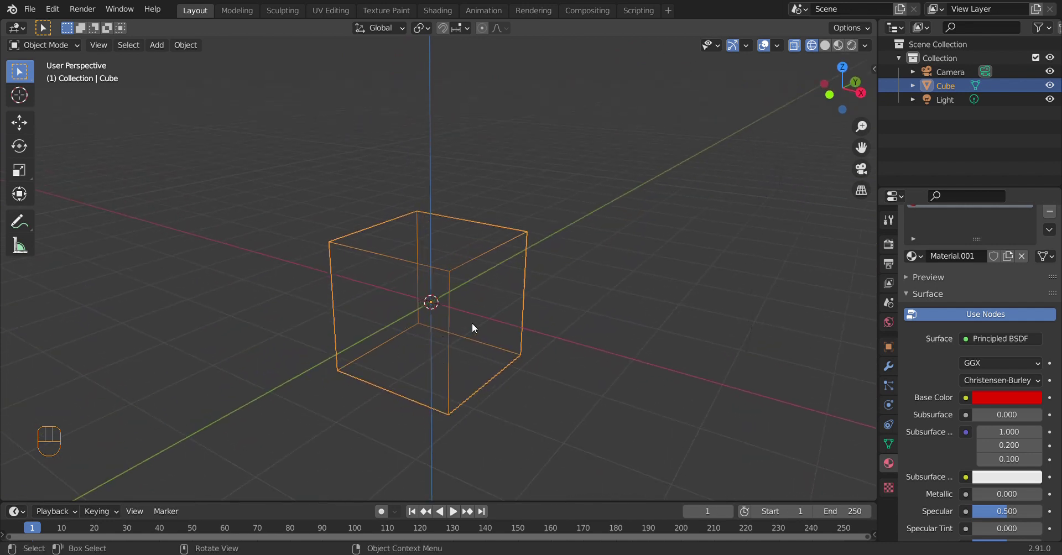
{"action": "mouse_move", "coordinate": [472, 325]}
{"action": "middle_mouse_down"}
{"action": "mouse_move", "coordinate": [493, 338]}
{"action": "mouse_move", "coordinate": [512, 330]}
{"action": "middle_mouse_up"}
Step: Switch the viewport shading to Rendered and inspect the lighting on the cube's sides
{"action": "key", "text": "z"}
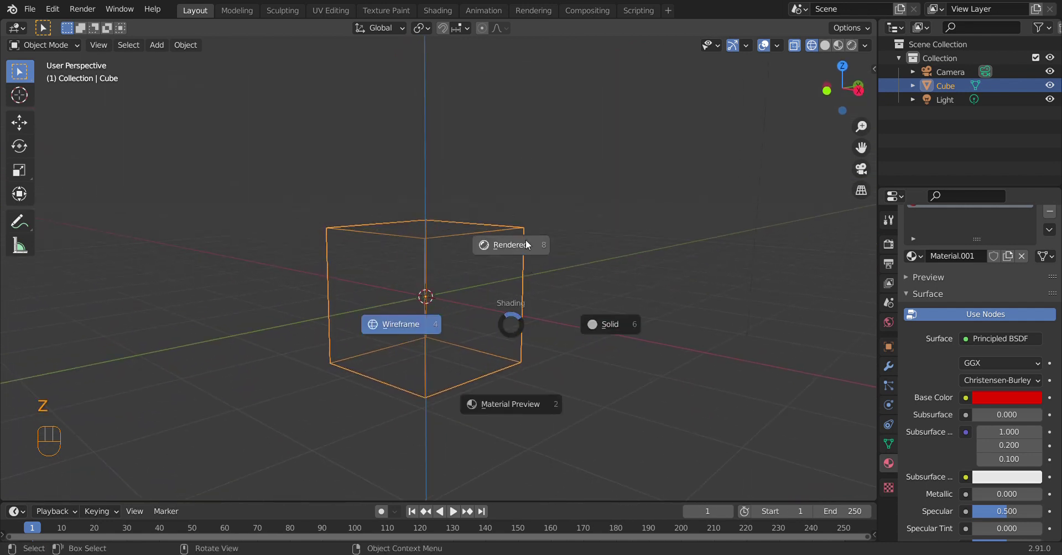
{"action": "left_click", "coordinate": [525, 245]}
{"action": "middle_click_drag", "start_coordinate": [534, 265], "coordinate": [513, 302]}
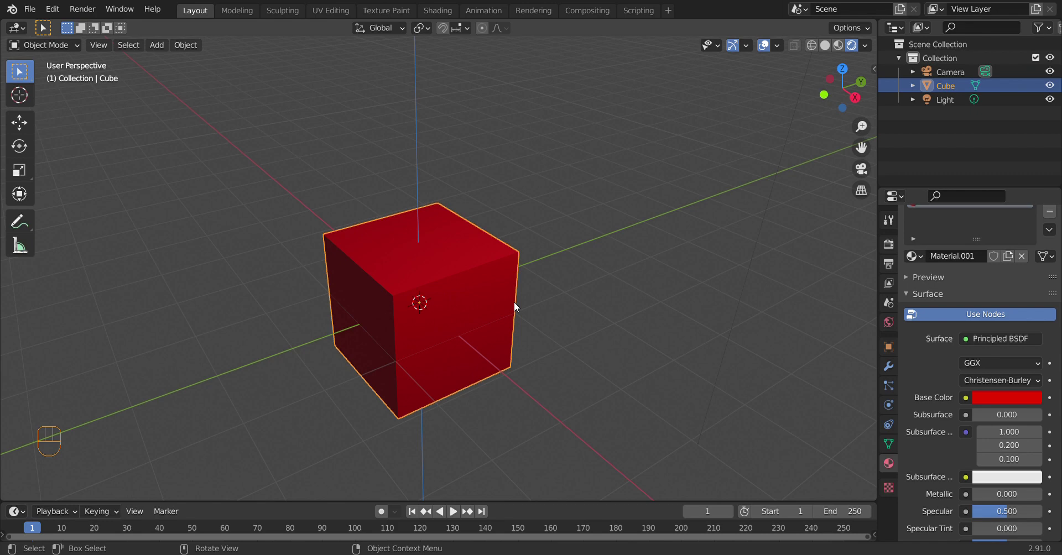
{"action": "mouse_move", "coordinate": [474, 352]}
{"action": "middle_mouse_down"}
{"action": "mouse_move", "coordinate": [460, 295]}
{"action": "mouse_move", "coordinate": [469, 313]}
{"action": "mouse_move", "coordinate": [414, 336]}
{"action": "middle_mouse_up"}
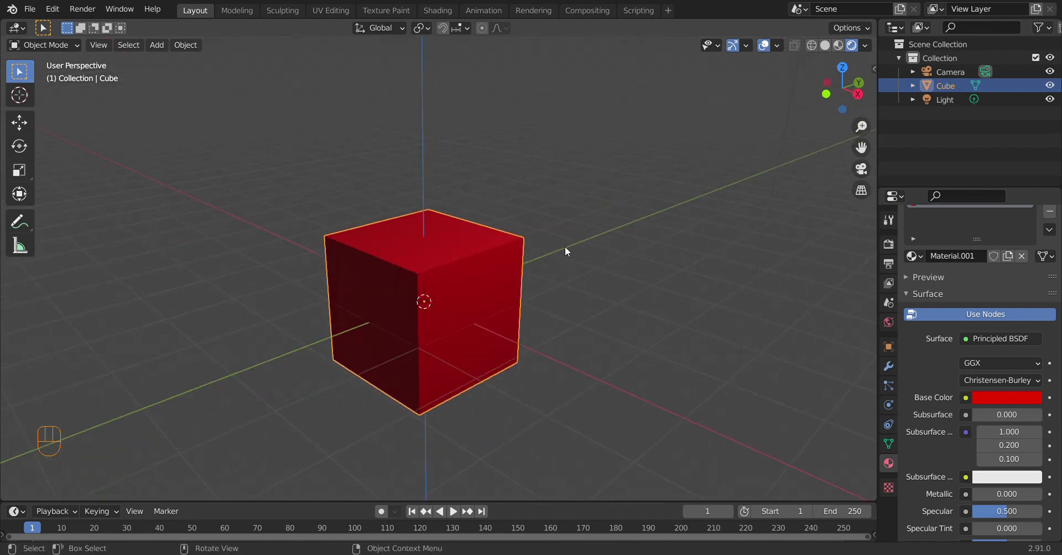
Step: Compare the cube in Material Preview shading with its Rendered shading
{"action": "key", "text": "z"}
{"action": "left_click", "coordinate": [585, 325]}
{"action": "middle_click_drag", "start_coordinate": [585, 325], "coordinate": [483, 340]}
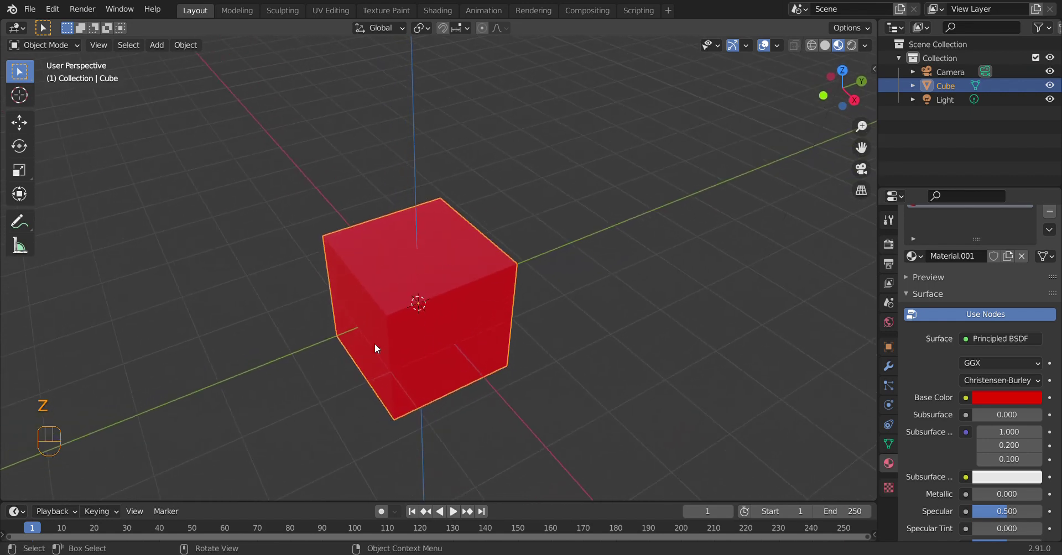
{"action": "mouse_move", "coordinate": [375, 349]}
{"action": "middle_mouse_down"}
{"action": "mouse_move", "coordinate": [474, 290]}
{"action": "mouse_move", "coordinate": [454, 285]}
{"action": "middle_mouse_up"}
{"action": "key", "text": "z"}
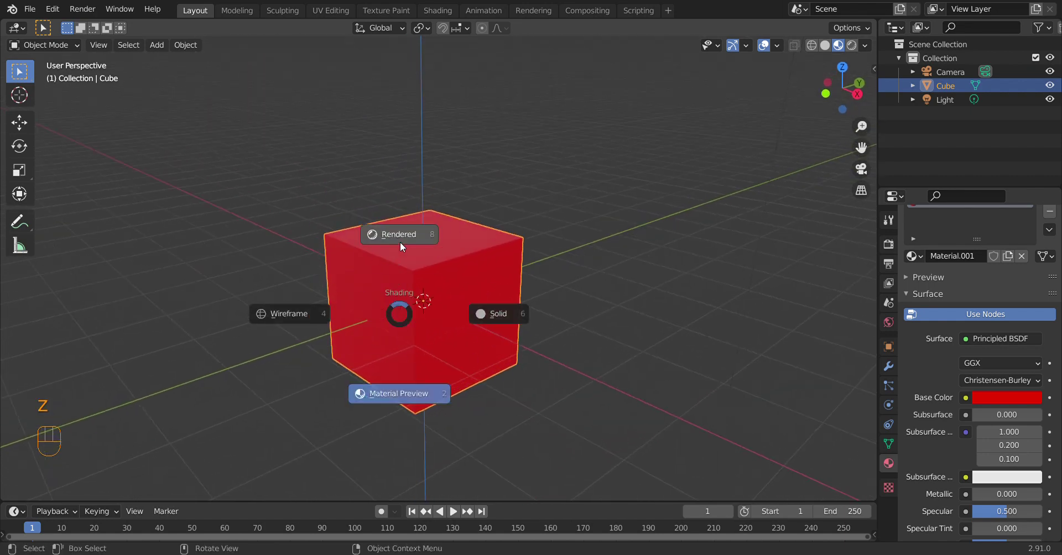
{"action": "left_click", "coordinate": [400, 241]}
{"action": "middle_click_drag", "start_coordinate": [400, 241], "coordinate": [454, 257]}
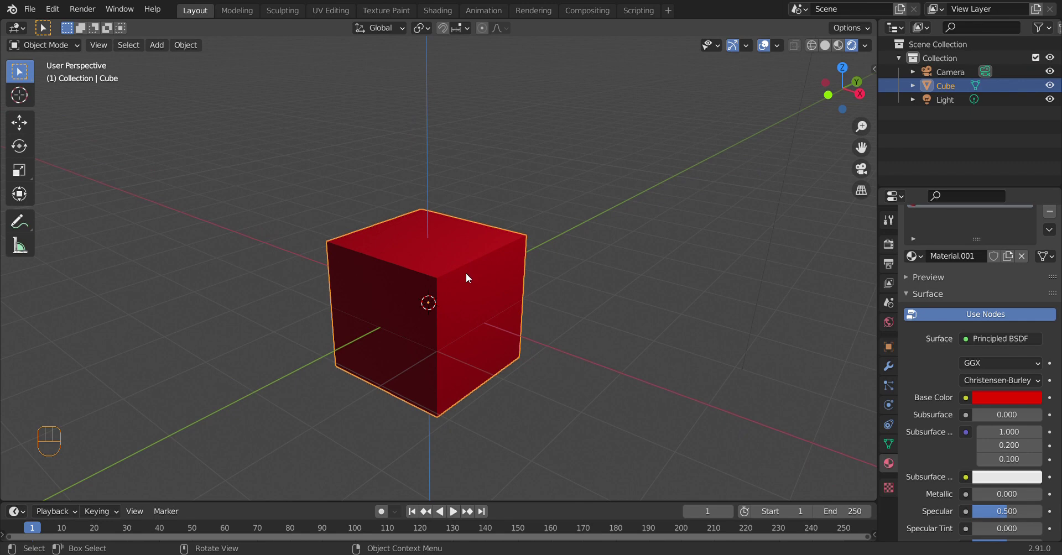
Step: Return the viewport to Solid shading and choose Eevee as the scene's render engine
{"action": "key", "text": "z"}
{"action": "left_click", "coordinate": [579, 276]}
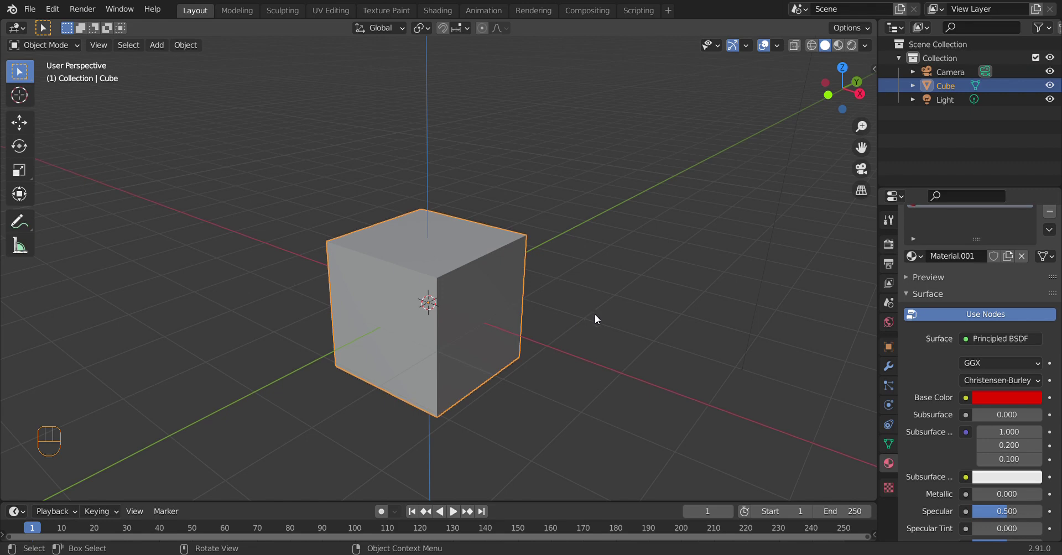
{"action": "left_click", "coordinate": [889, 245]}
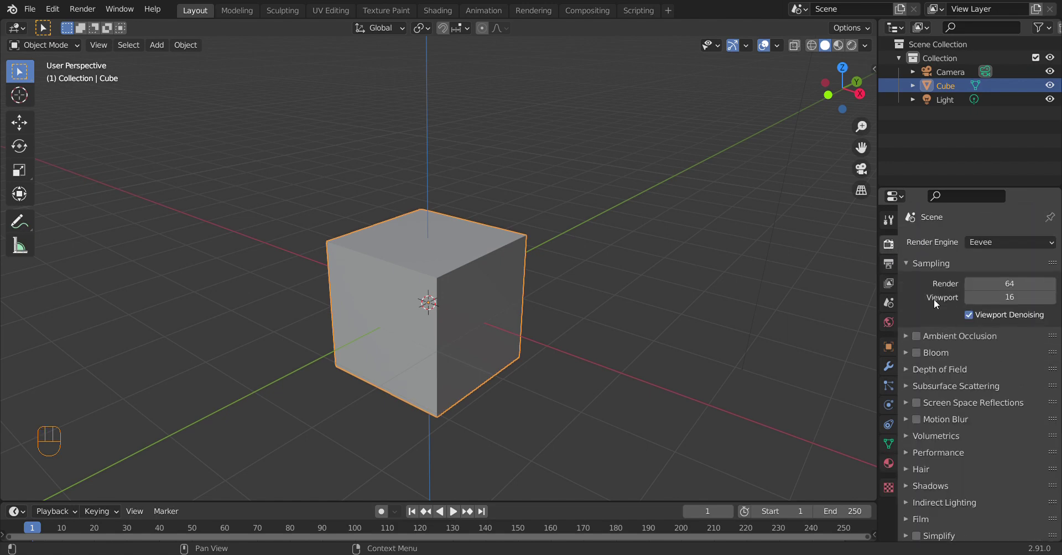
{"action": "left_click", "coordinate": [1003, 243]}
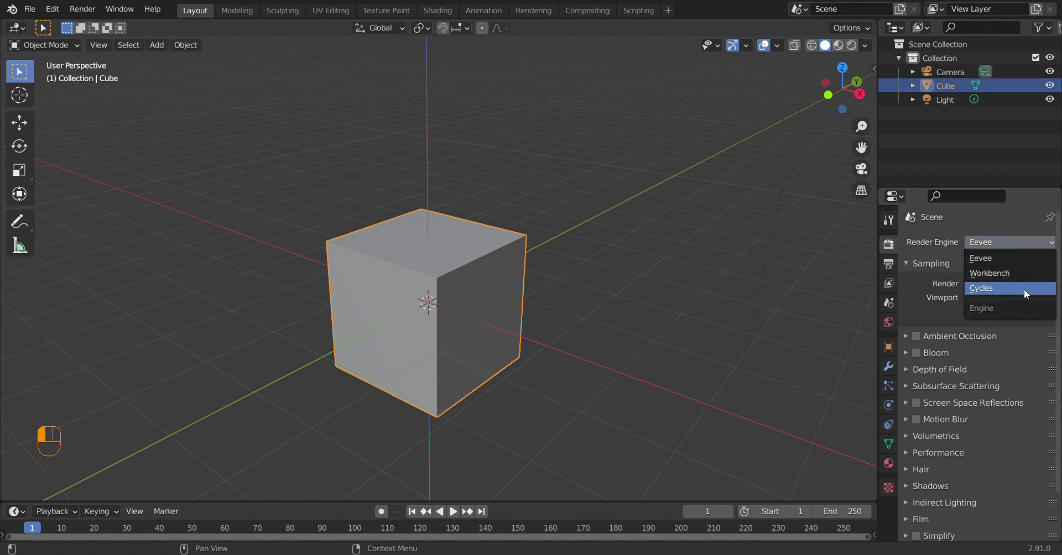
{"action": "left_click", "coordinate": [1012, 259]}
{"action": "middle_click_drag", "start_coordinate": [455, 316], "coordinate": [447, 322]}
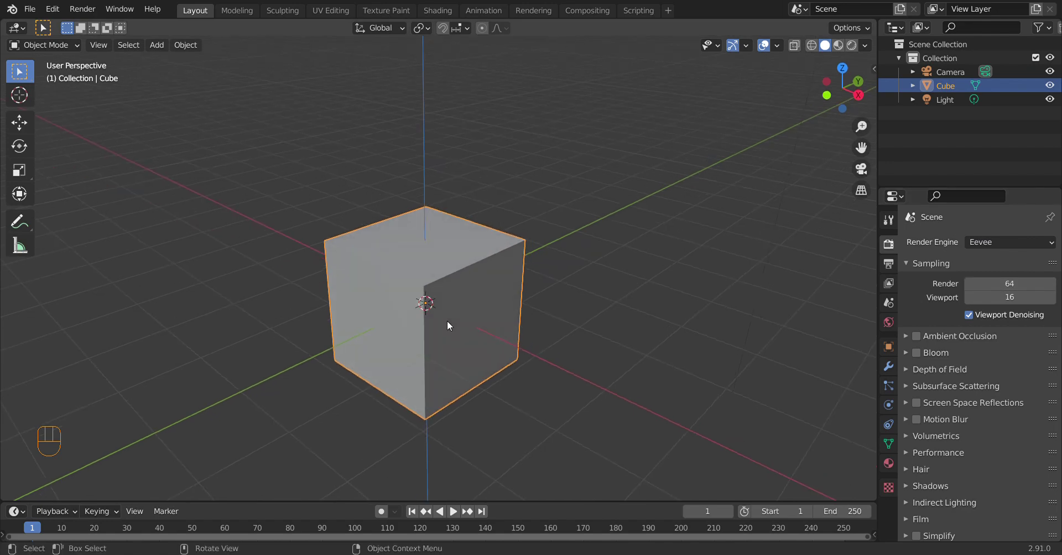
{"action": "mouse_move", "coordinate": [447, 321]}
{"action": "middle_mouse_down"}
{"action": "mouse_move", "coordinate": [418, 332]}
{"action": "mouse_move", "coordinate": [454, 308]}
{"action": "mouse_move", "coordinate": [429, 321]}
{"action": "mouse_move", "coordinate": [457, 318]}
{"action": "middle_mouse_up"}
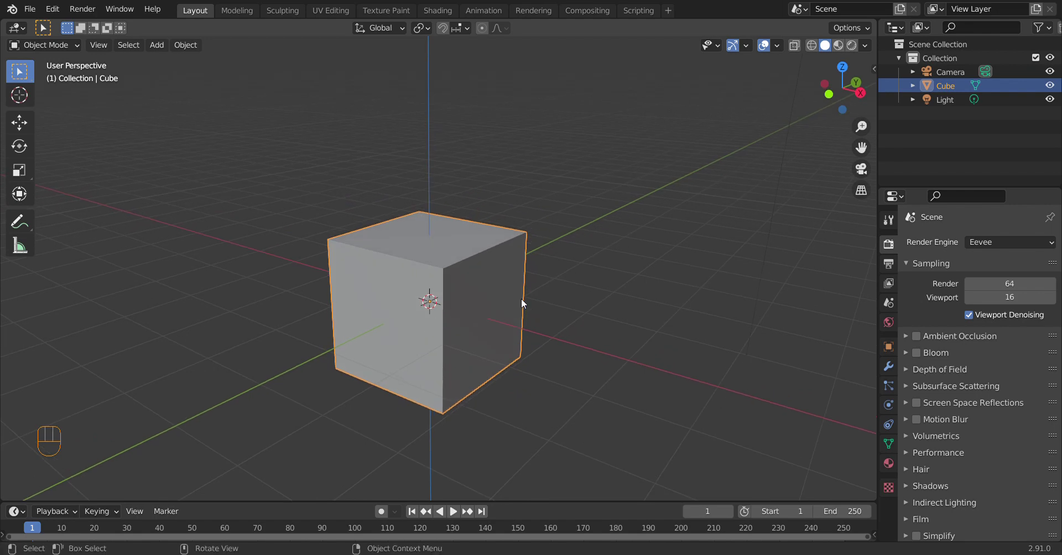
Step: Set the render engine to Cycles and show the cube in Rendered viewport shading
{"action": "left_click", "coordinate": [1016, 244]}
{"action": "left_click", "coordinate": [1005, 293]}
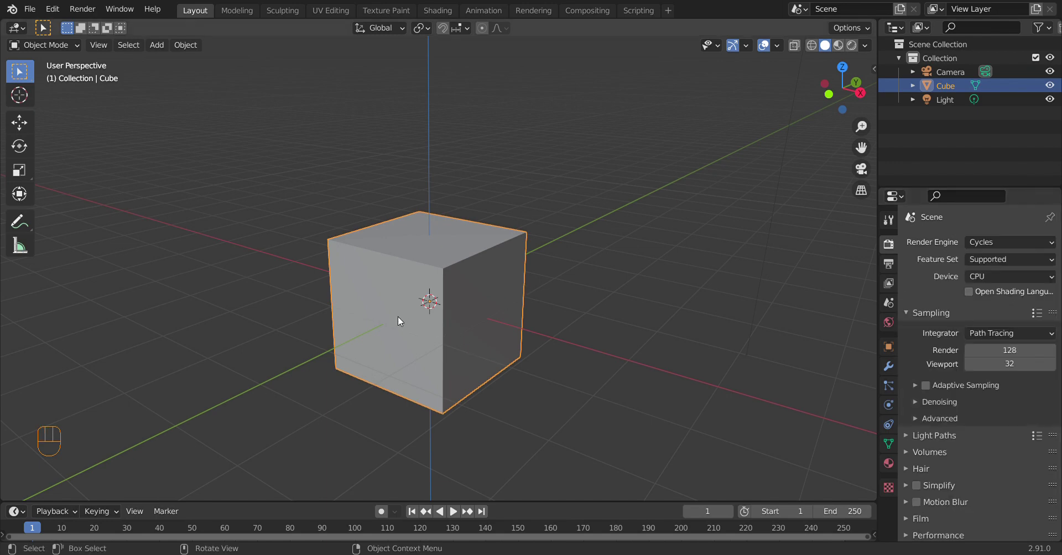
{"action": "middle_click_drag", "start_coordinate": [400, 321], "coordinate": [471, 317]}
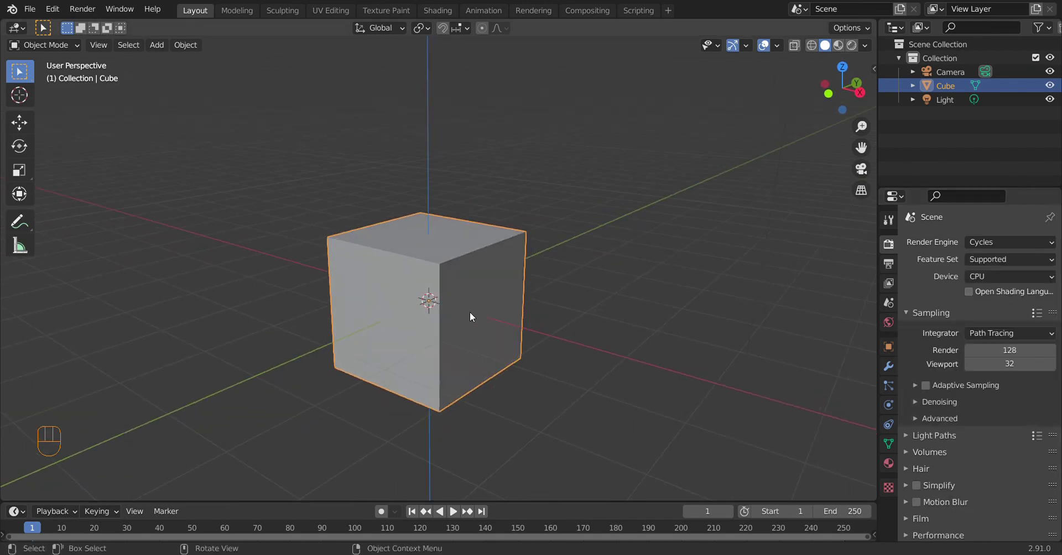
{"action": "key", "text": "z"}
{"action": "left_click", "coordinate": [459, 193]}
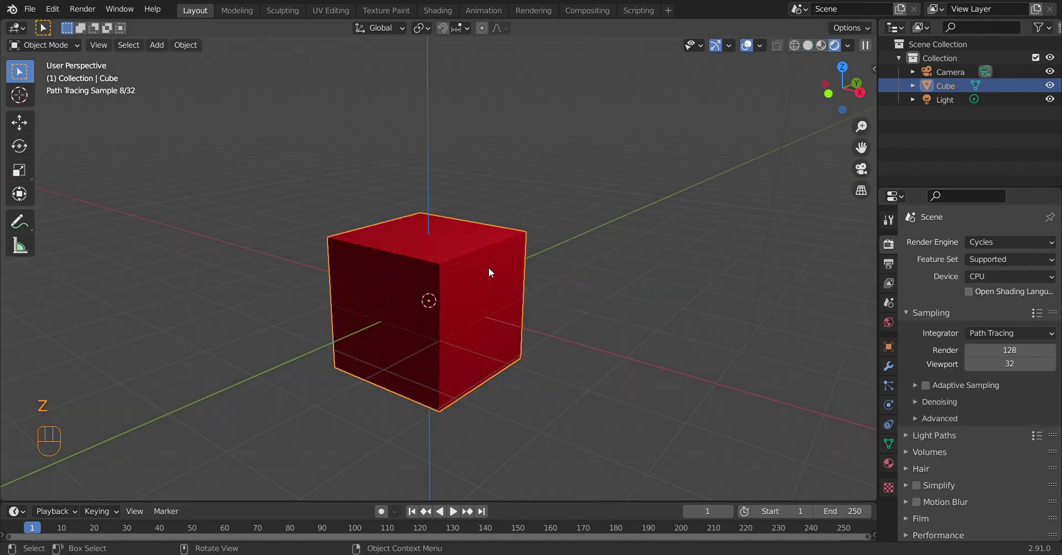
{"action": "middle_click_drag", "start_coordinate": [489, 267], "coordinate": [467, 290]}
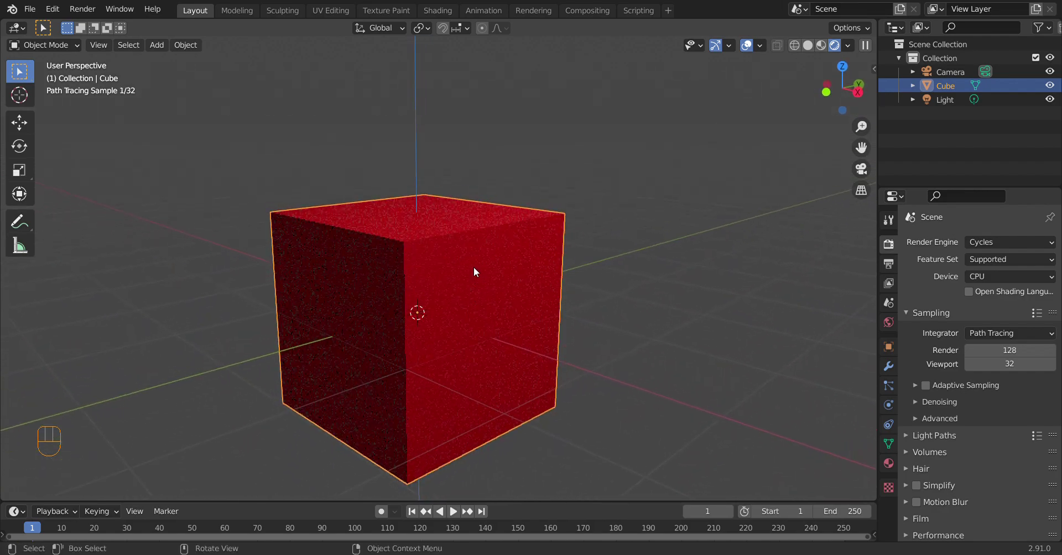
Step: Delete the red cube and add a Monkey mesh to the scene
{"action": "key", "text": "x"}
{"action": "left_click", "coordinate": [475, 271]}
{"action": "key", "text": "shift+a"}
{"action": "mouse_move", "coordinate": [465, 253]}
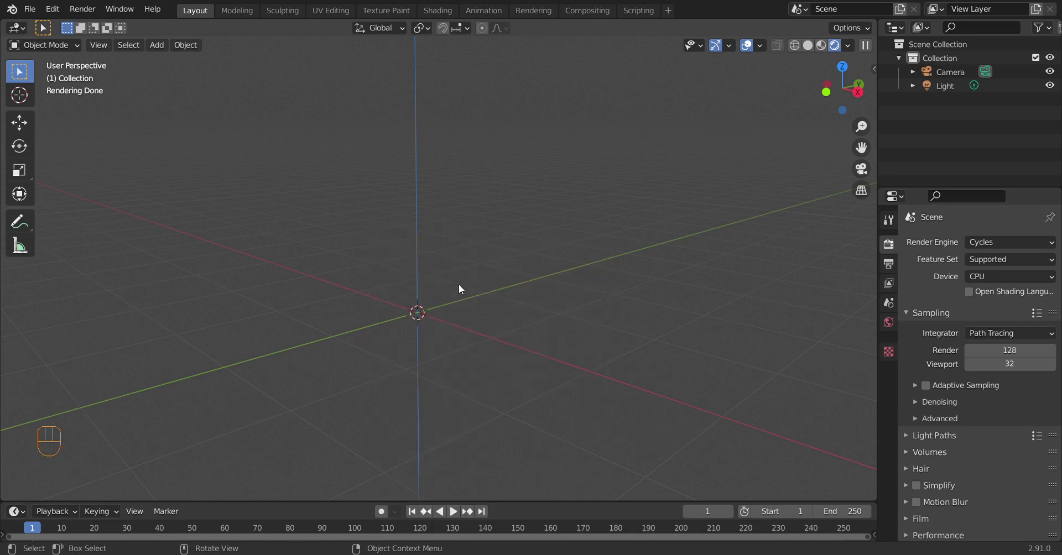
{"action": "key", "text": "shift+a"}
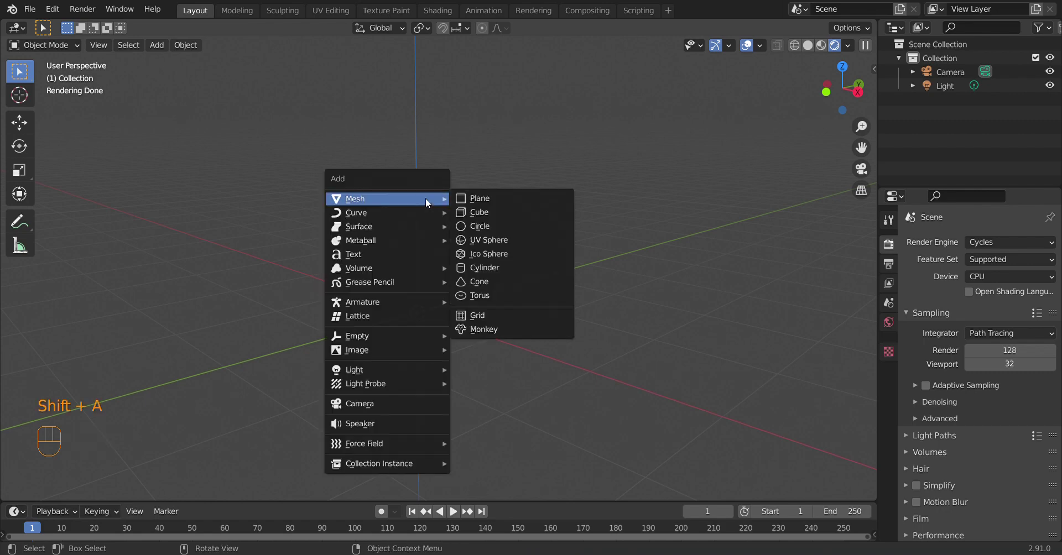
{"action": "mouse_move", "coordinate": [407, 204]}
{"action": "left_click", "coordinate": [531, 329]}
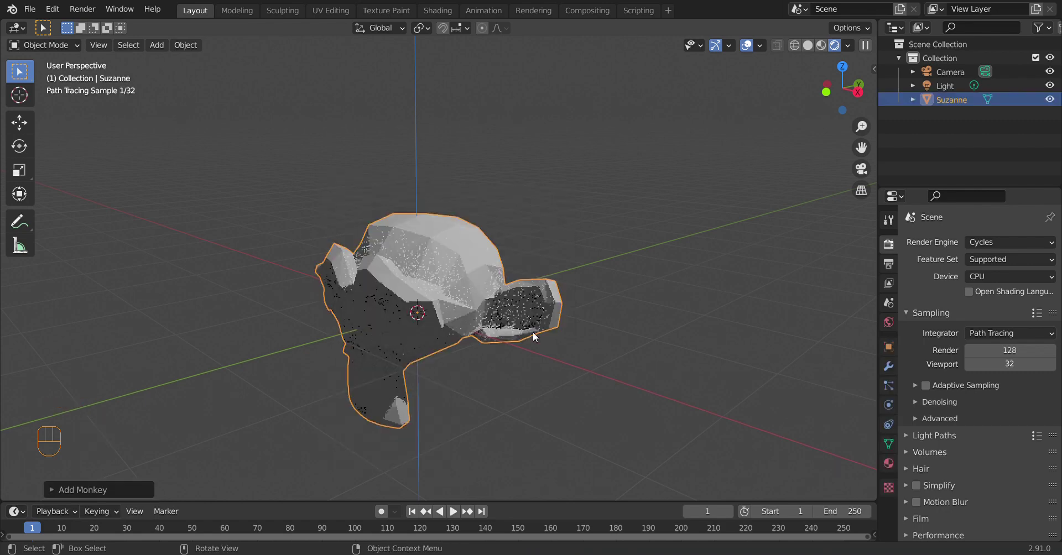
Step: Move the monkey head upward until its chin sits close to the world origin
{"action": "middle_click_drag", "start_coordinate": [486, 376], "coordinate": [503, 362]}
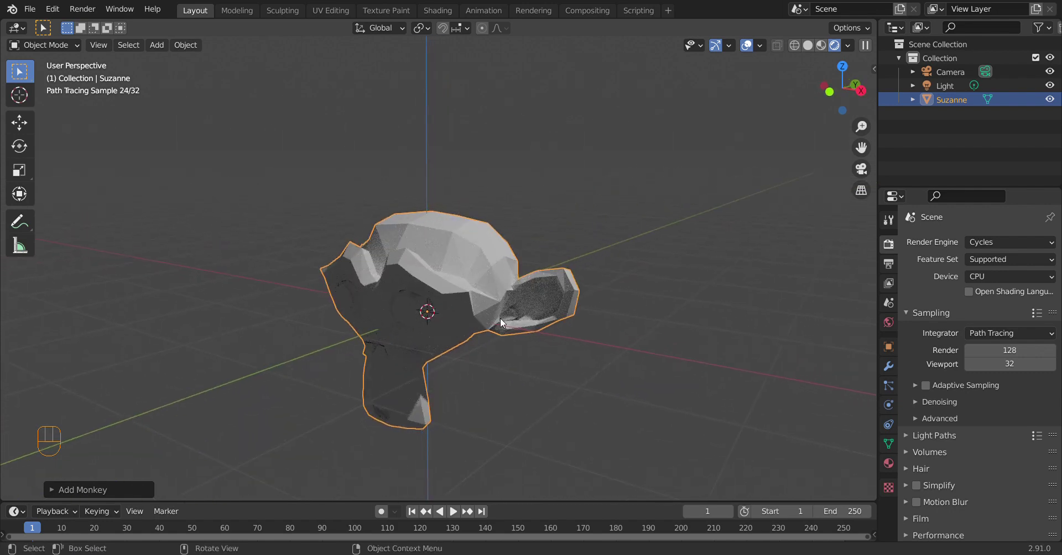
{"action": "key", "text": "g"}
{"action": "left_click", "coordinate": [498, 286]}
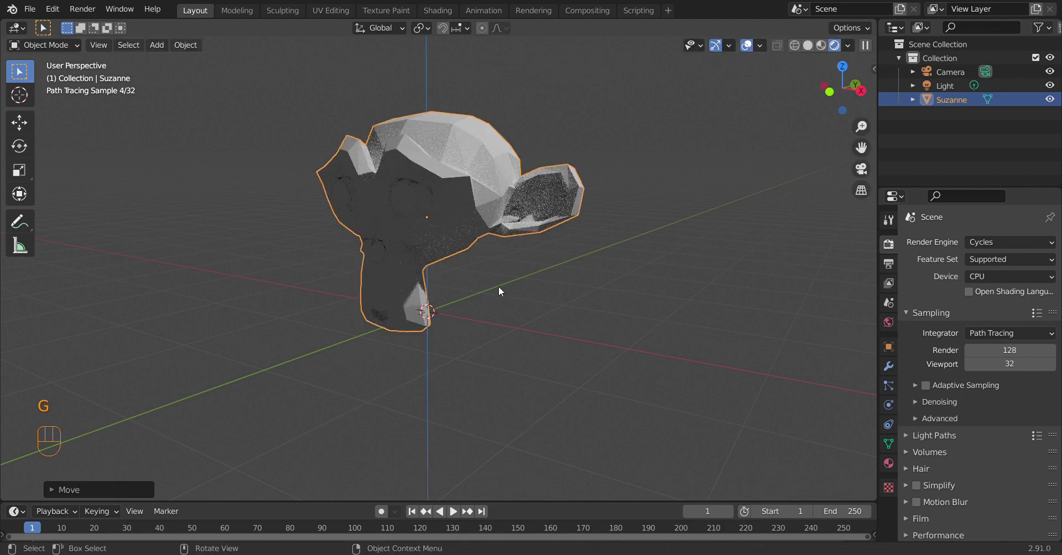
Step: Rotate the monkey head about the Z axis so its face turns out of the shadow towards the viewer
{"action": "key", "text": "z"}
{"action": "key", "text": "r"}
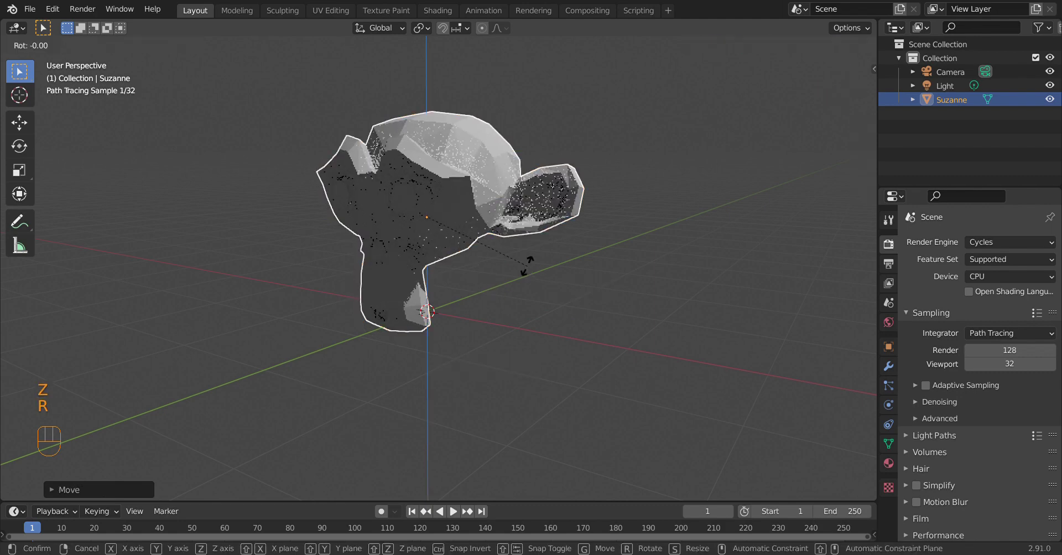
{"action": "left_click", "coordinate": [631, 97]}
{"action": "middle_click_drag", "start_coordinate": [585, 278], "coordinate": [531, 349], "text": "shift"}
{"action": "scroll", "coordinate": [558, 333], "scroll_direction": "up", "scroll_amount": 5}
{"action": "scroll", "coordinate": [390, 251], "scroll_direction": "down", "scroll_amount": 3}
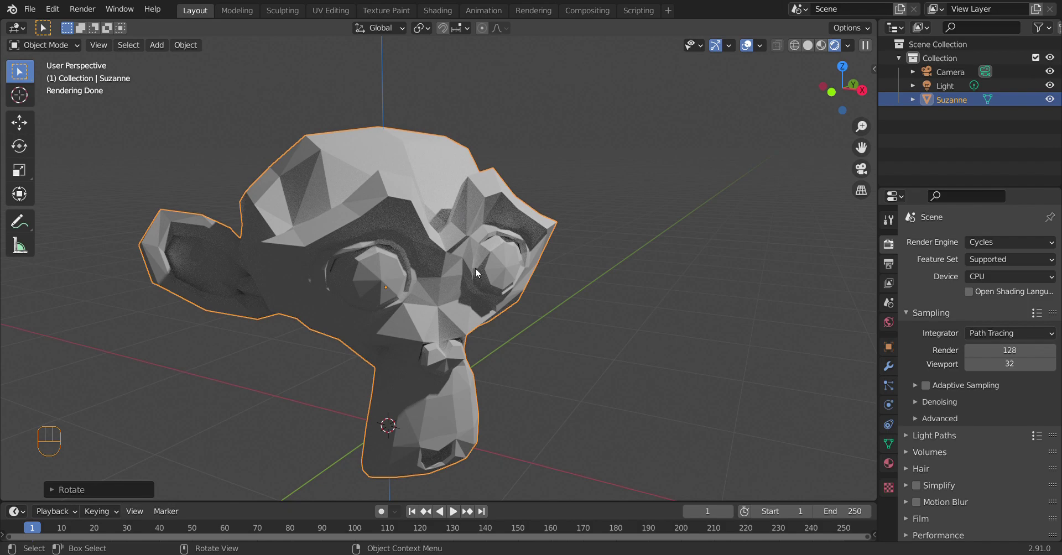
Step: Set the Cycles render device to GPU Compute
{"action": "middle_click_drag", "start_coordinate": [476, 268], "coordinate": [676, 248]}
{"action": "scroll", "coordinate": [450, 266], "scroll_direction": "up", "scroll_amount": 3}
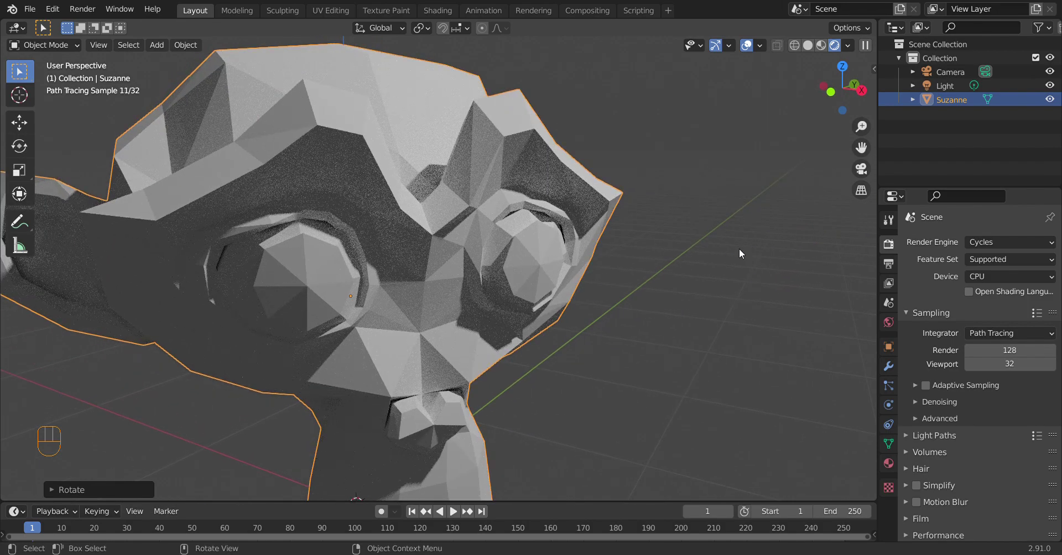
{"action": "left_click", "coordinate": [1021, 276]}
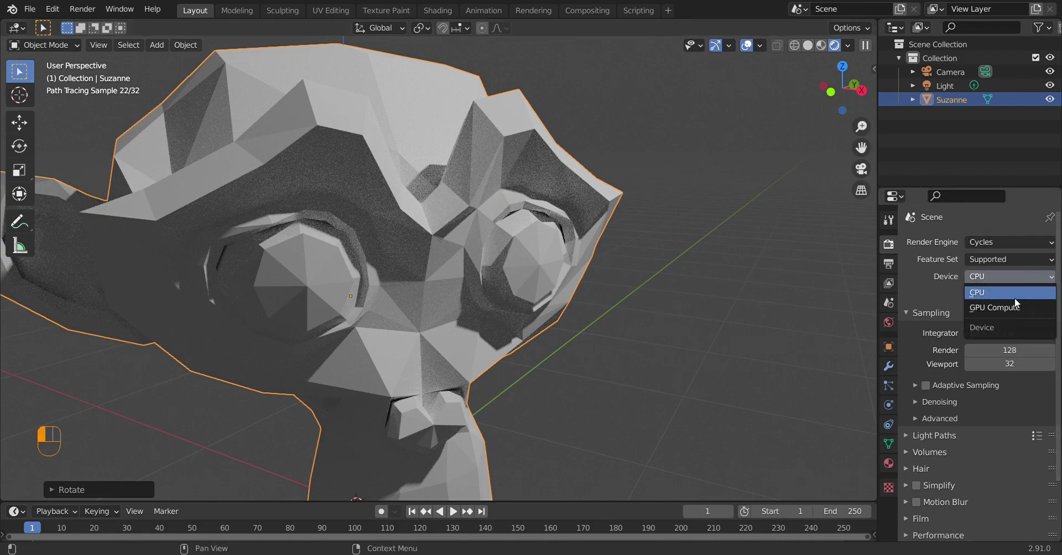
{"action": "left_click", "coordinate": [1009, 304]}
{"action": "middle_click_drag", "start_coordinate": [602, 318], "coordinate": [565, 321]}
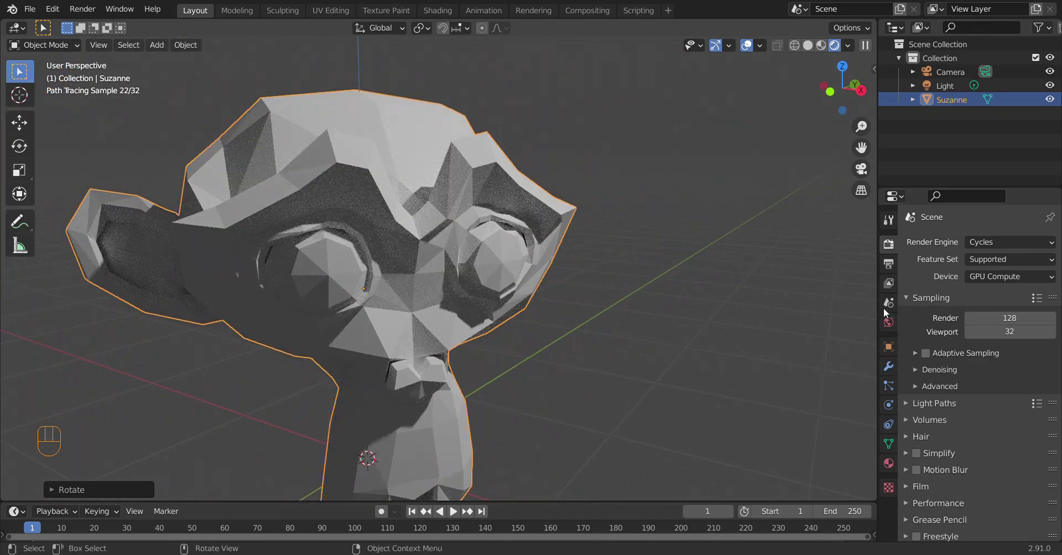
Step: Enable viewport denoising with the OptiX denoiser and check the smoothed monkey head from several angles
{"action": "left_click", "coordinate": [915, 370]}
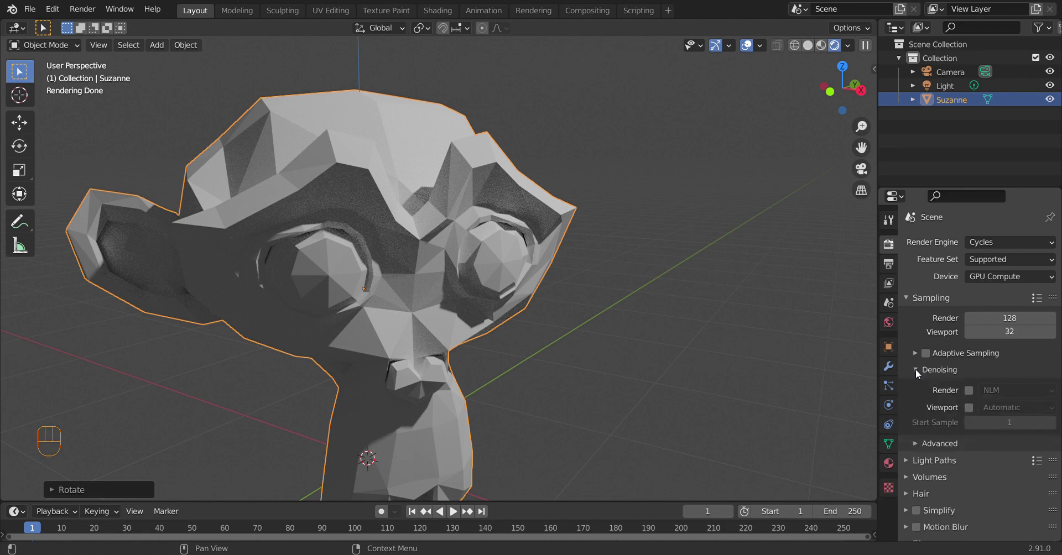
{"action": "left_click", "coordinate": [968, 407]}
{"action": "left_click", "coordinate": [1008, 408]}
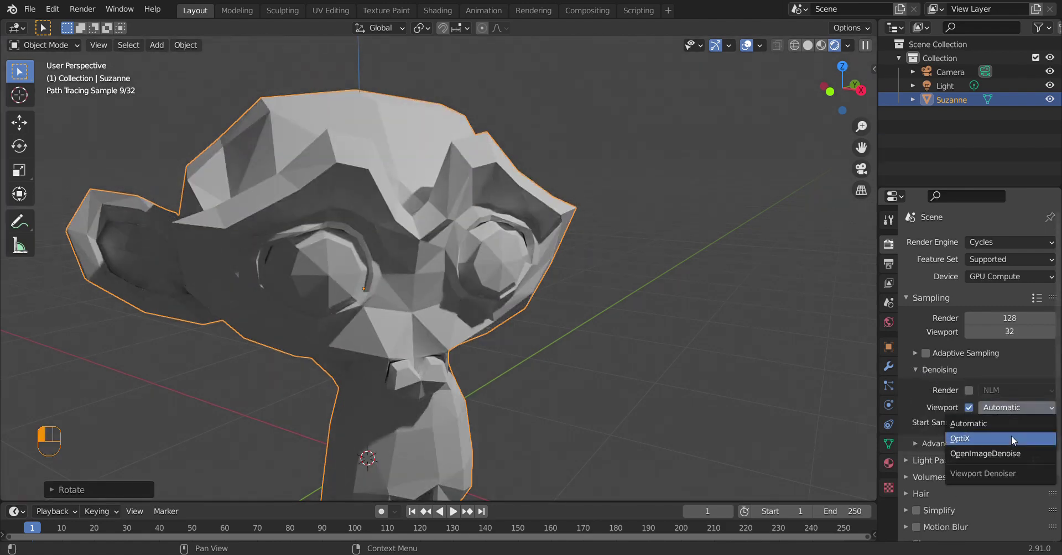
{"action": "left_click", "coordinate": [1011, 435]}
{"action": "mouse_move", "coordinate": [800, 360]}
{"action": "middle_mouse_down"}
{"action": "mouse_move", "coordinate": [512, 351]}
{"action": "mouse_move", "coordinate": [804, 363]}
{"action": "mouse_move", "coordinate": [423, 326]}
{"action": "middle_mouse_up"}
{"action": "middle_click_drag", "start_coordinate": [414, 283], "coordinate": [490, 292]}
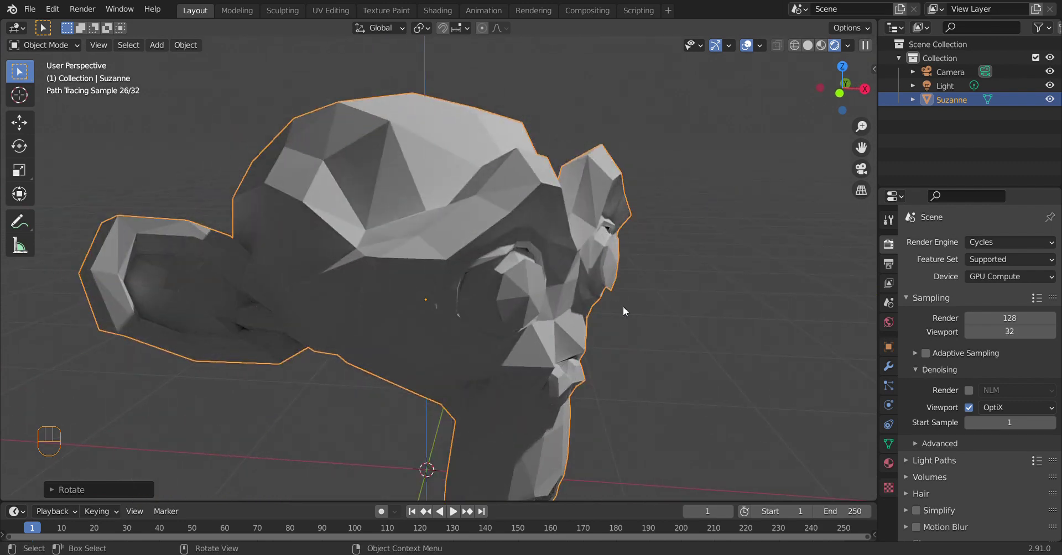
Step: Change the render engine to Eevee and inspect the monkey head's shading from different angles
{"action": "left_click", "coordinate": [985, 242]}
{"action": "left_click", "coordinate": [993, 256]}
{"action": "mouse_move", "coordinate": [485, 331]}
{"action": "middle_mouse_down"}
{"action": "mouse_move", "coordinate": [488, 352]}
{"action": "mouse_move", "coordinate": [435, 316]}
{"action": "mouse_move", "coordinate": [510, 340]}
{"action": "mouse_move", "coordinate": [512, 329]}
{"action": "middle_mouse_up"}
{"action": "middle_click_drag", "start_coordinate": [452, 240], "coordinate": [490, 300]}
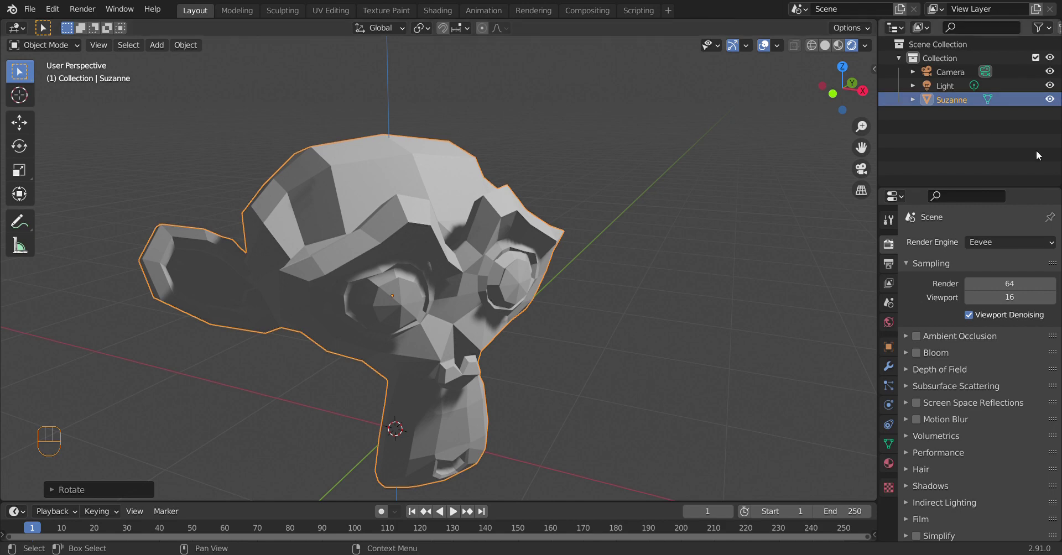
{"action": "middle_click_drag", "start_coordinate": [558, 305], "coordinate": [586, 307]}
Step: Return the render engine to Cycles and compare how the monkey head's shadows are rendered
{"action": "left_click", "coordinate": [990, 242]}
{"action": "left_click", "coordinate": [988, 288]}
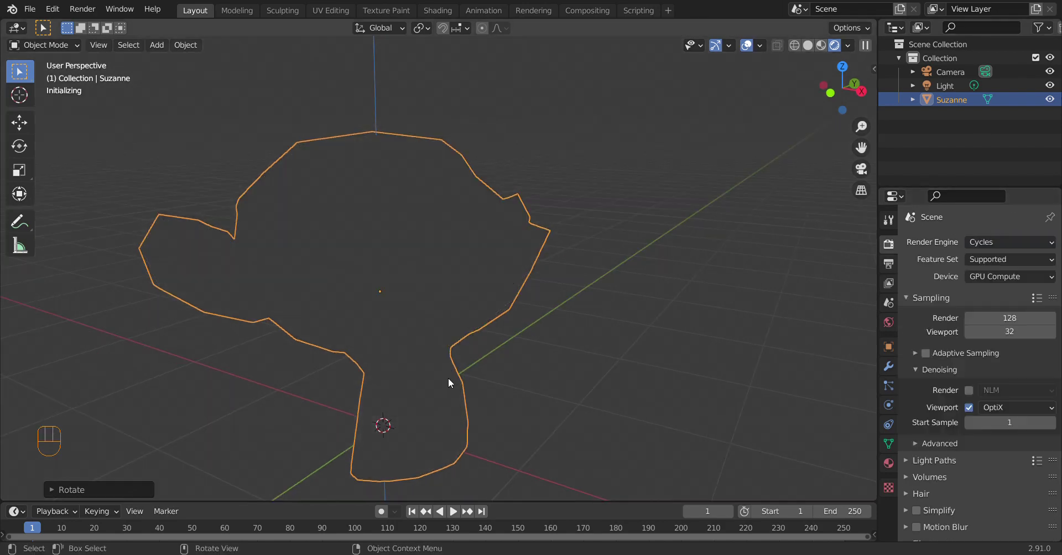
{"action": "middle_click_drag", "start_coordinate": [448, 377], "coordinate": [529, 368]}
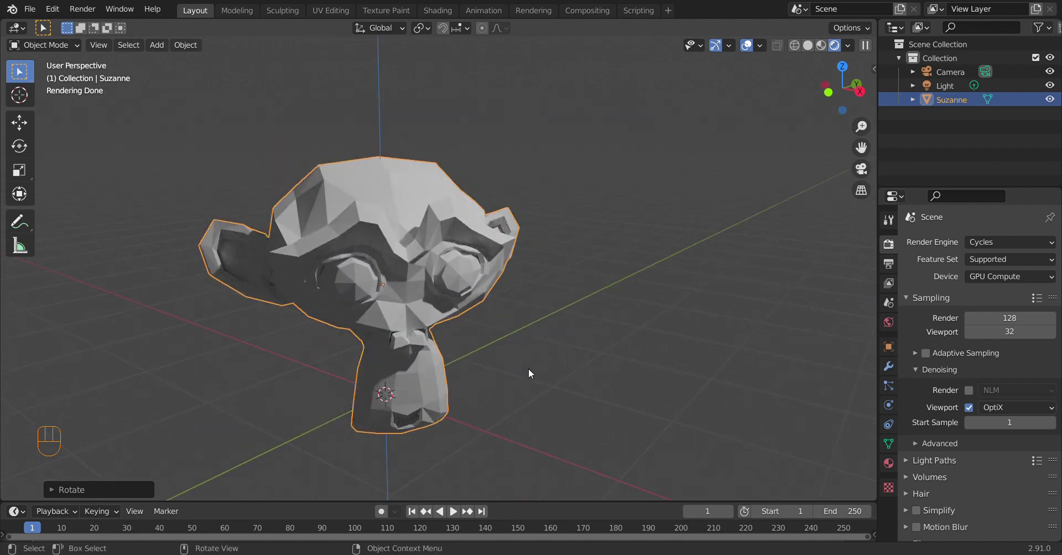
Step: Switch the scene back to the Eevee engine and review the monkey head's real-time shading all around
{"action": "left_click", "coordinate": [1006, 244]}
{"action": "left_click", "coordinate": [1005, 254]}
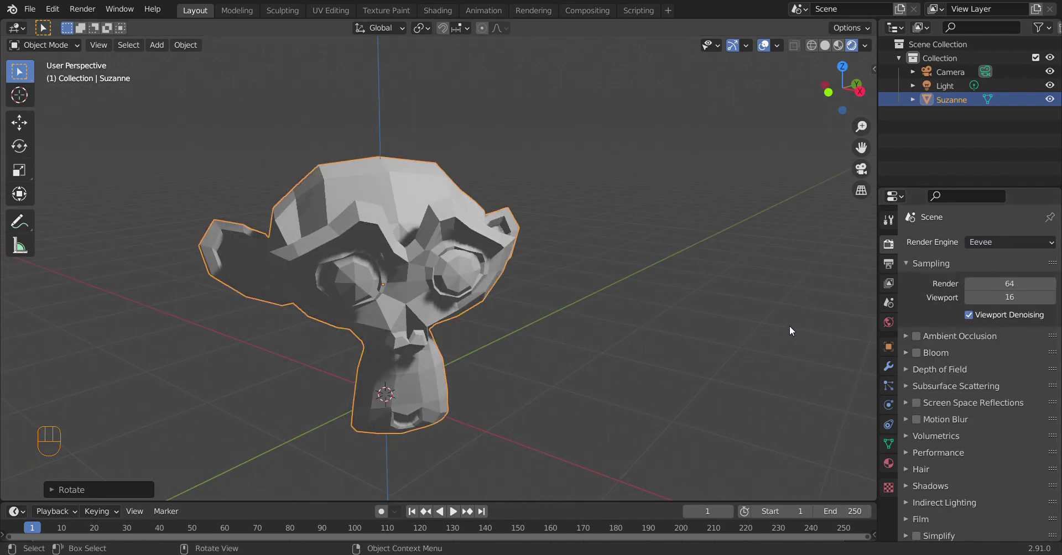
{"action": "middle_click_drag", "start_coordinate": [789, 326], "coordinate": [589, 311]}
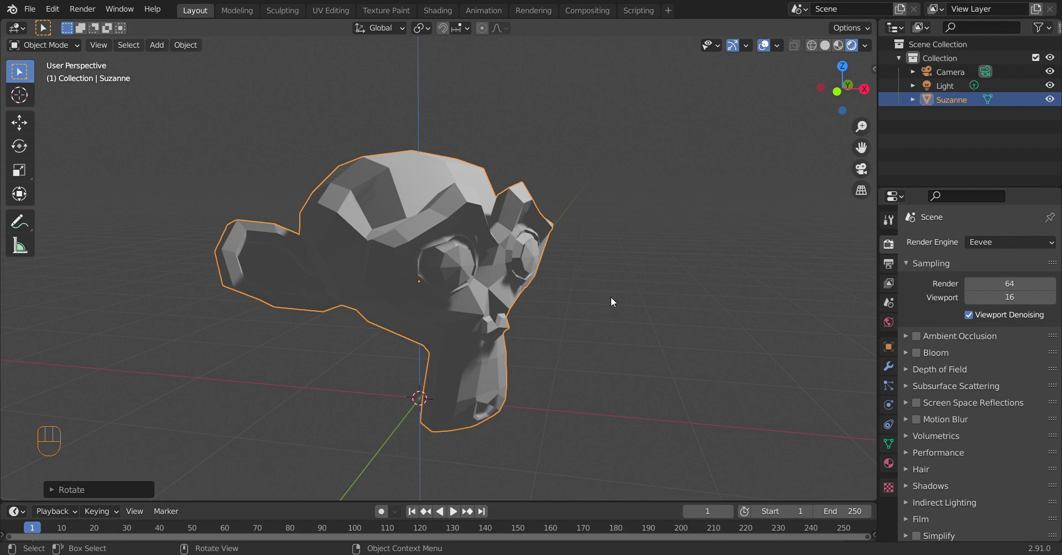
{"action": "middle_click_drag", "start_coordinate": [600, 296], "coordinate": [570, 308]}
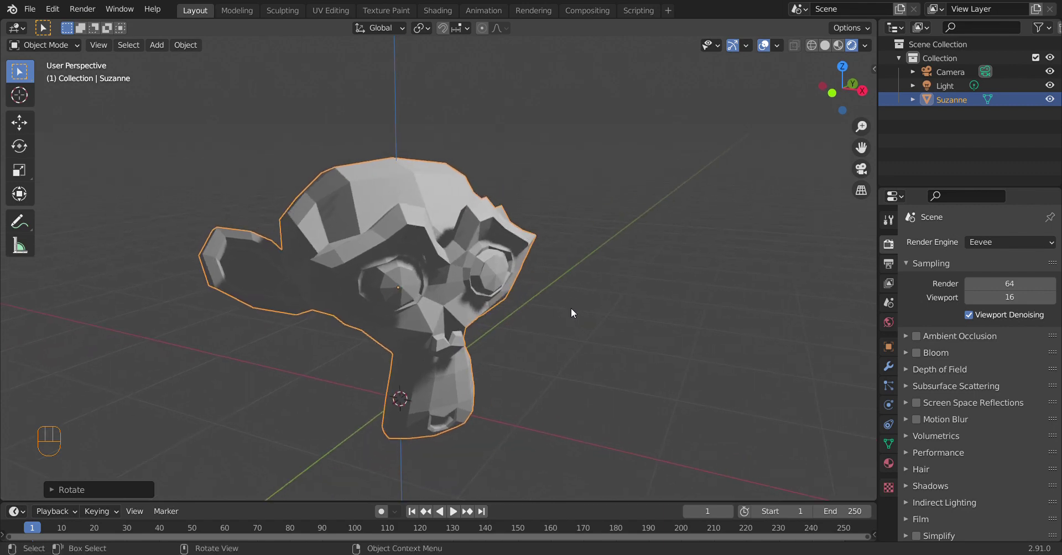